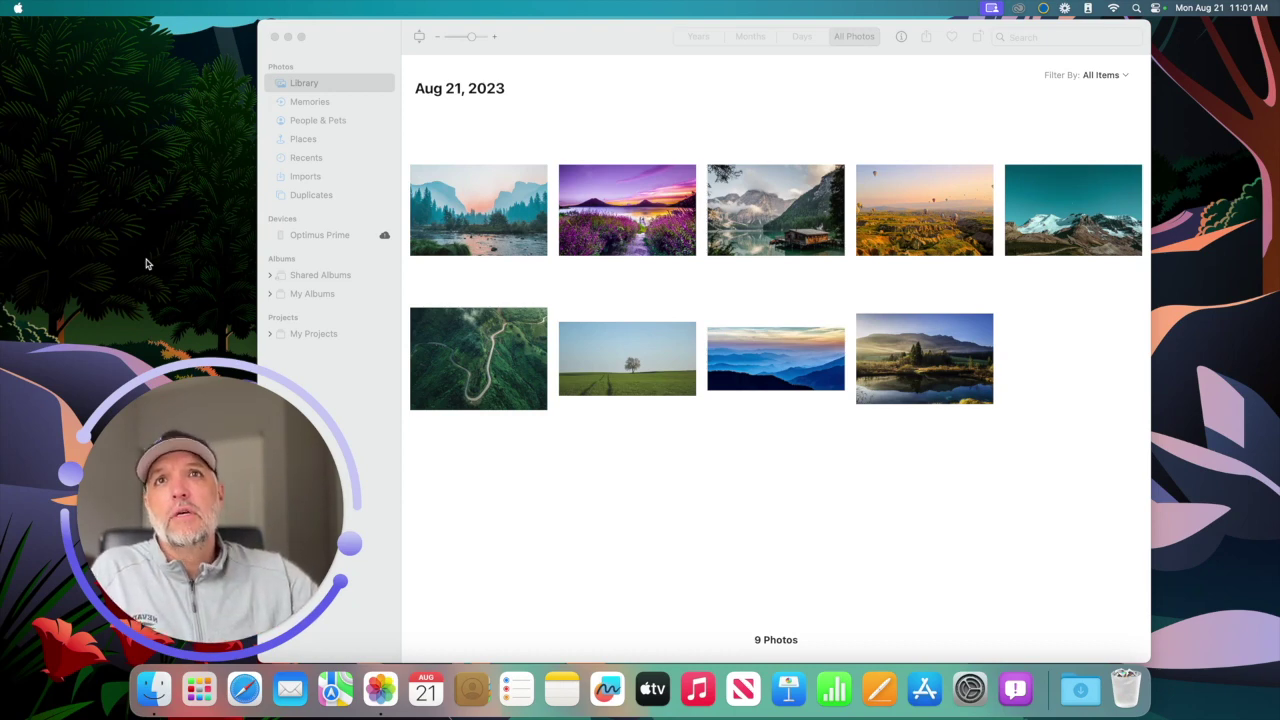
Select the misty valley photo, first in the Library grid, and open it at full size.
left_click(474, 236)
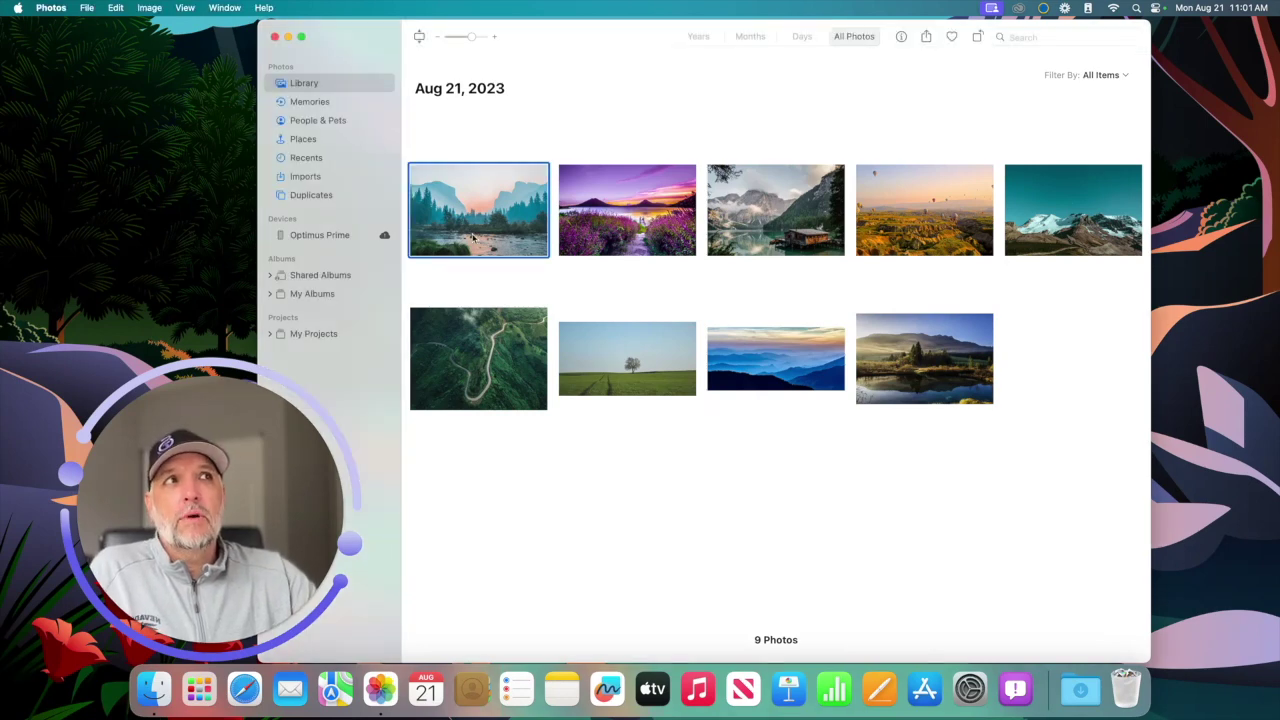
double_click(474, 236)
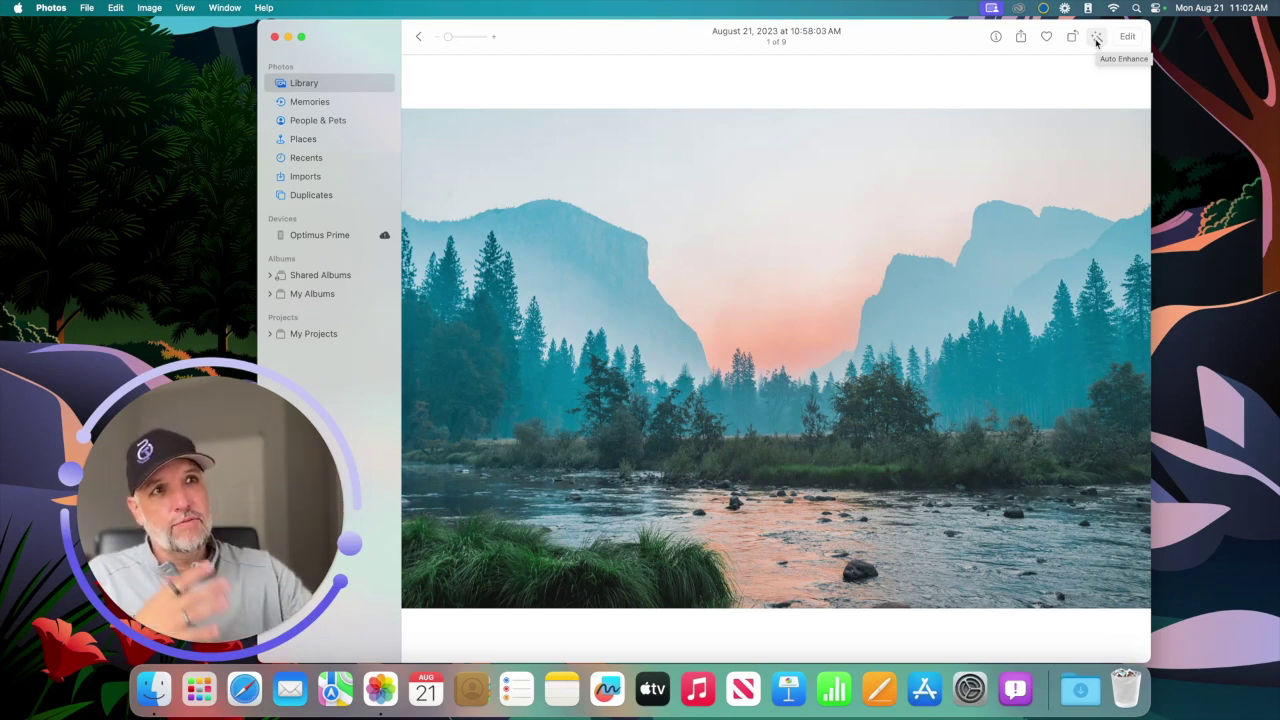
left_click(1097, 40)
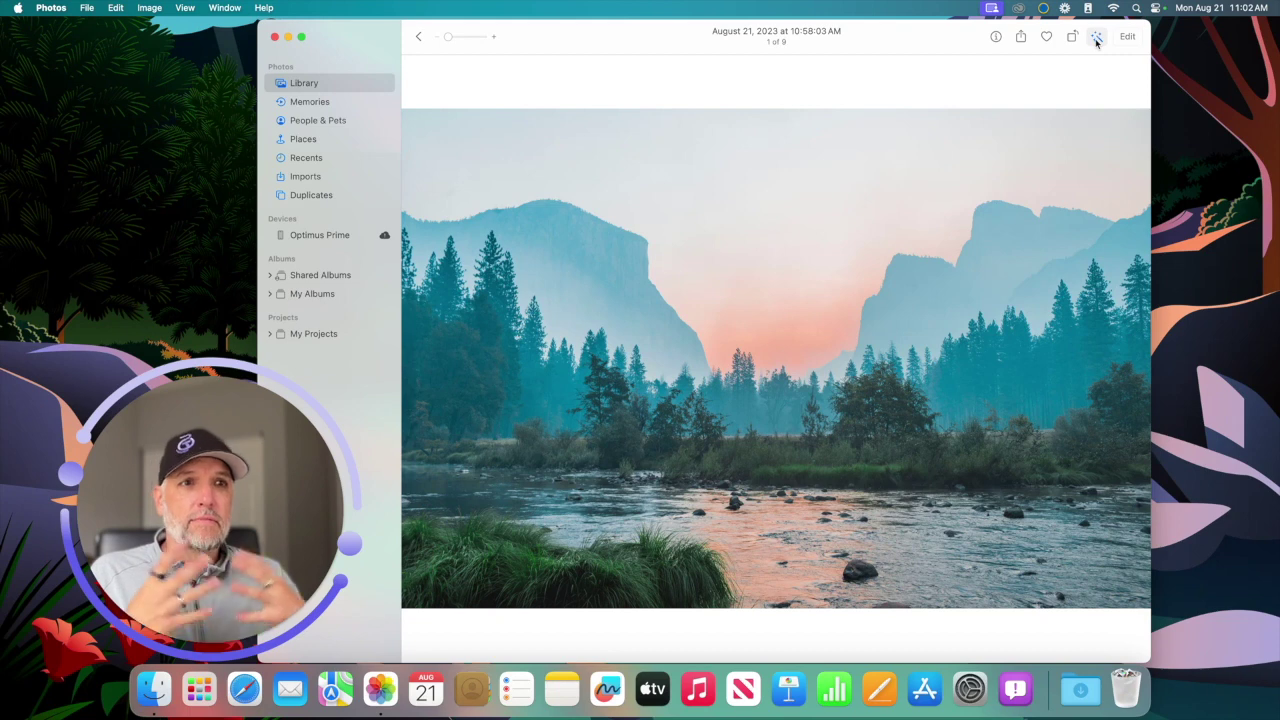
left_click(1096, 37)
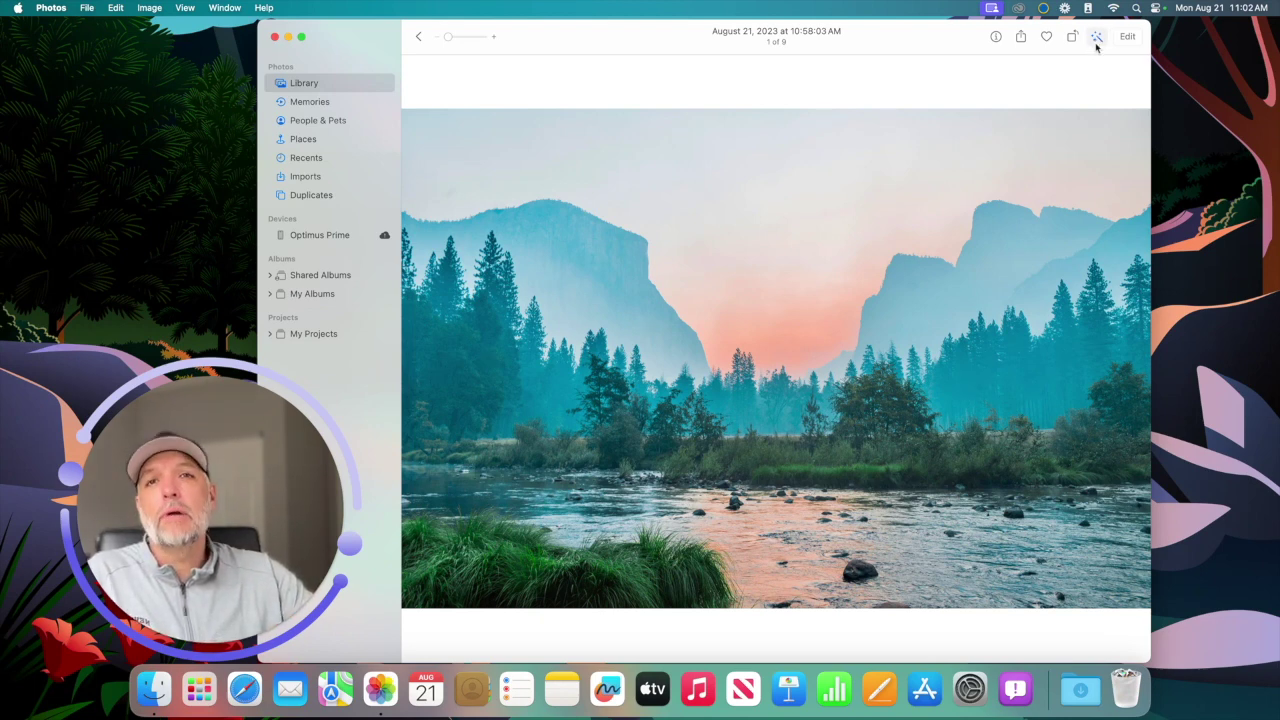
left_click(1096, 40)
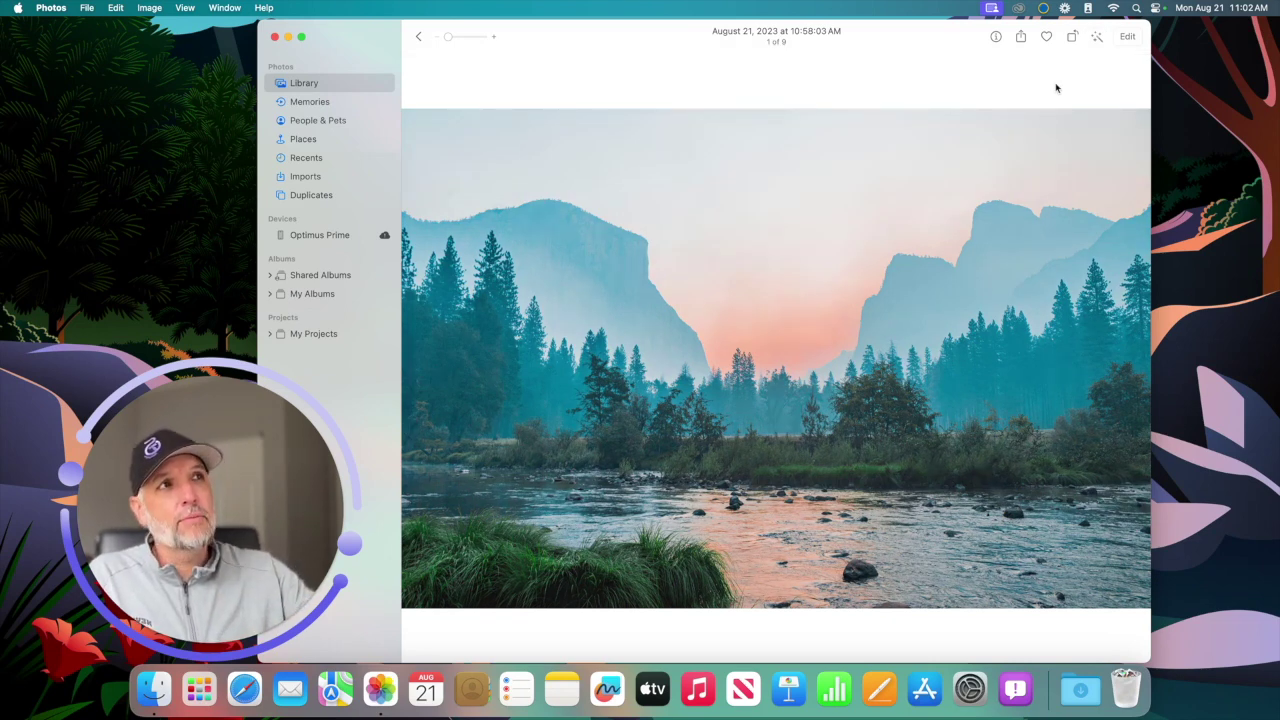
Open the valley photo in the editor and reposition and resize the editing window.
left_click(1129, 40)
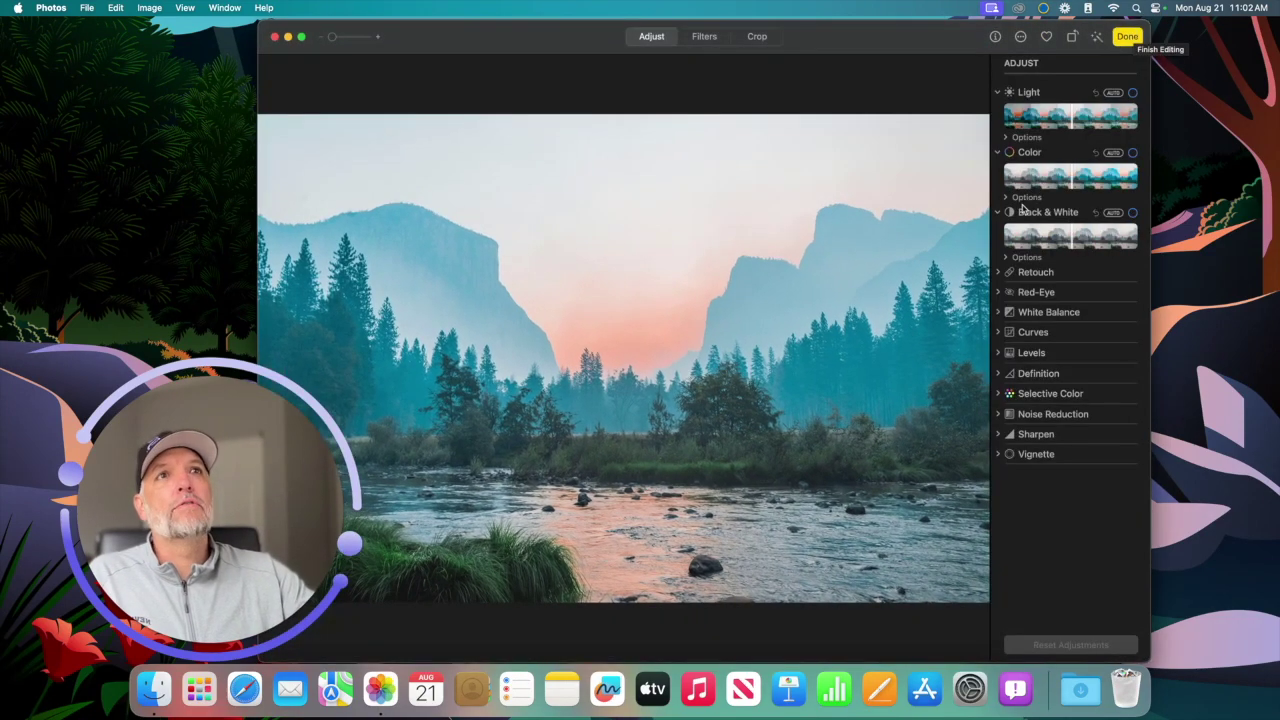
left_click_drag(591, 49, 655, 46)
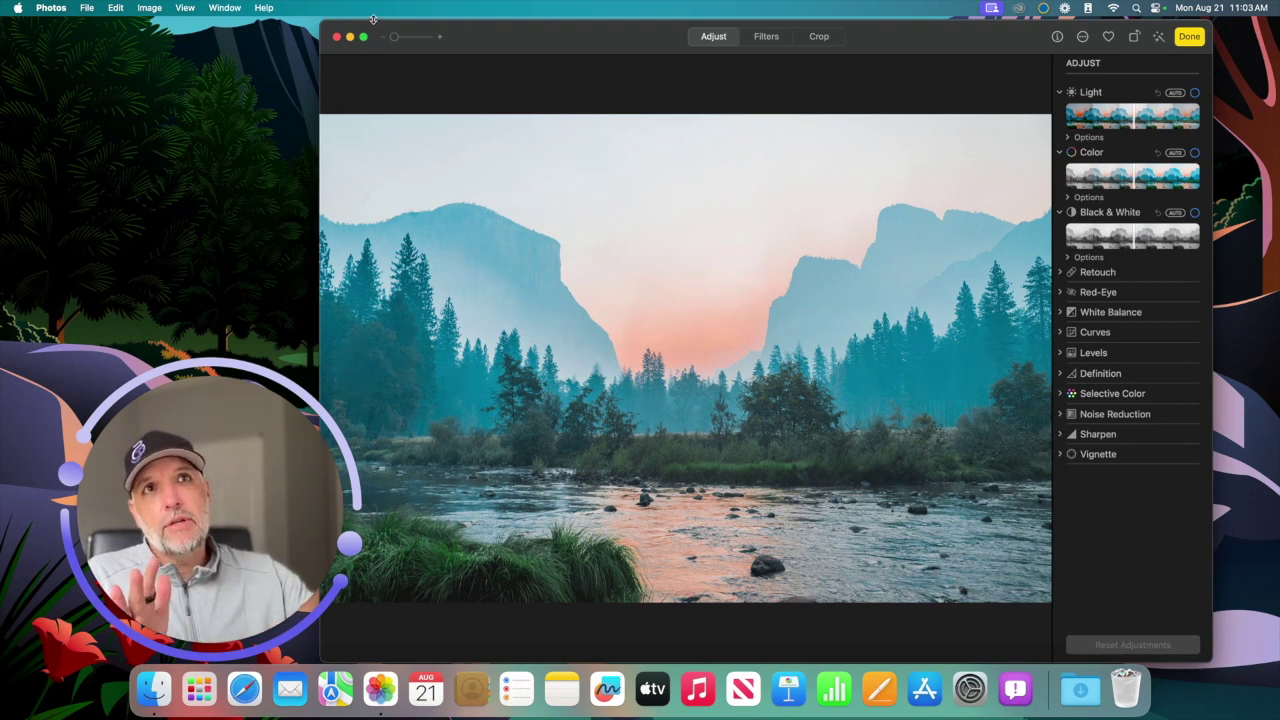
mouse_move(551, 43)
left_mouse_down()
mouse_move(586, 46)
mouse_move(530, 43)
left_mouse_up()
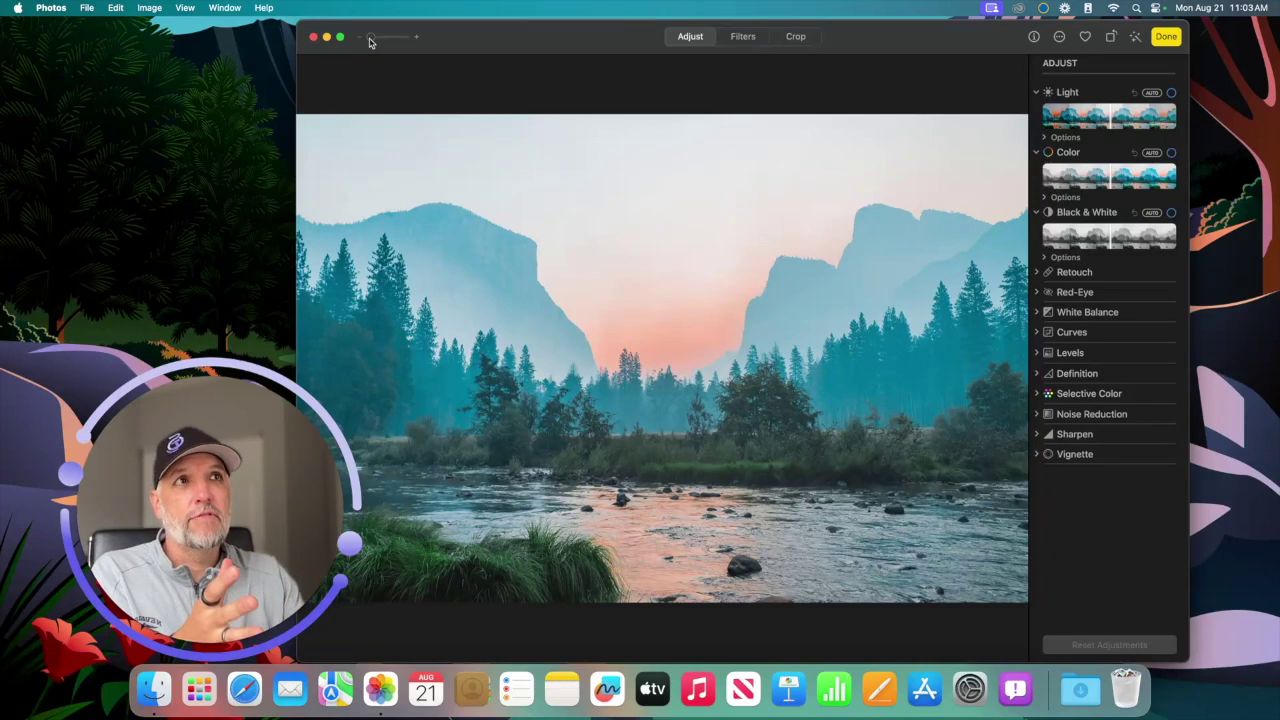
left_click_drag(297, 69, 300, 38)
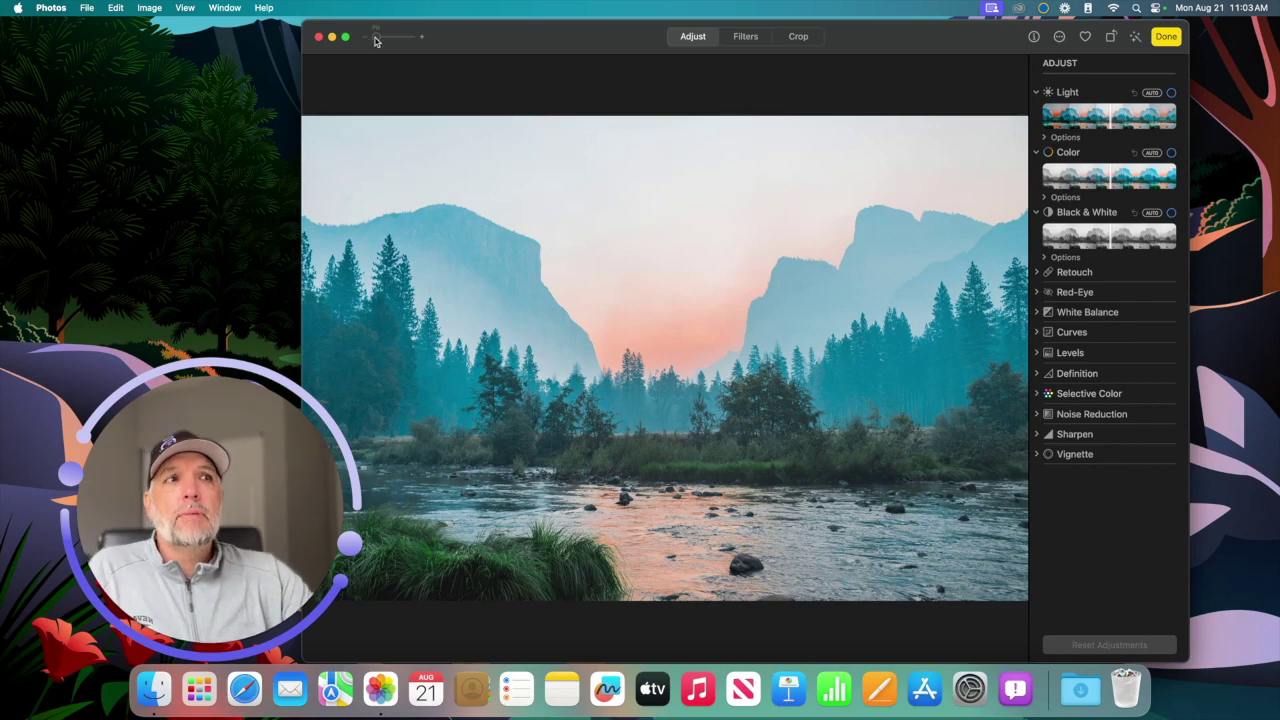
Zoom in and pan around the valley photo, then zoom back out to the whole image.
left_click_drag(375, 40, 392, 45)
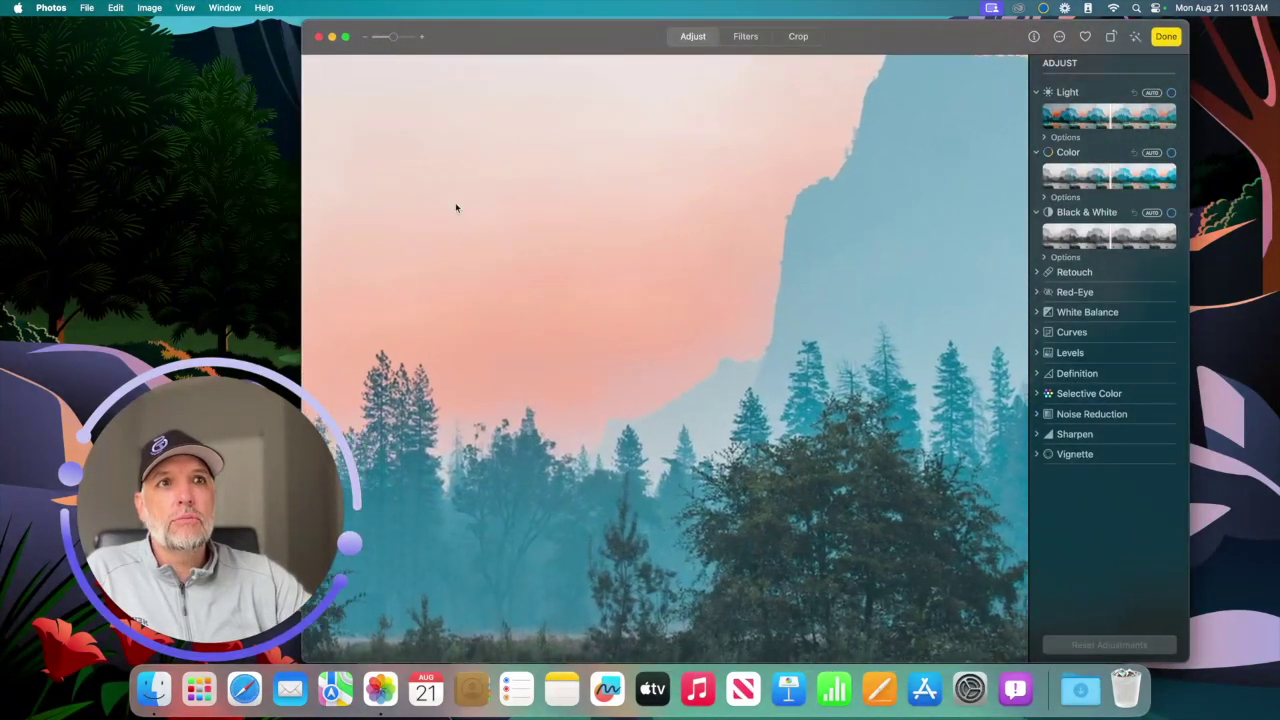
scroll(455, 202, "right", 10)
scroll(455, 207, "down", 10)
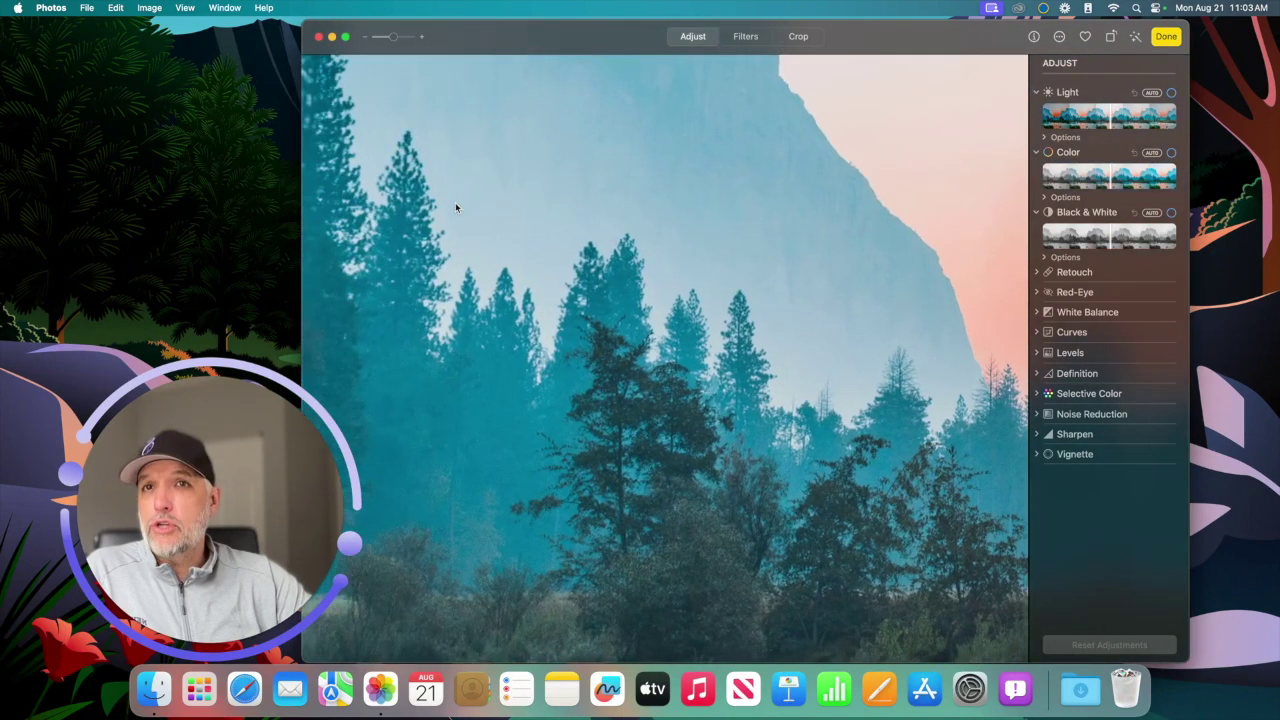
scroll(455, 207, "down", 10)
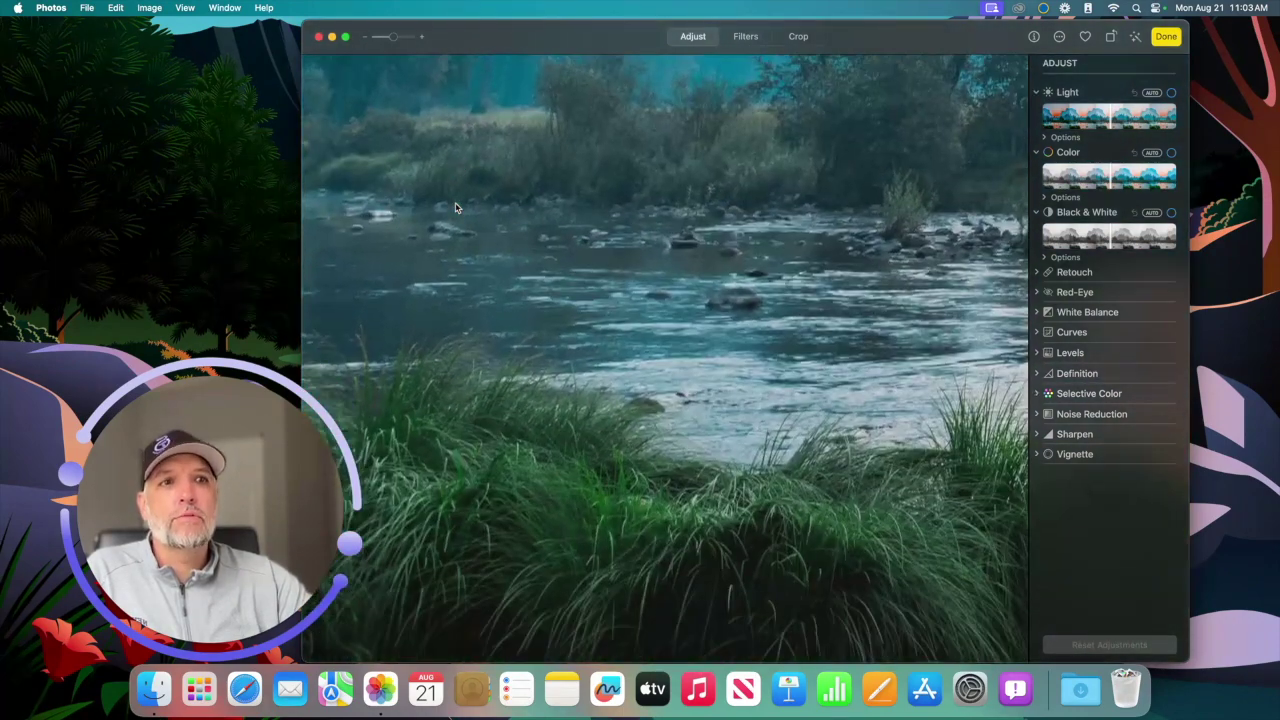
scroll(455, 207, "right", 10)
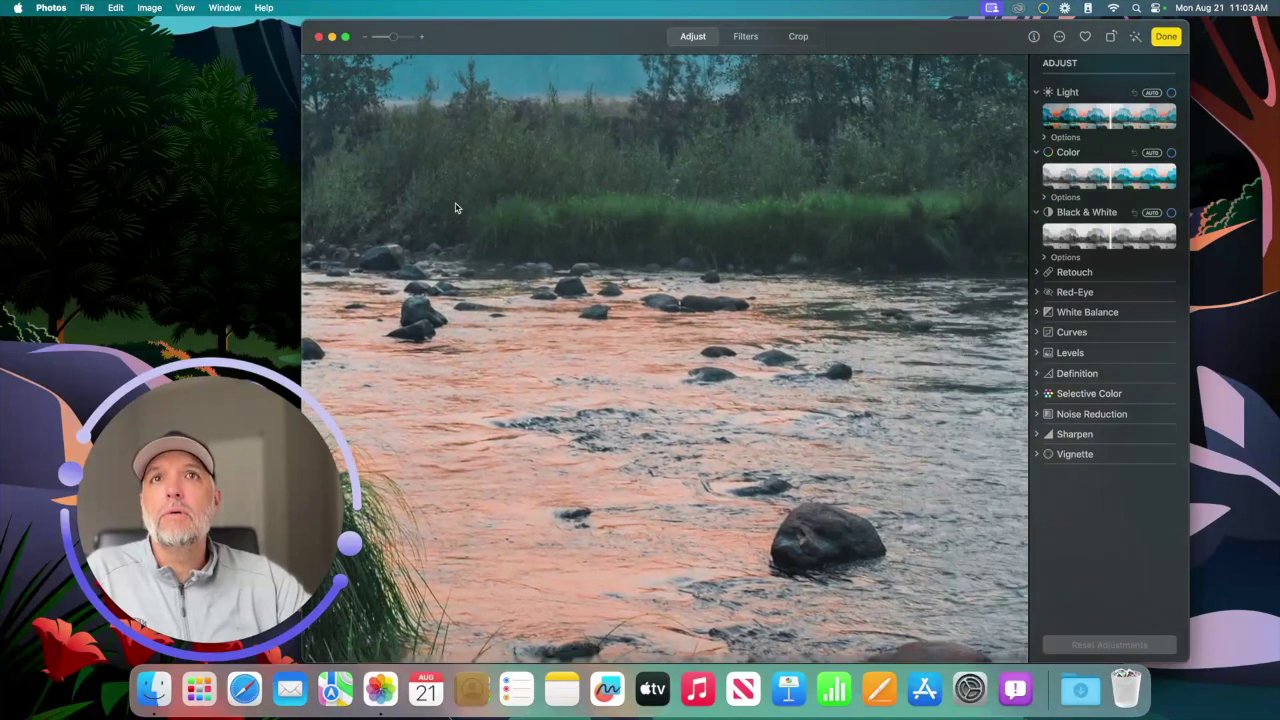
scroll(455, 207, "right", 5)
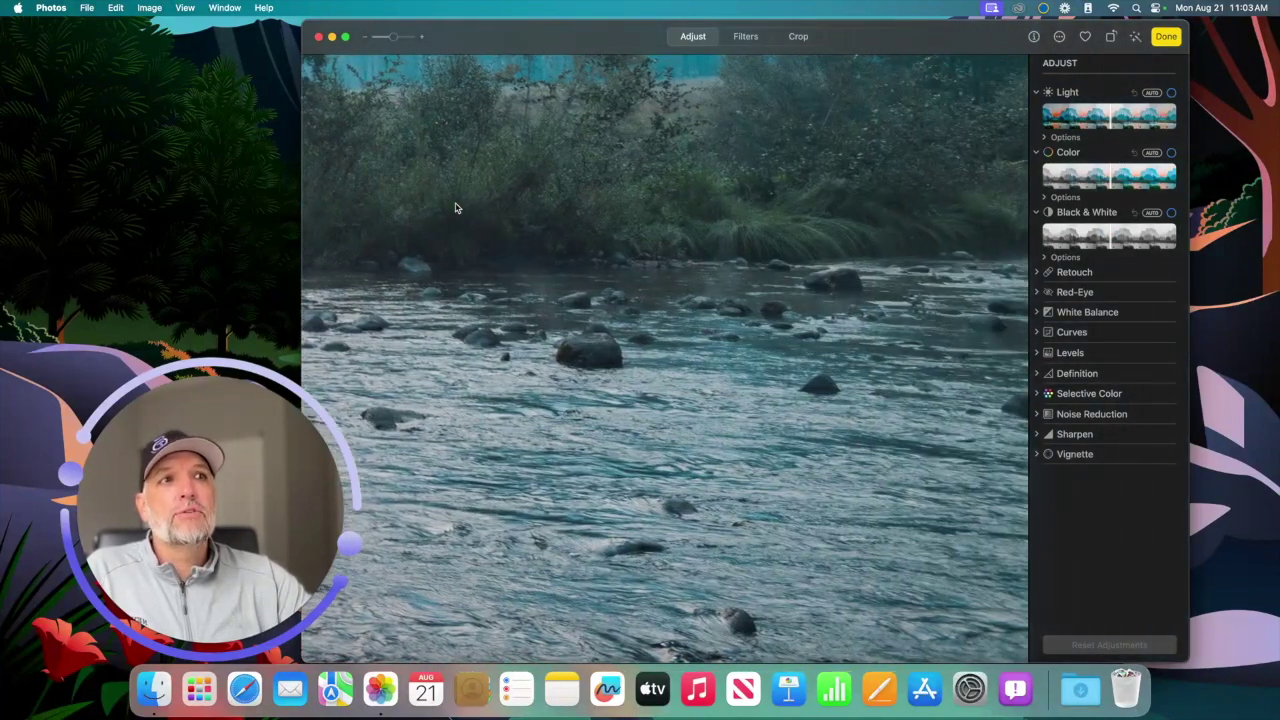
scroll(455, 207, "up", 5)
scroll(455, 207, "up", 5)
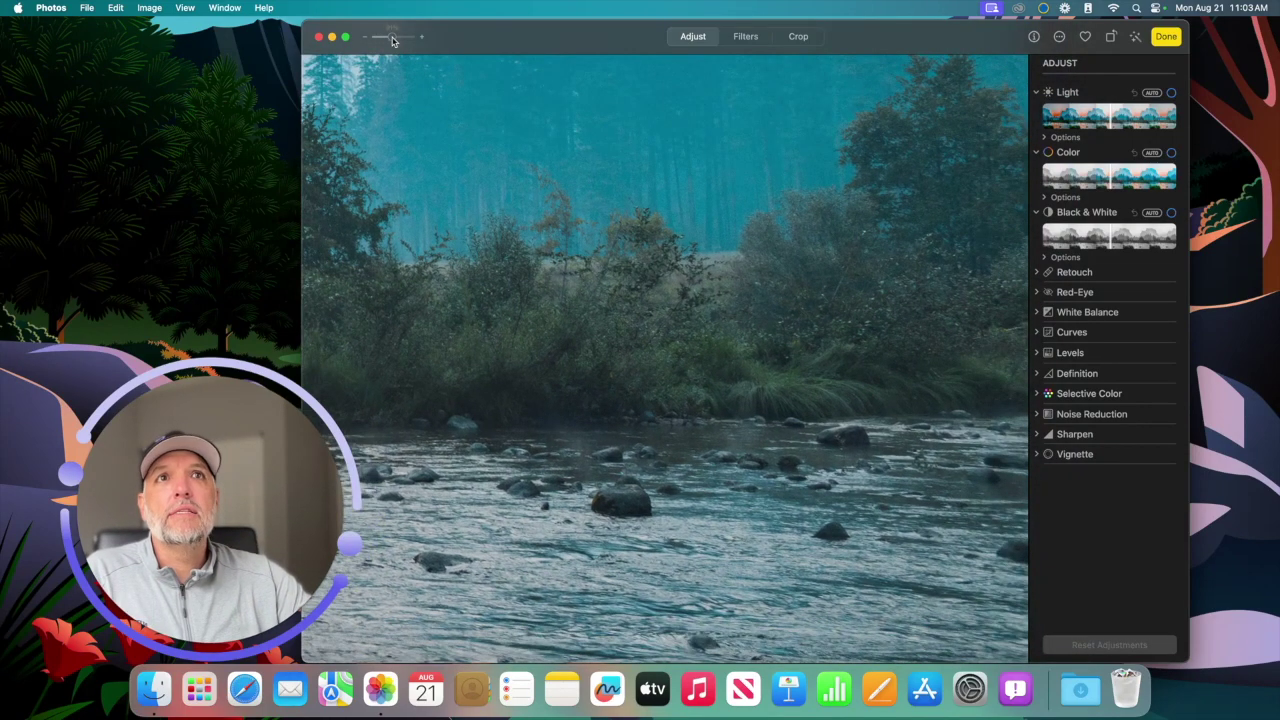
left_click_drag(393, 37, 372, 38)
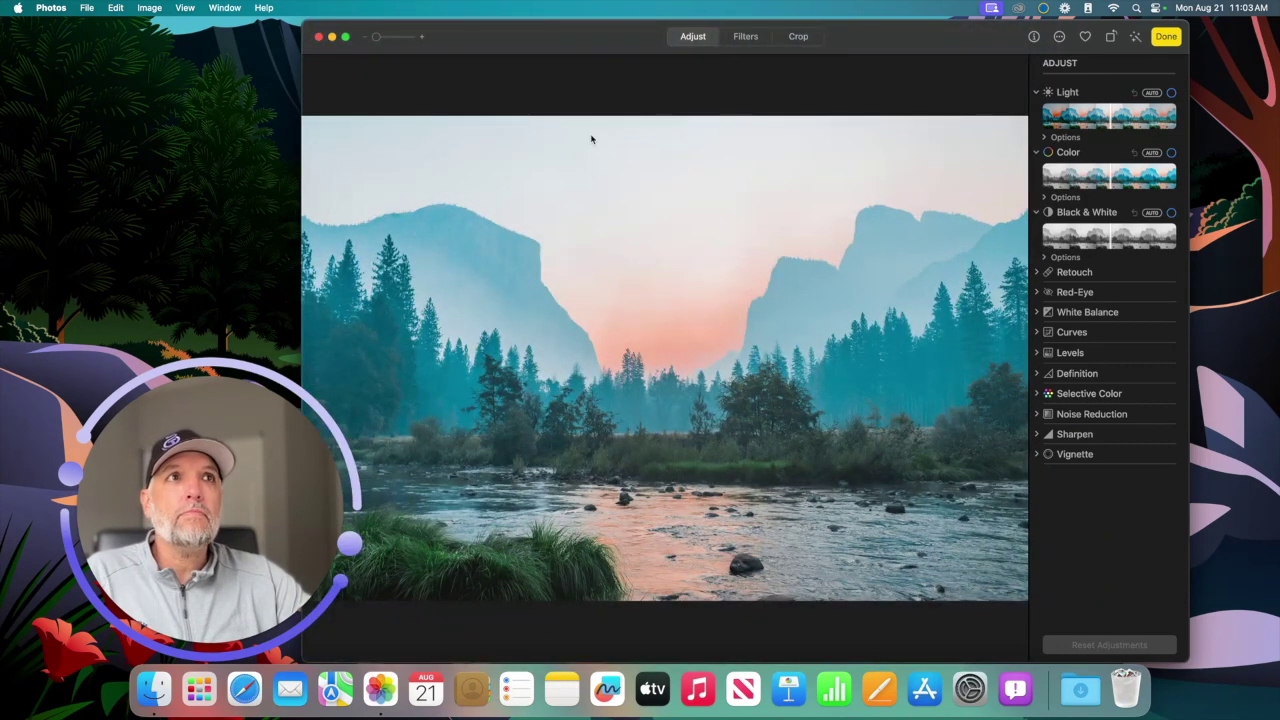
left_click_drag(646, 43, 629, 43)
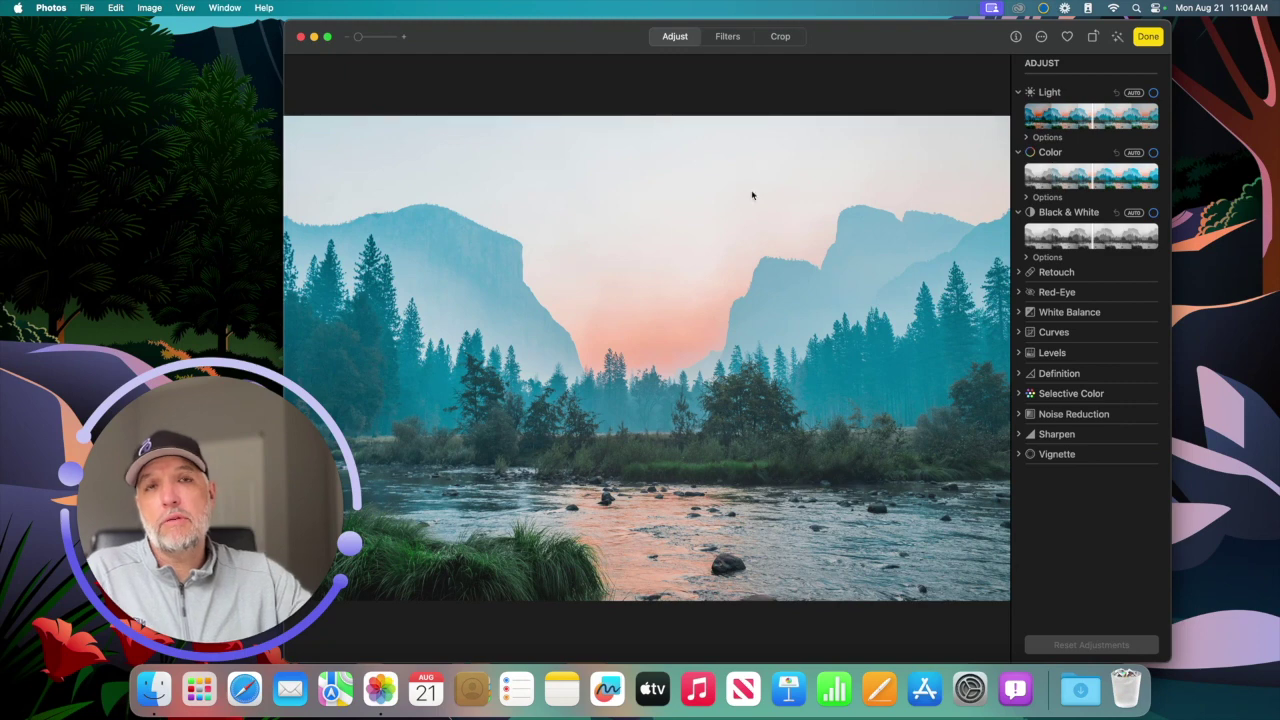
Preview Mono, Silvertone, Noir, Vivid Cool and Vivid Warm, then revert to Original and show crop tools.
left_click(727, 37)
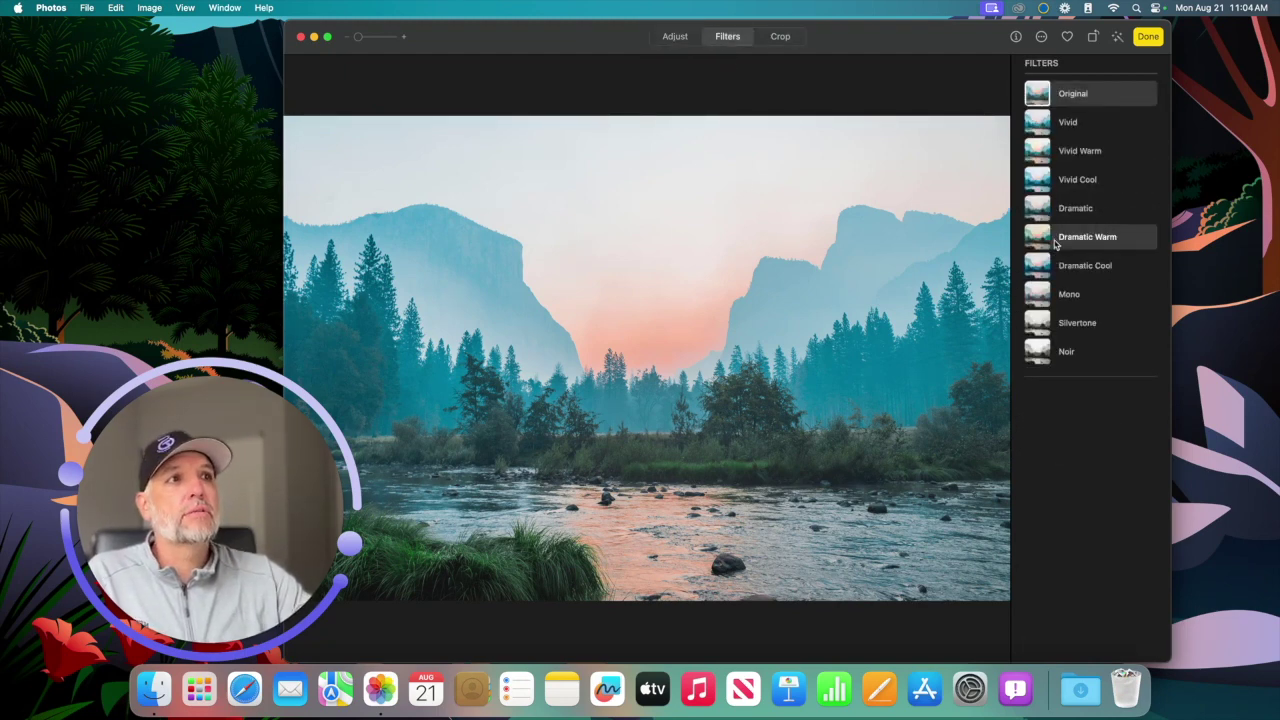
left_click(1069, 294)
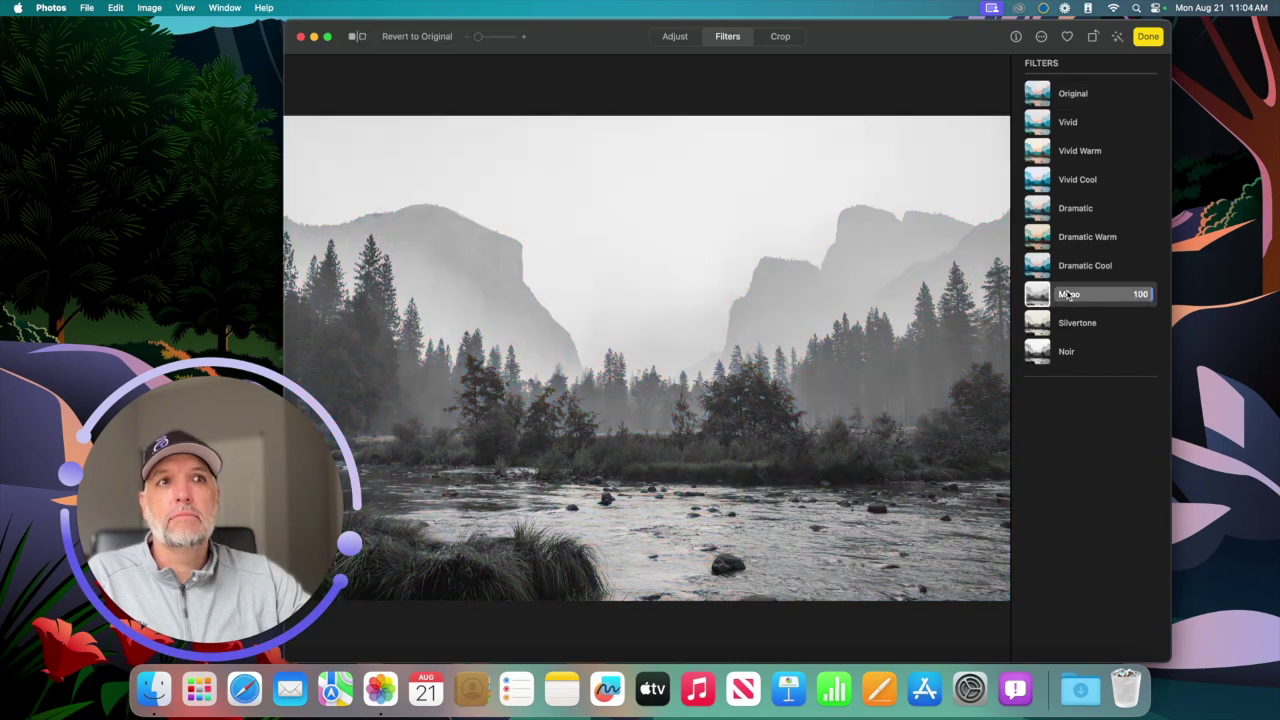
left_click(1082, 325)
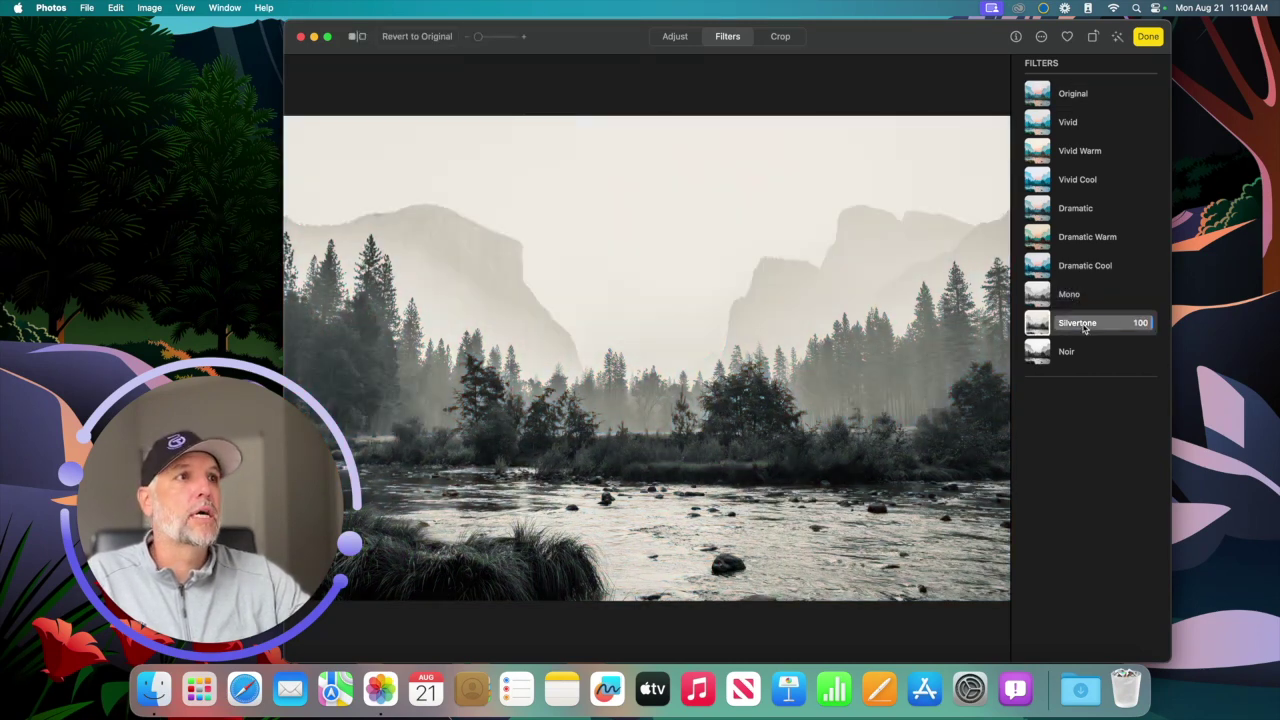
left_click(1080, 353)
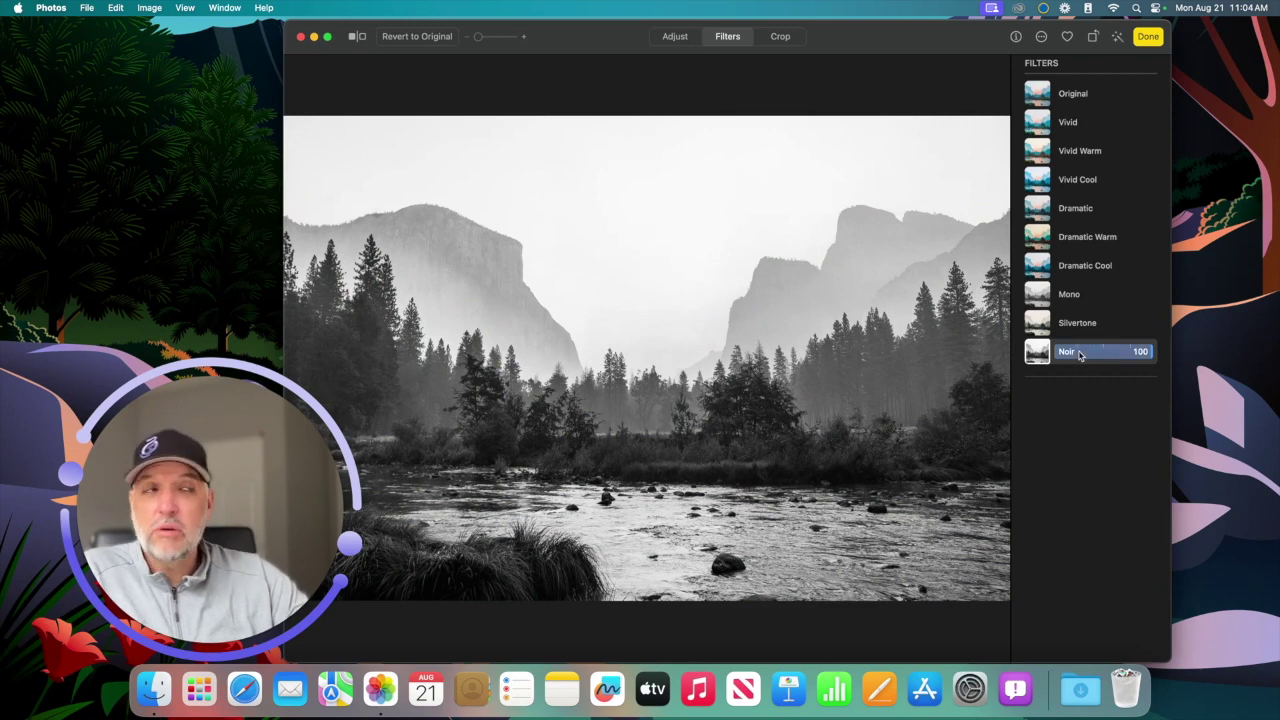
left_click(1073, 186)
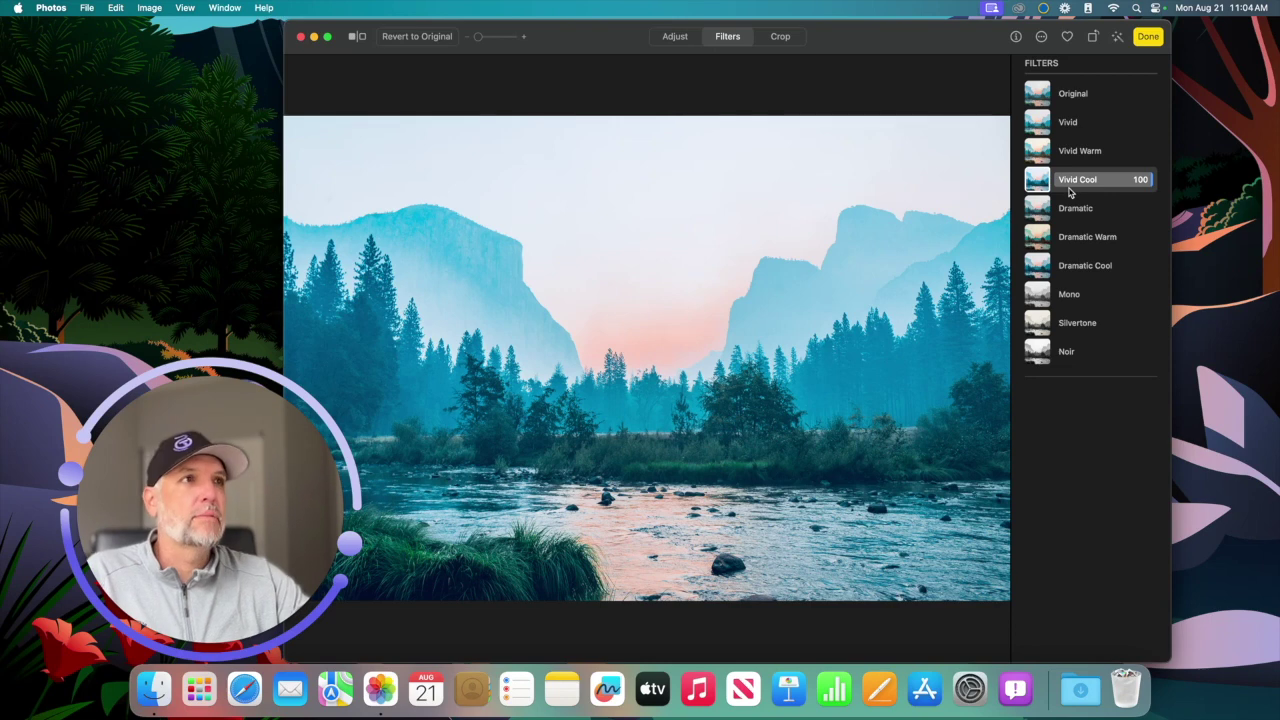
left_click(1069, 155)
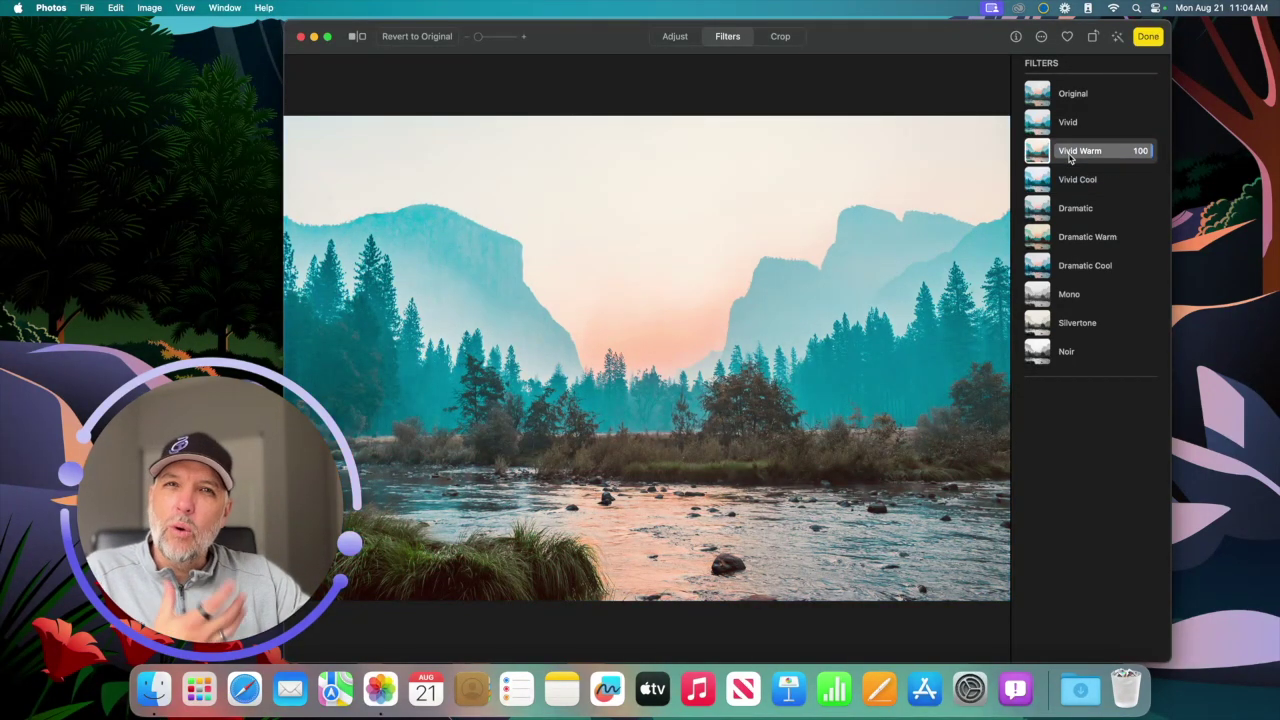
left_click(1064, 95)
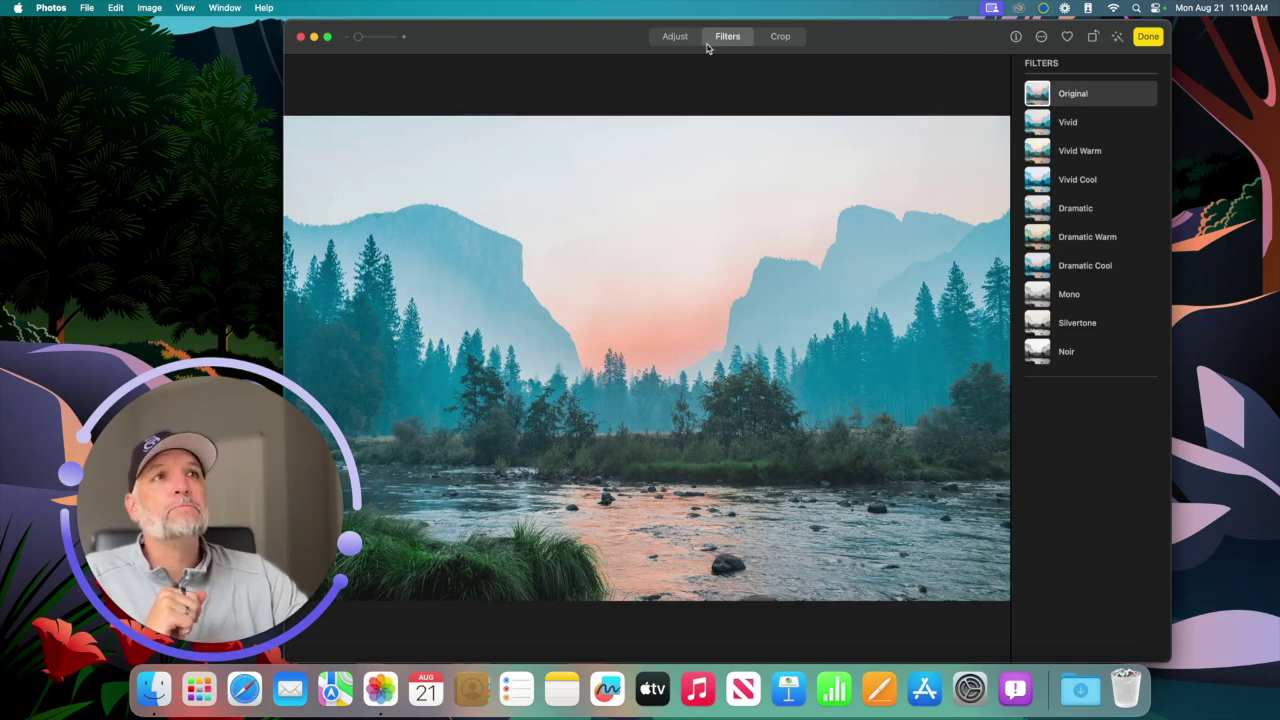
left_click(768, 37)
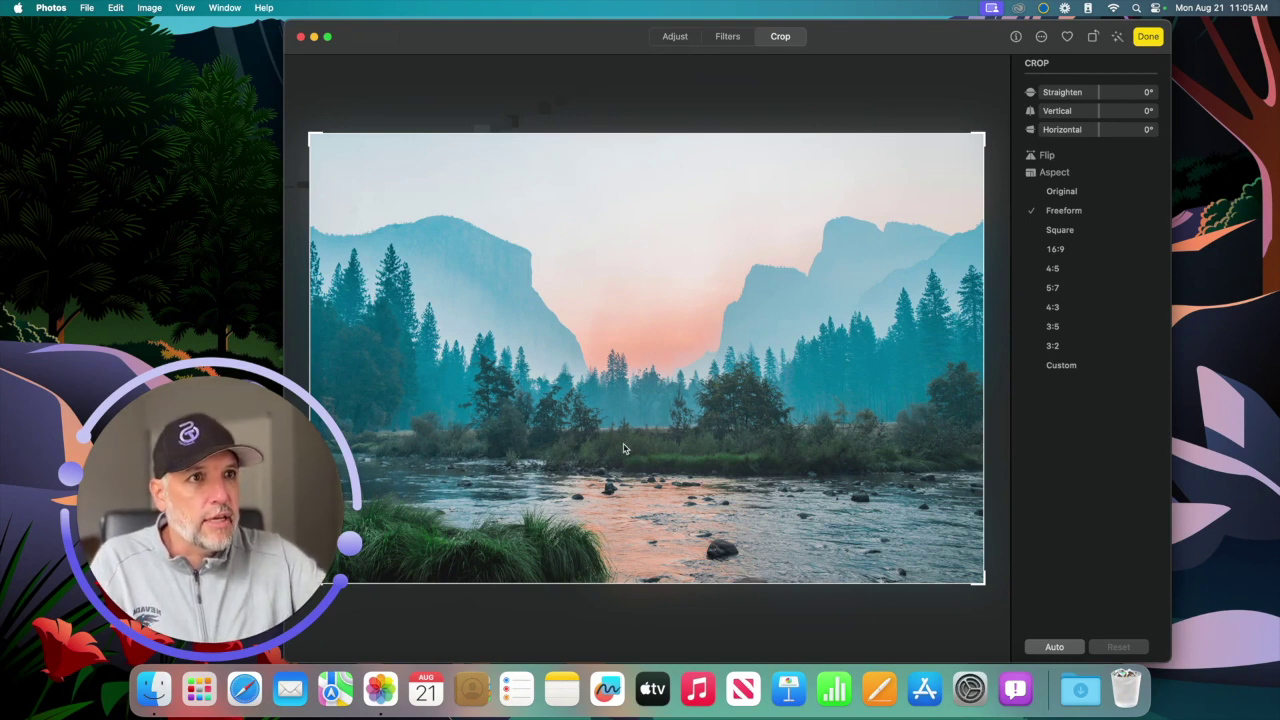
Set the valley photo's Straighten angle to -1°, leaving vertical and horizontal at 0°.
left_click(1065, 92)
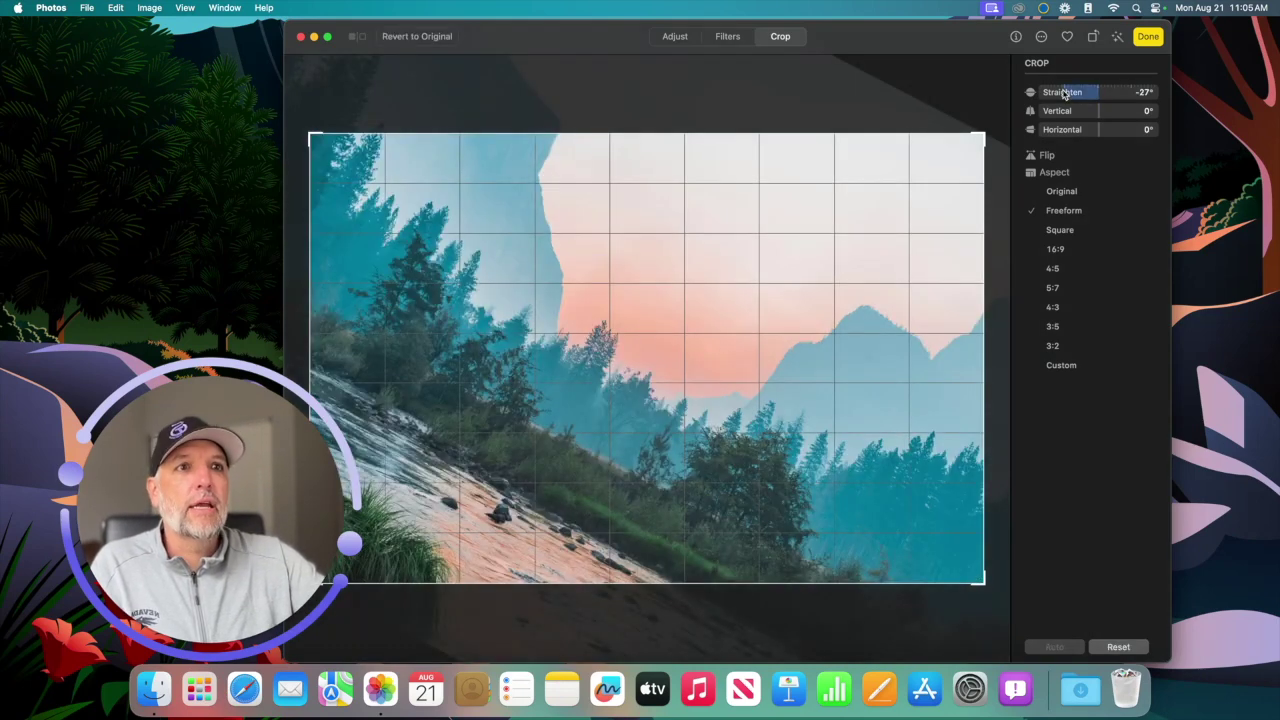
left_click_drag(1065, 93, 1095, 98)
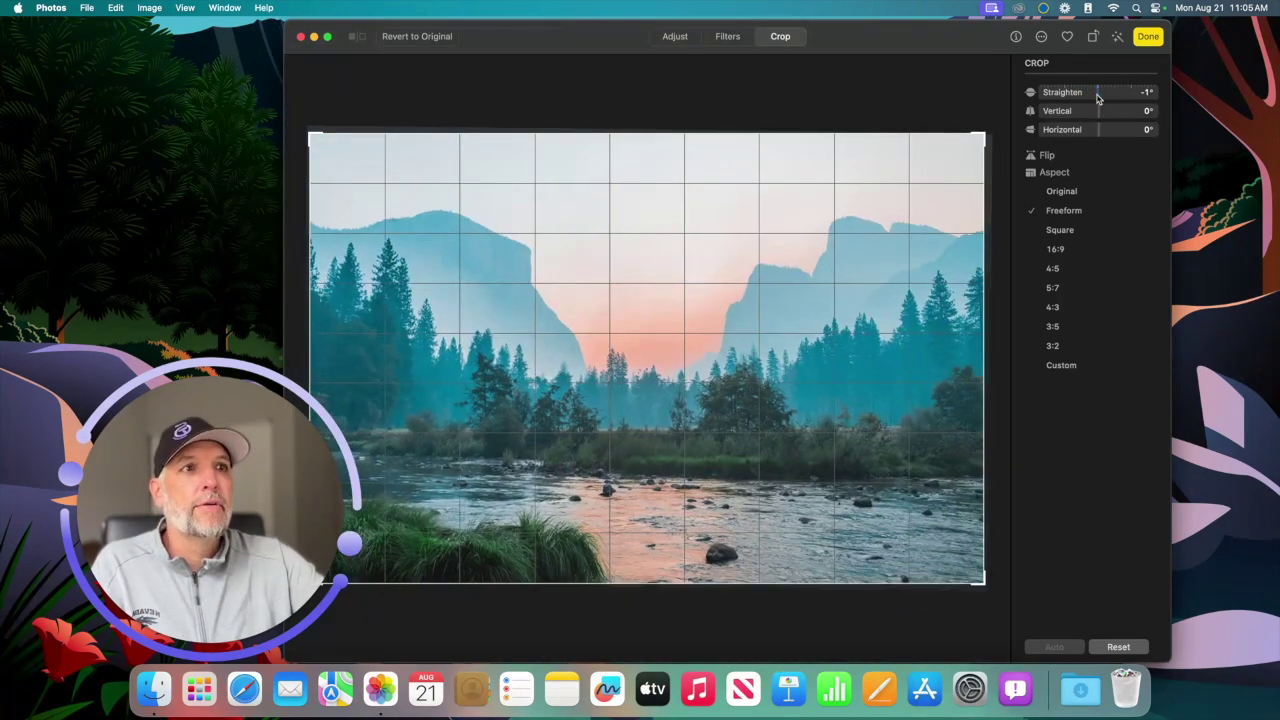
left_click_drag(1096, 97, 1097, 97)
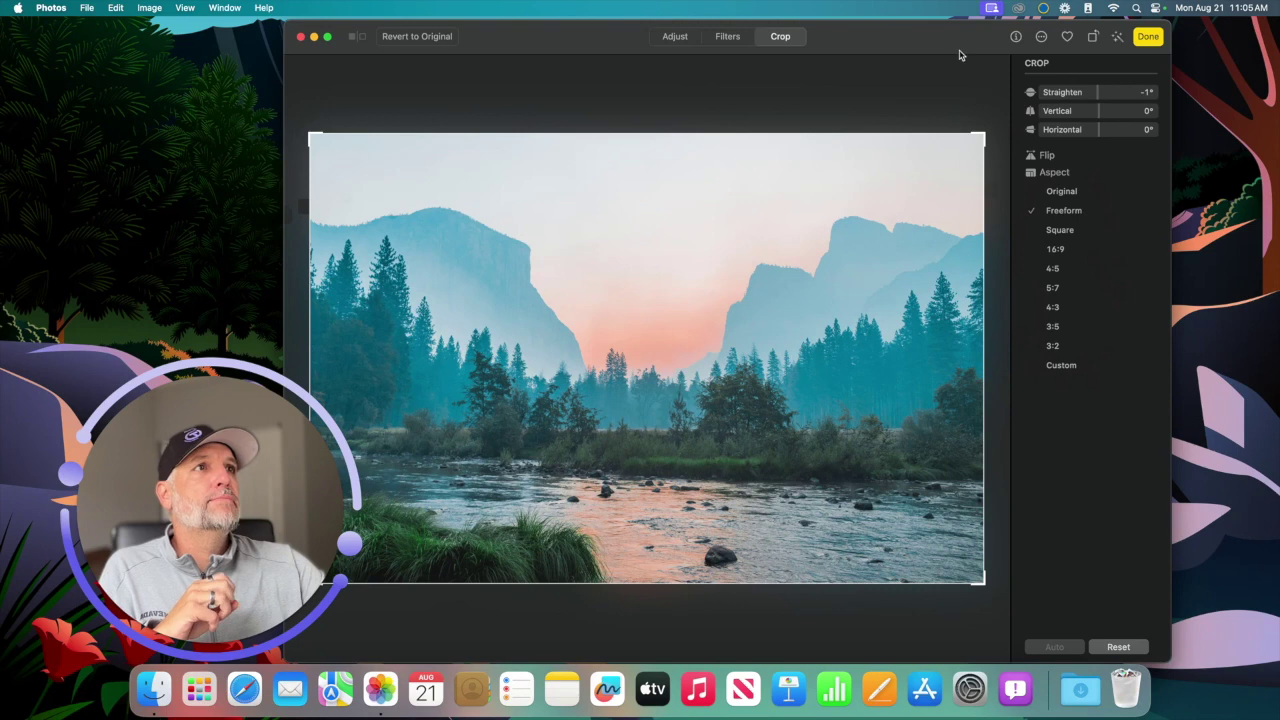
Check the photo's info, rotate it a full turn back upright, and finish editing.
left_click(1016, 38)
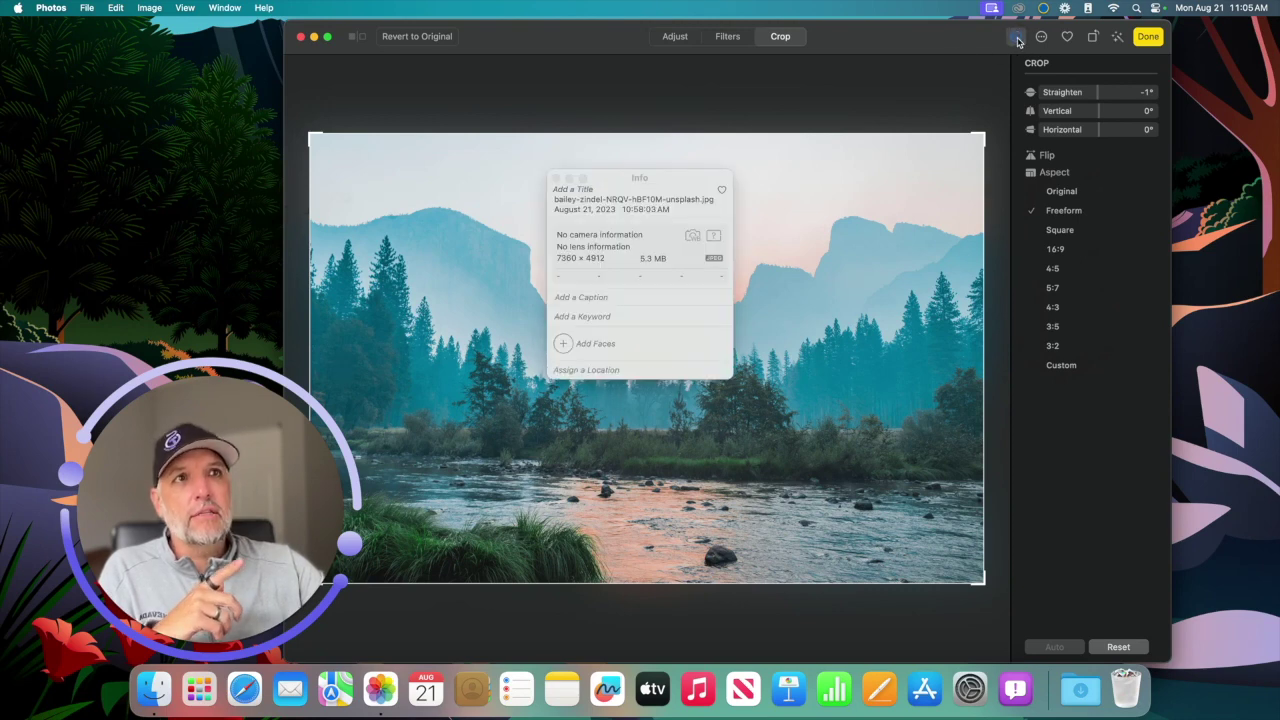
left_click(557, 178)
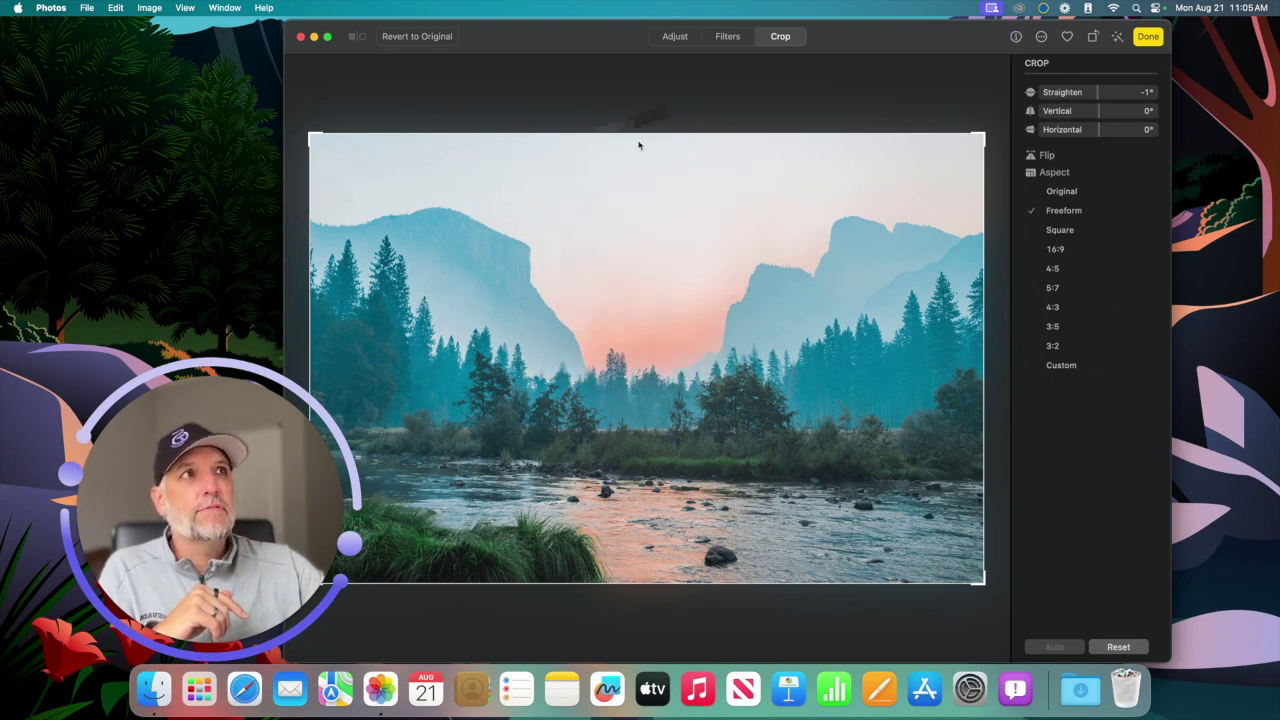
left_click(1092, 45)
left_click(1092, 45)
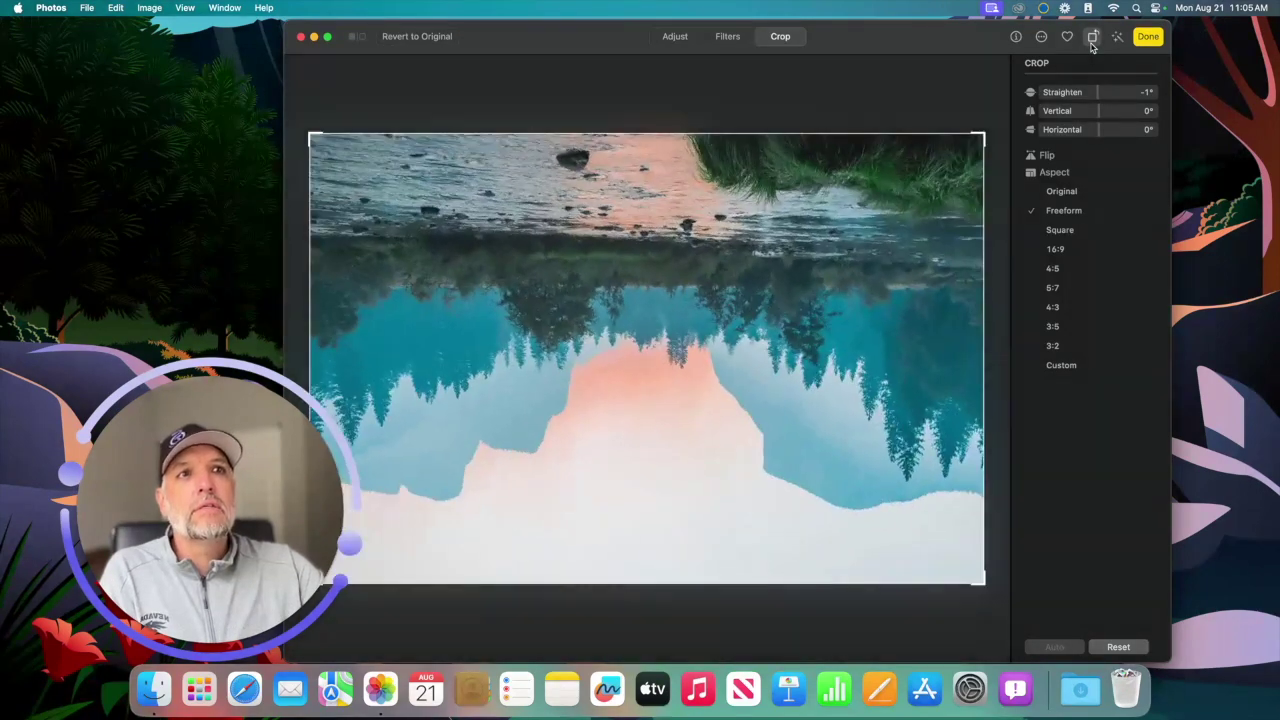
left_click(1092, 45)
left_click(1092, 45)
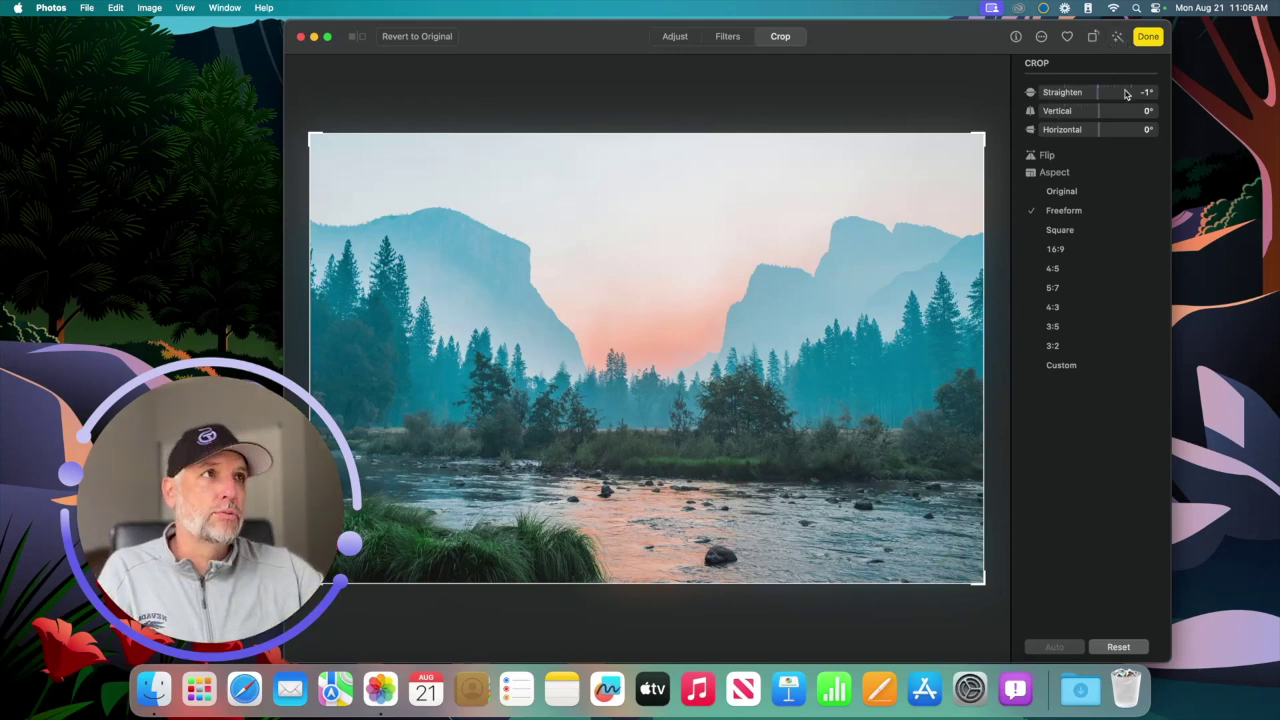
left_click(1146, 42)
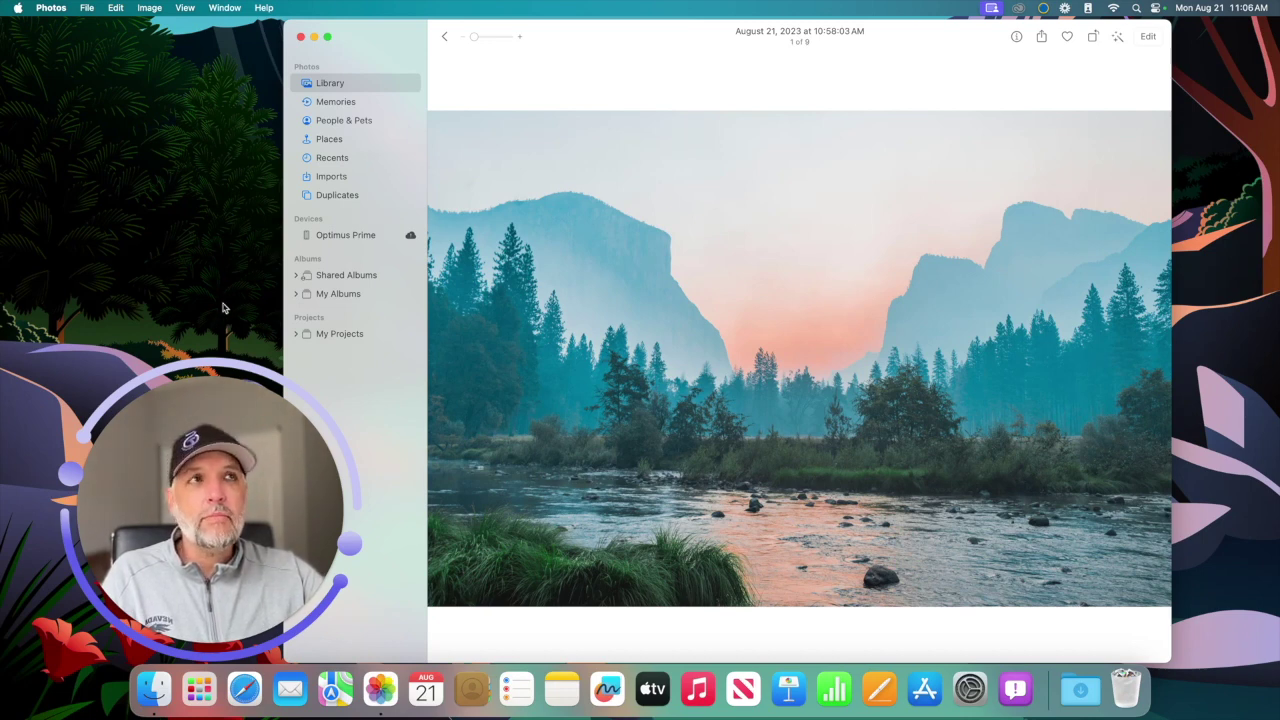
Back in the library grid, duplicate the Yosemite photo with Cmd+D and select the copy.
key("Escape")
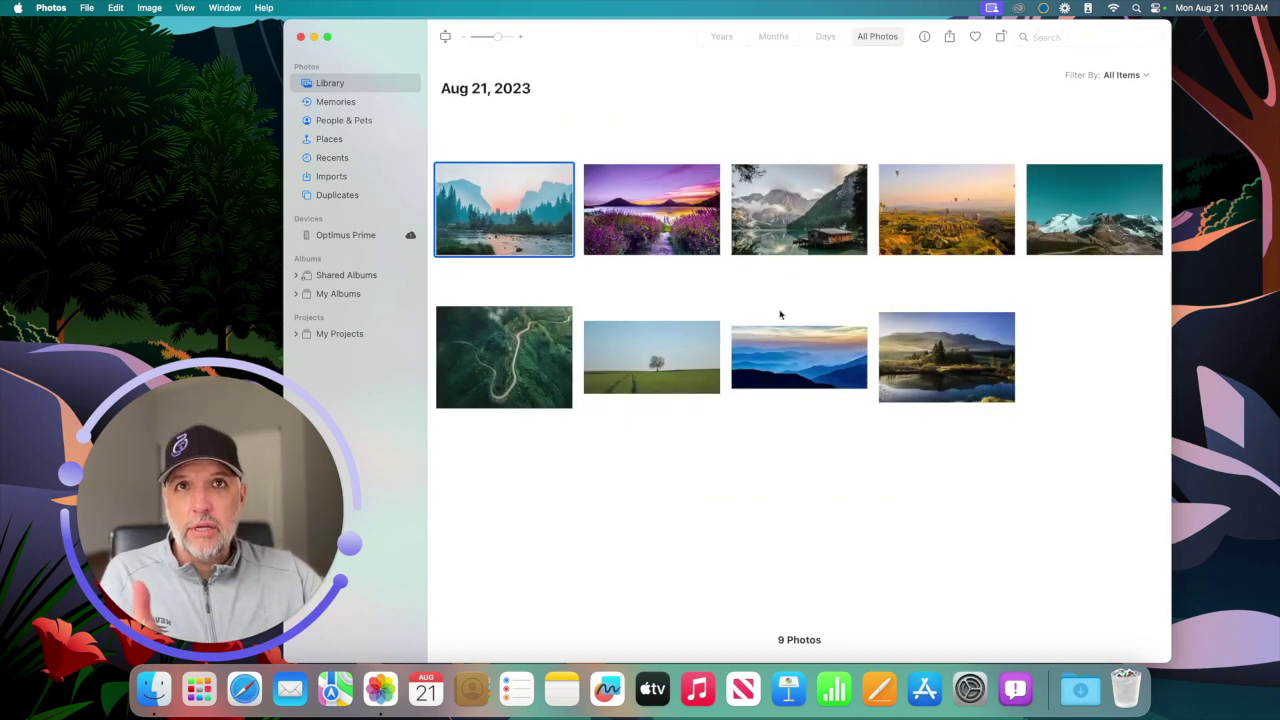
mouse_move(553, 240)
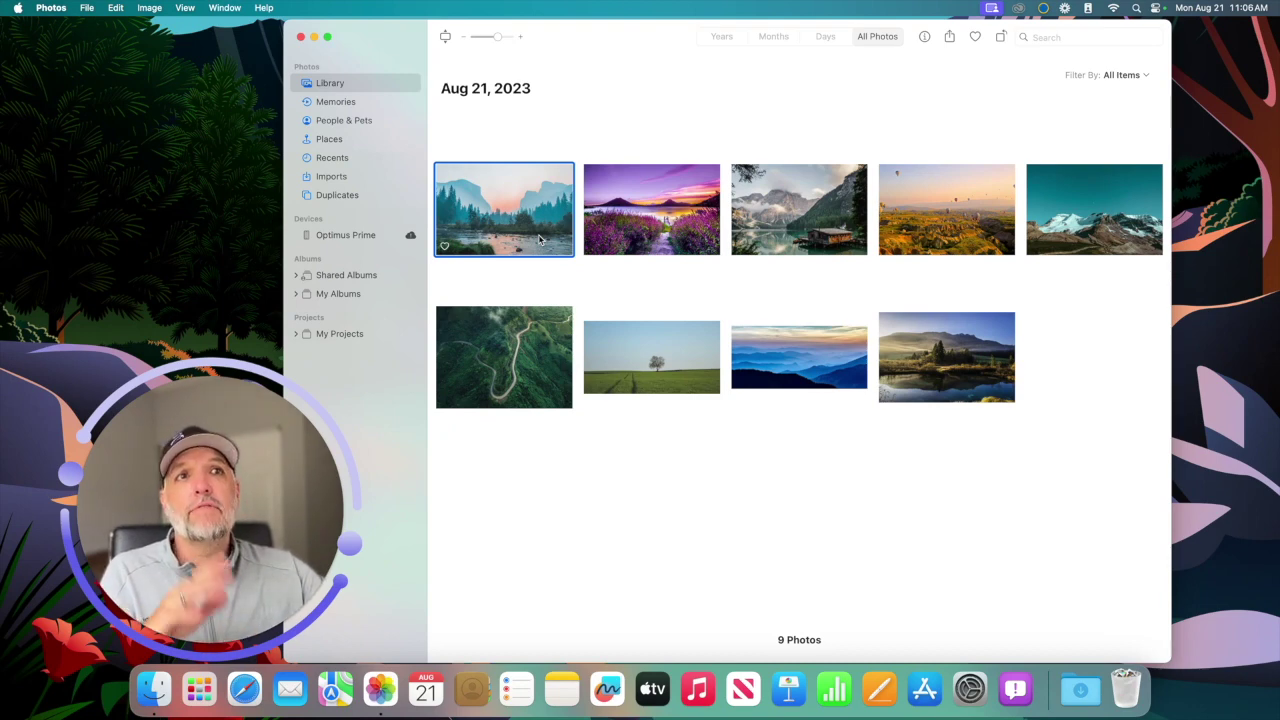
right_click(539, 239)
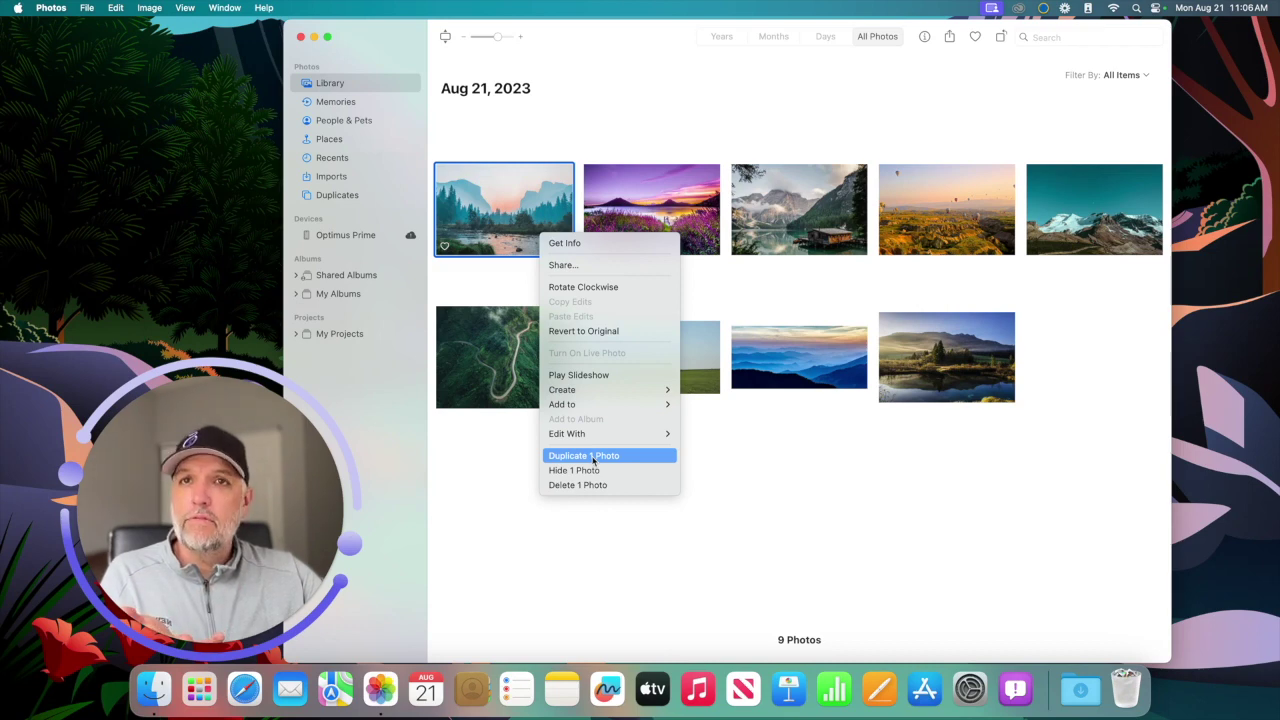
left_click(460, 500)
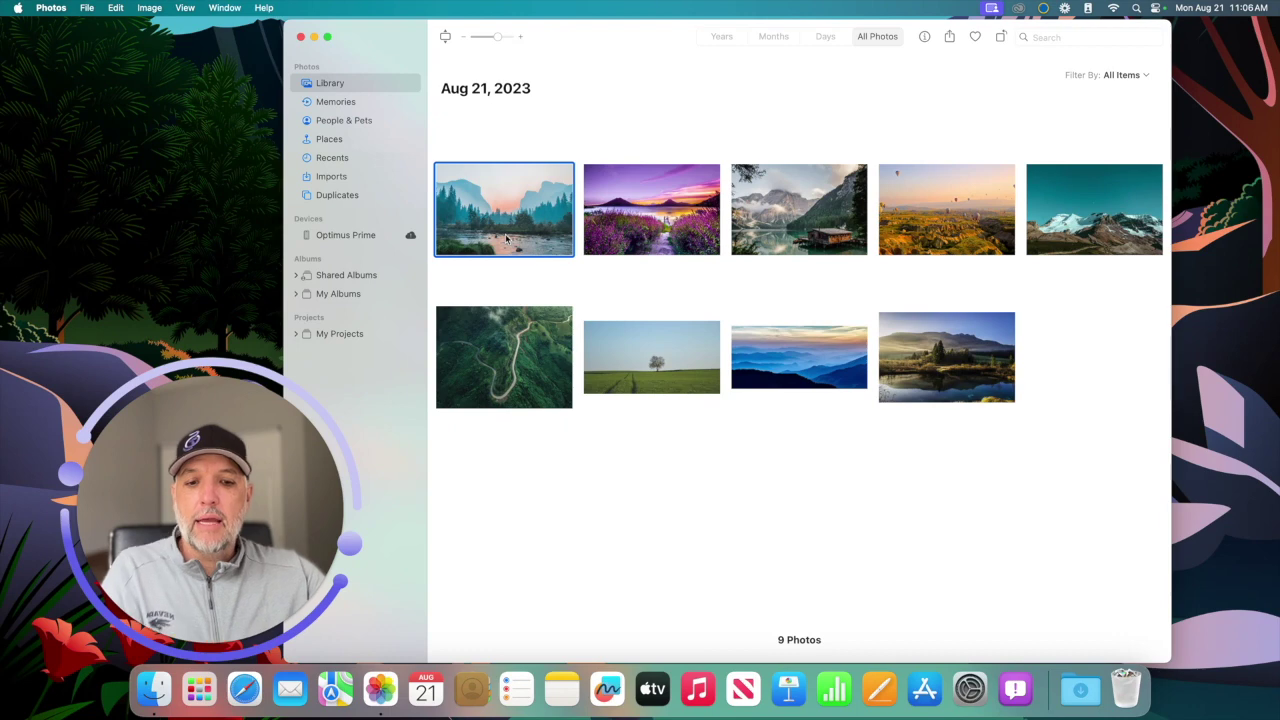
key("super+d")
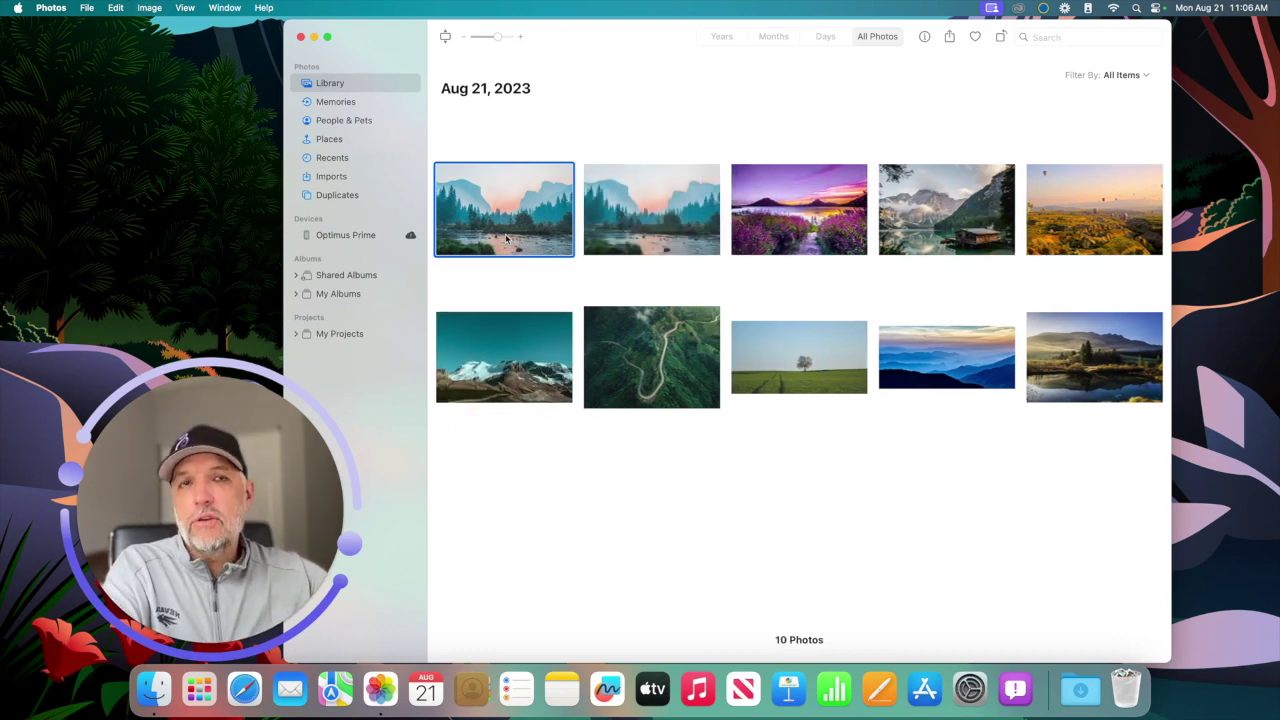
left_click(625, 224)
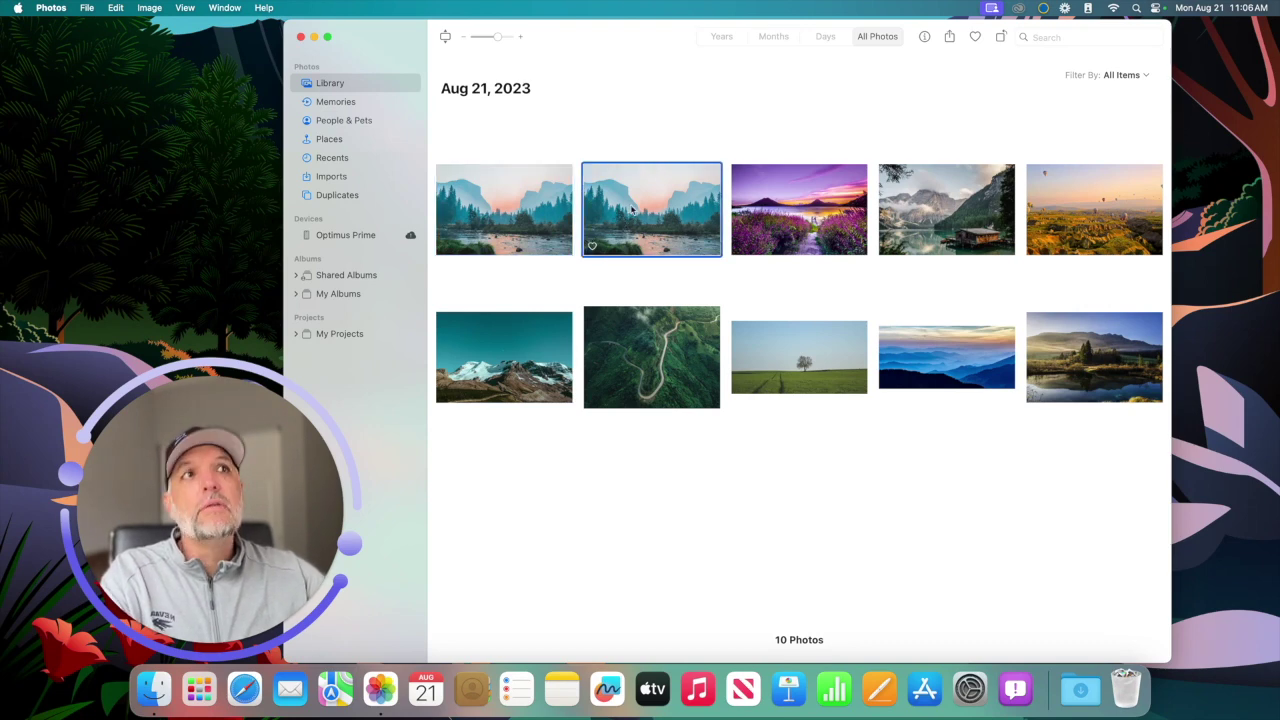
Apply the Noir black-and-white filter to the duplicate valley photo, 2 of 10, and finish editing.
double_click(716, 197)
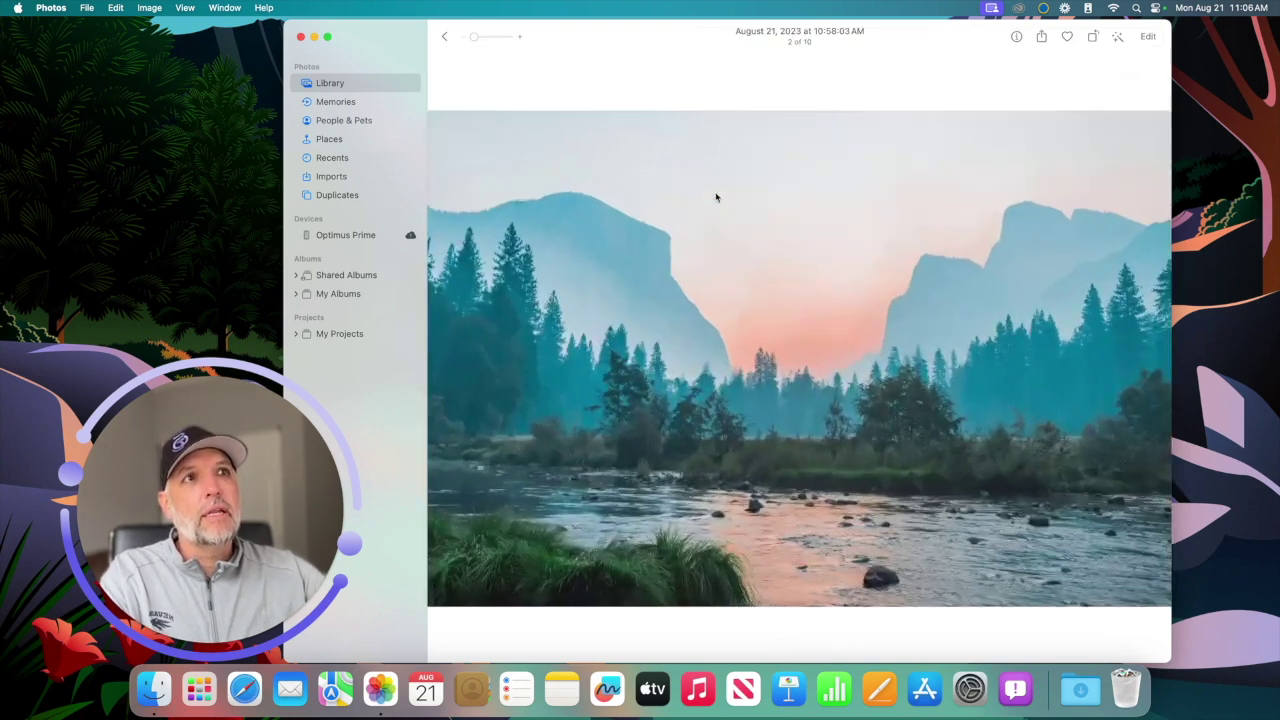
left_click(1156, 42)
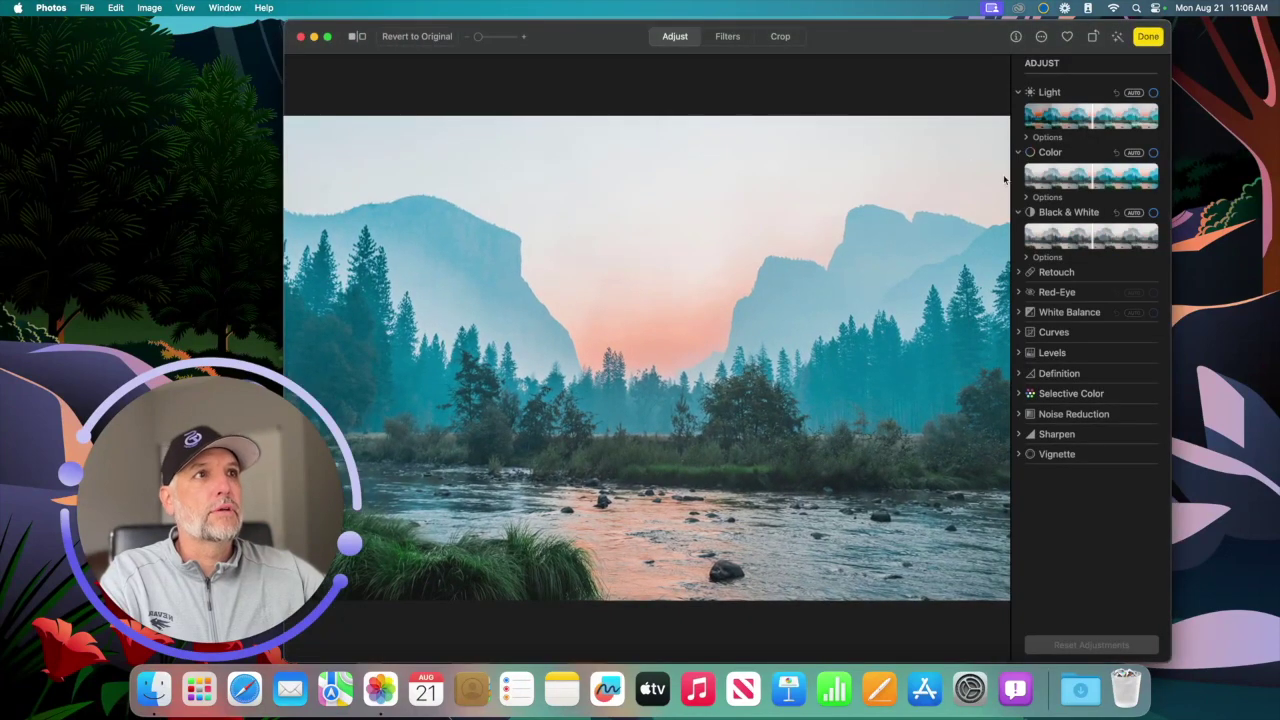
left_click(727, 37)
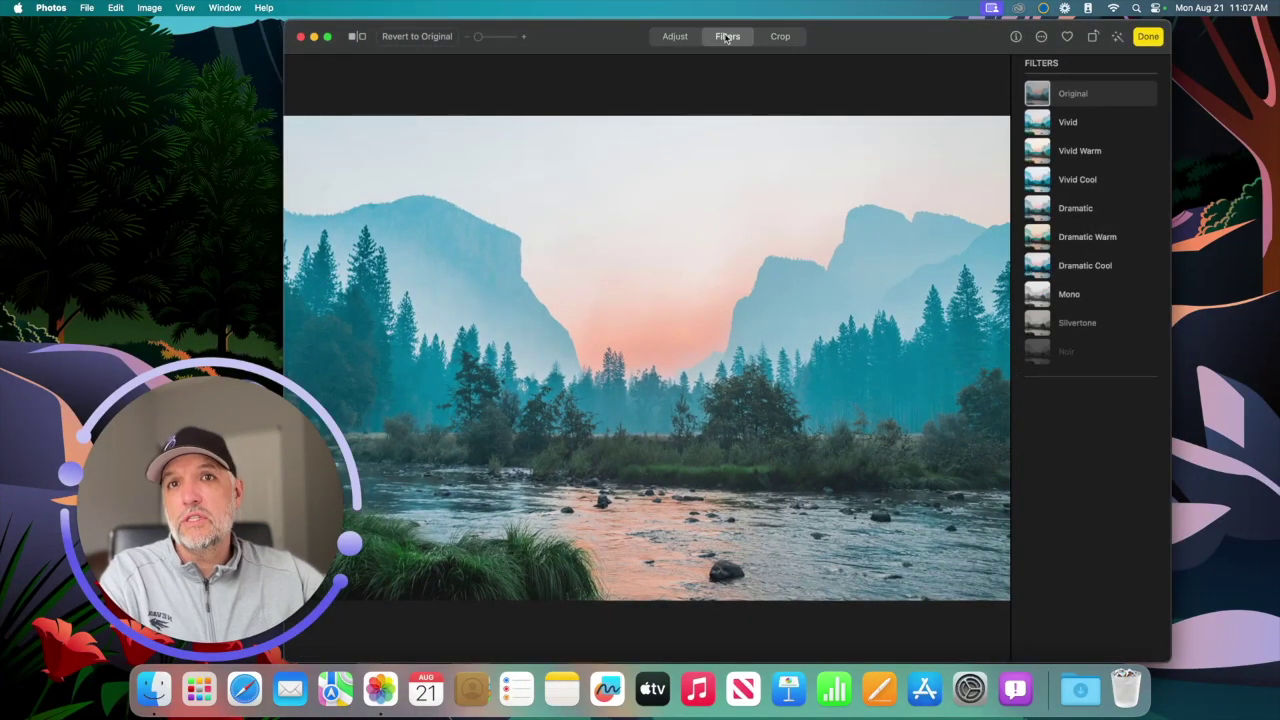
left_click(1043, 348)
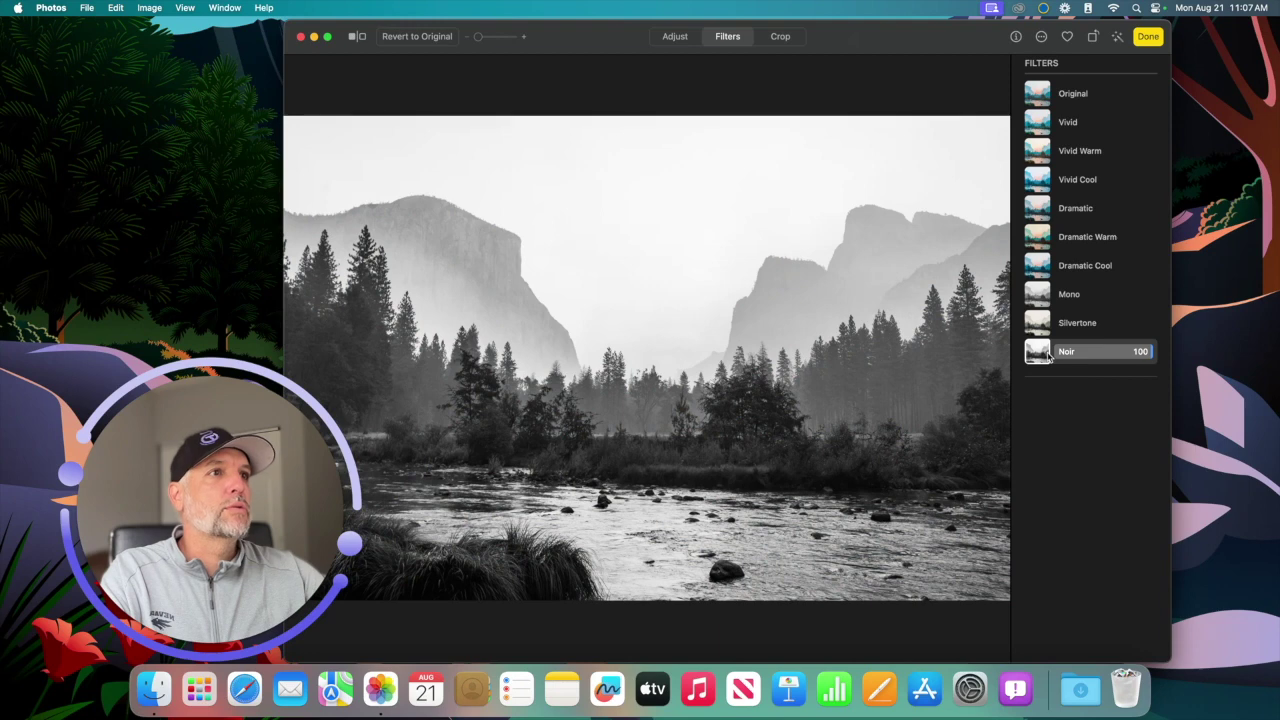
left_click(1147, 38)
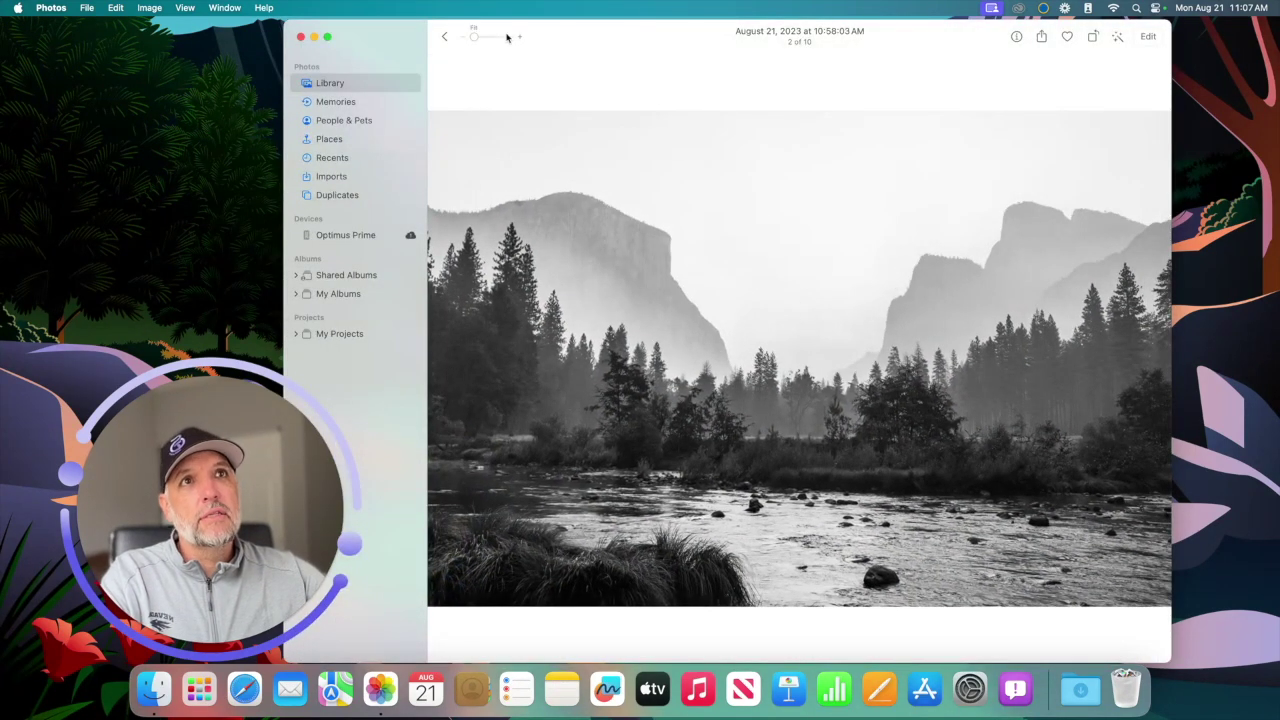
Return to the grid, select the colour original, and toggle it as a favourite on and off.
left_click(445, 38)
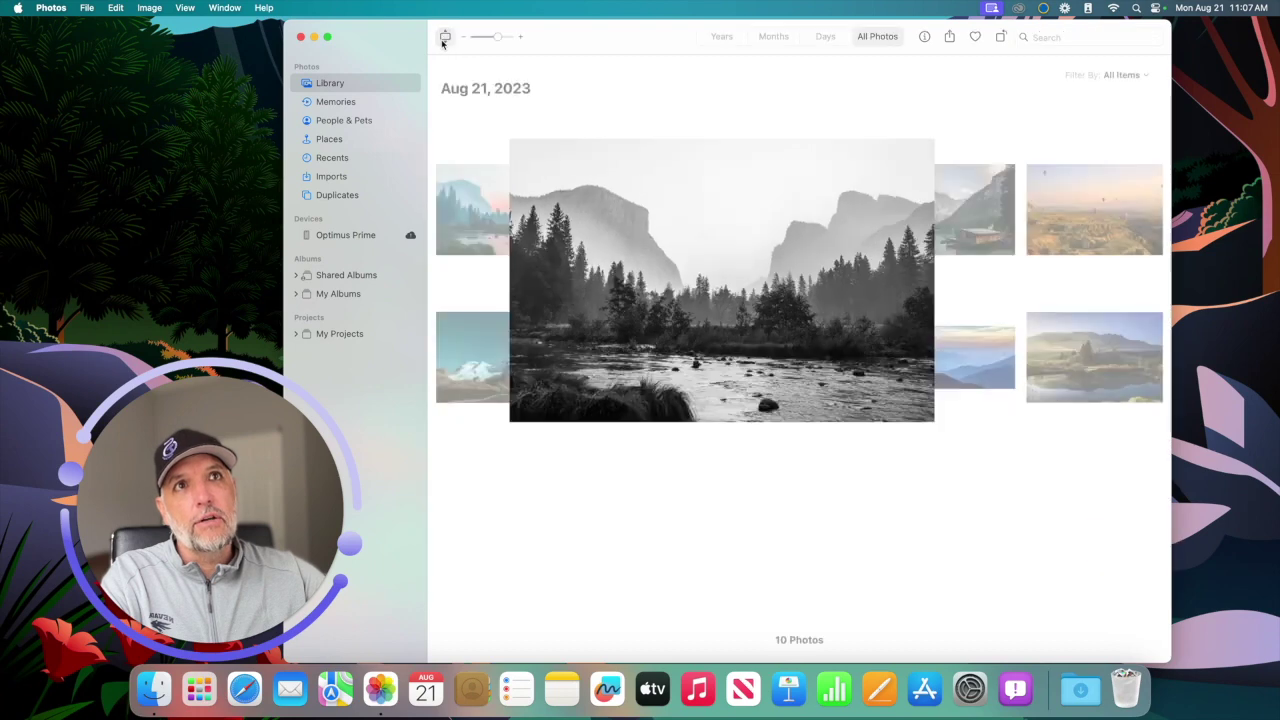
left_click(510, 210)
left_click(625, 210)
left_click(505, 210)
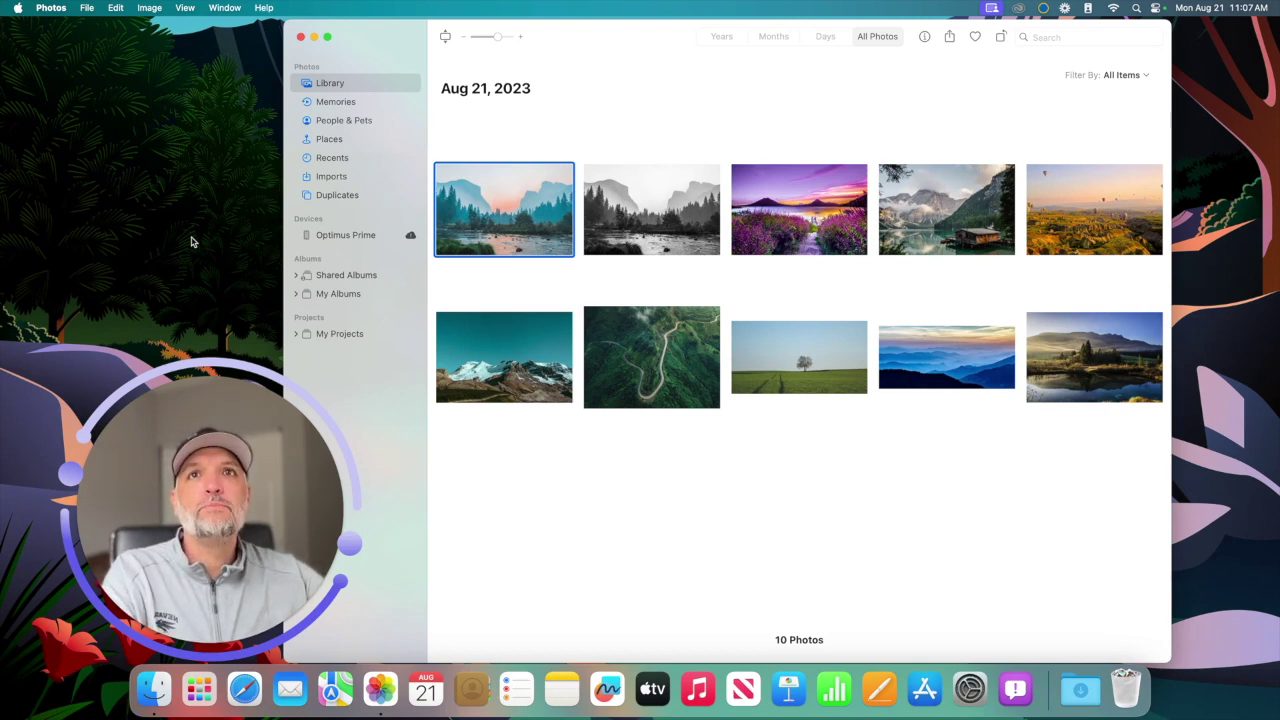
key("period")
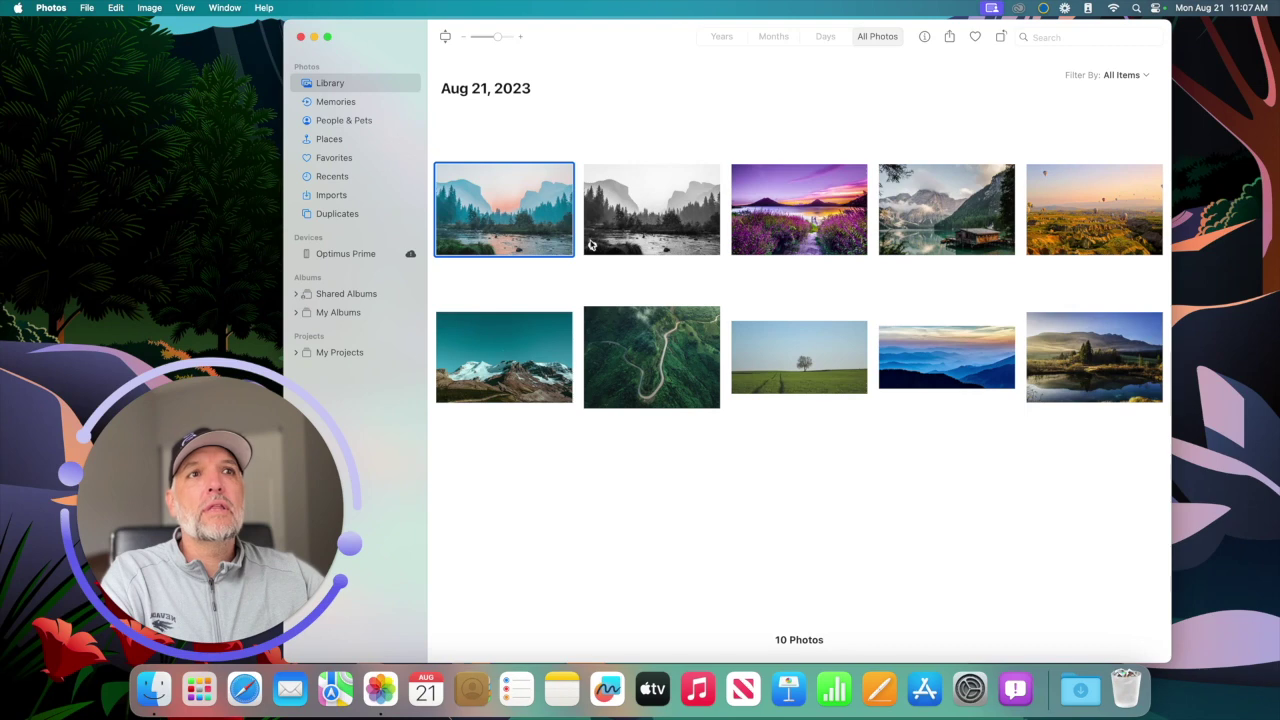
key("period")
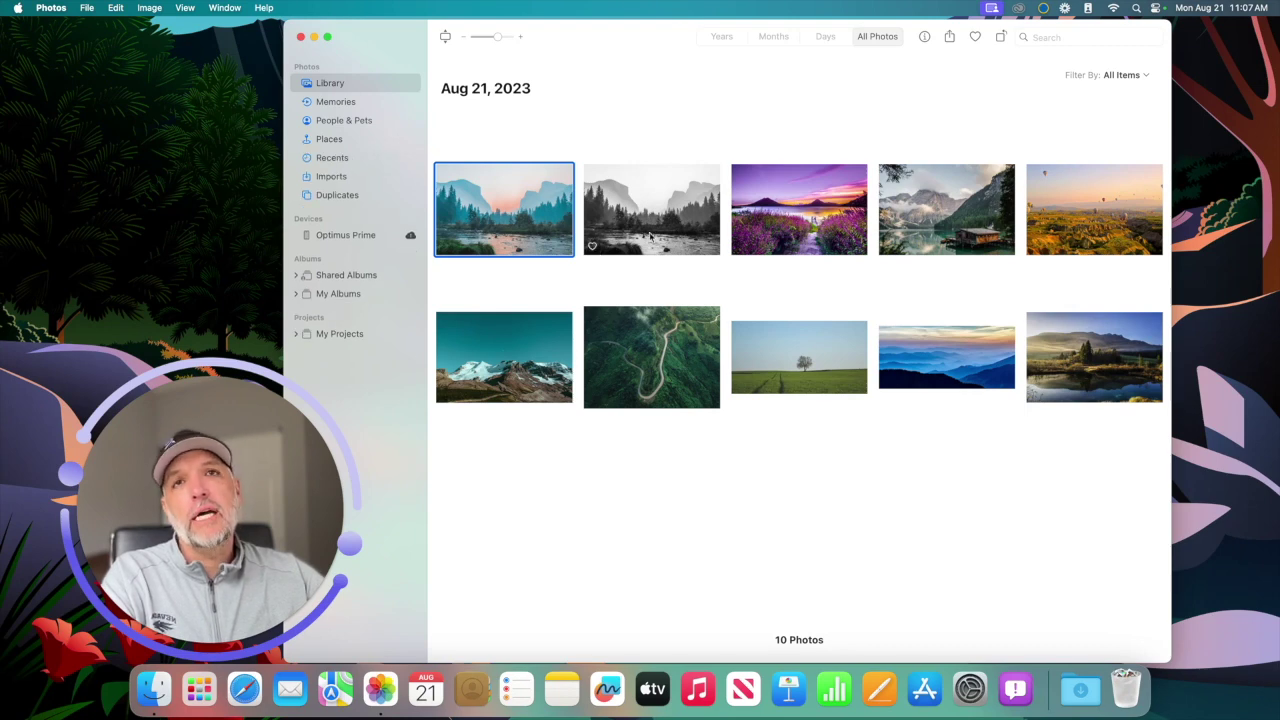
double_click(650, 235)
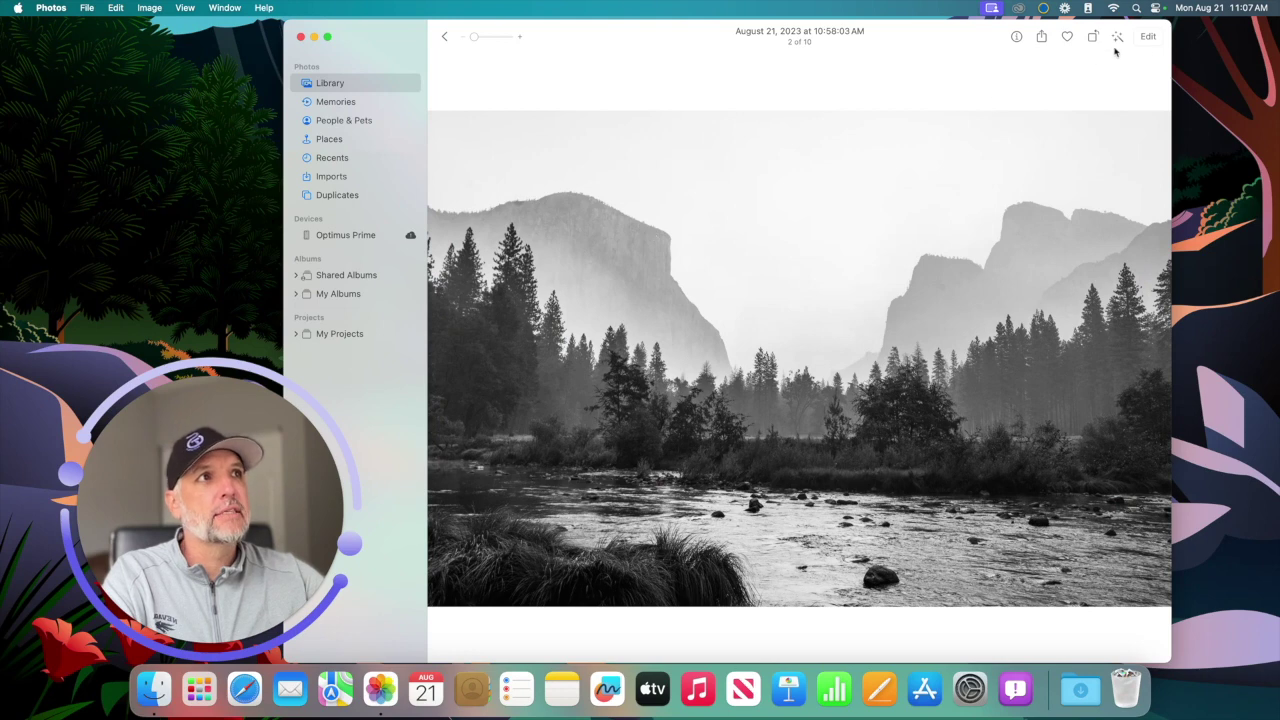
left_click(1148, 36)
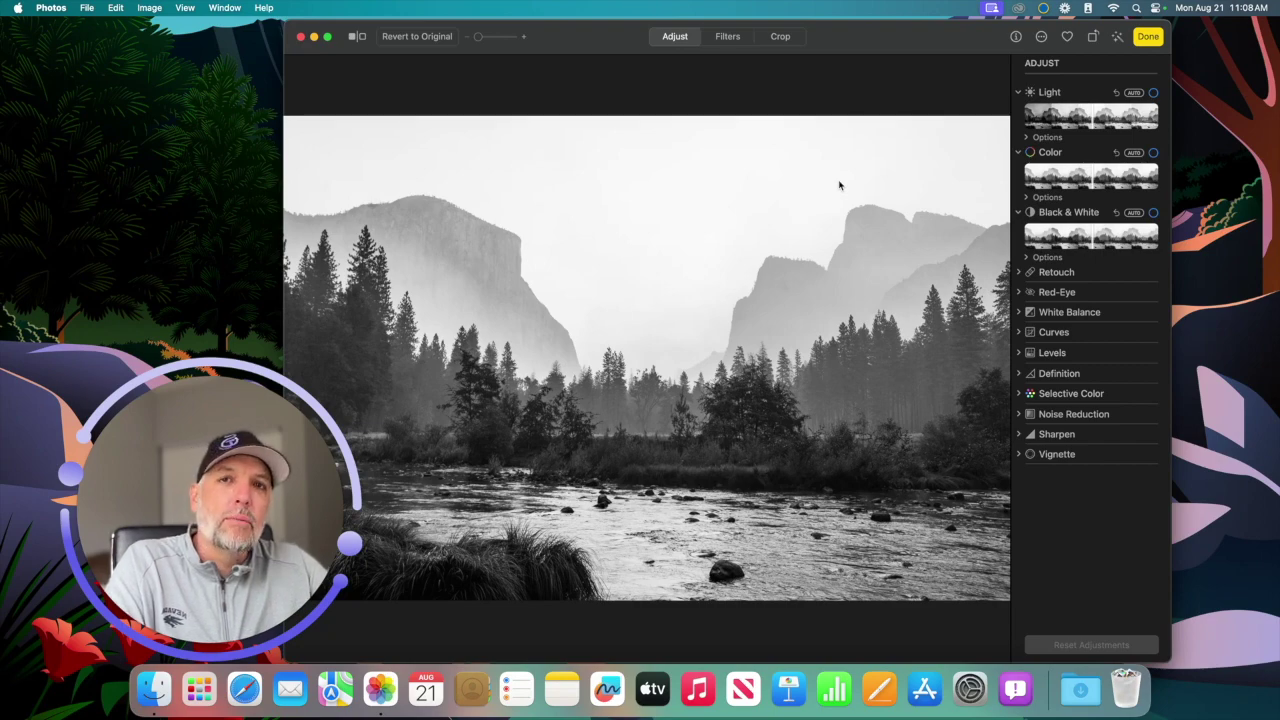
key("m")
key("m")
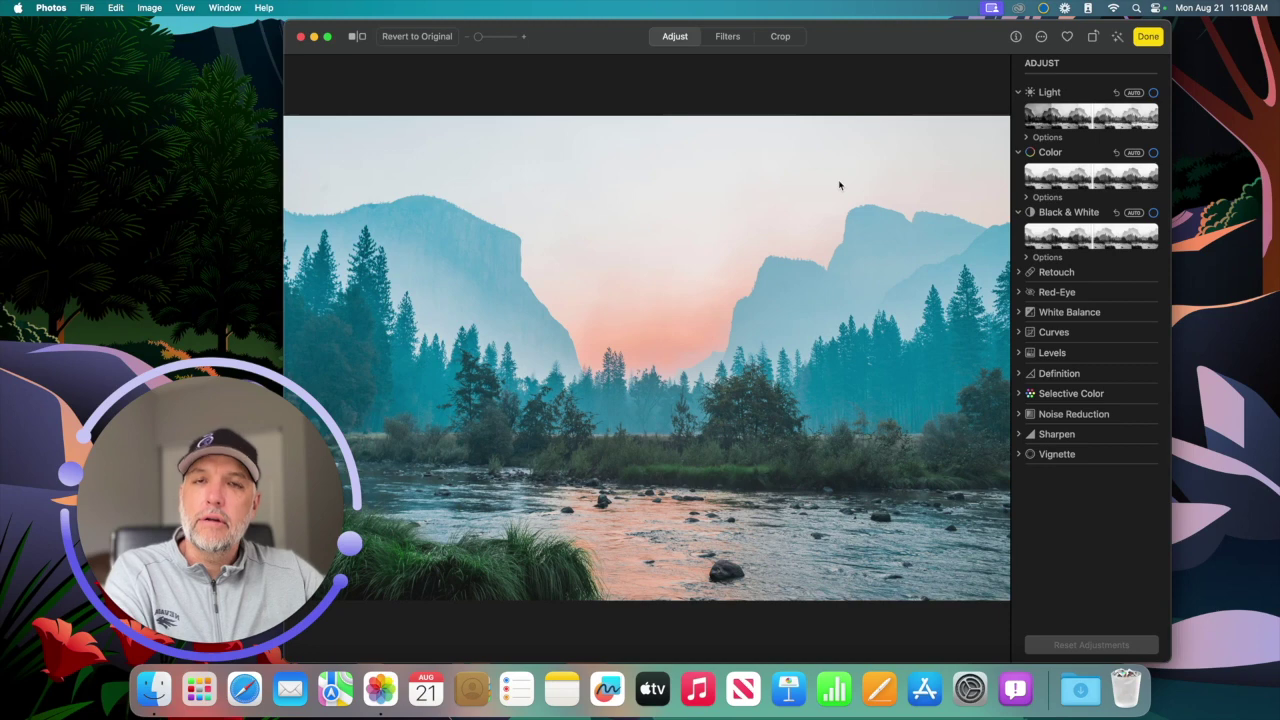
key("m")
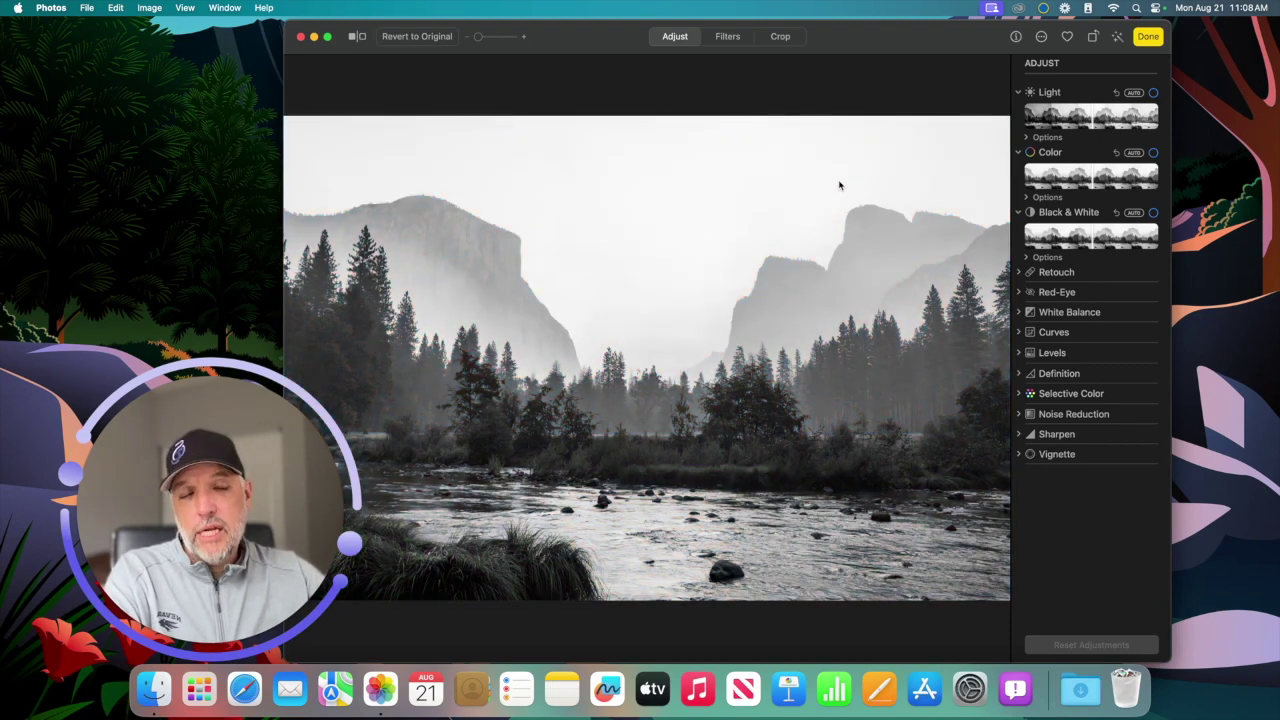
key("m")
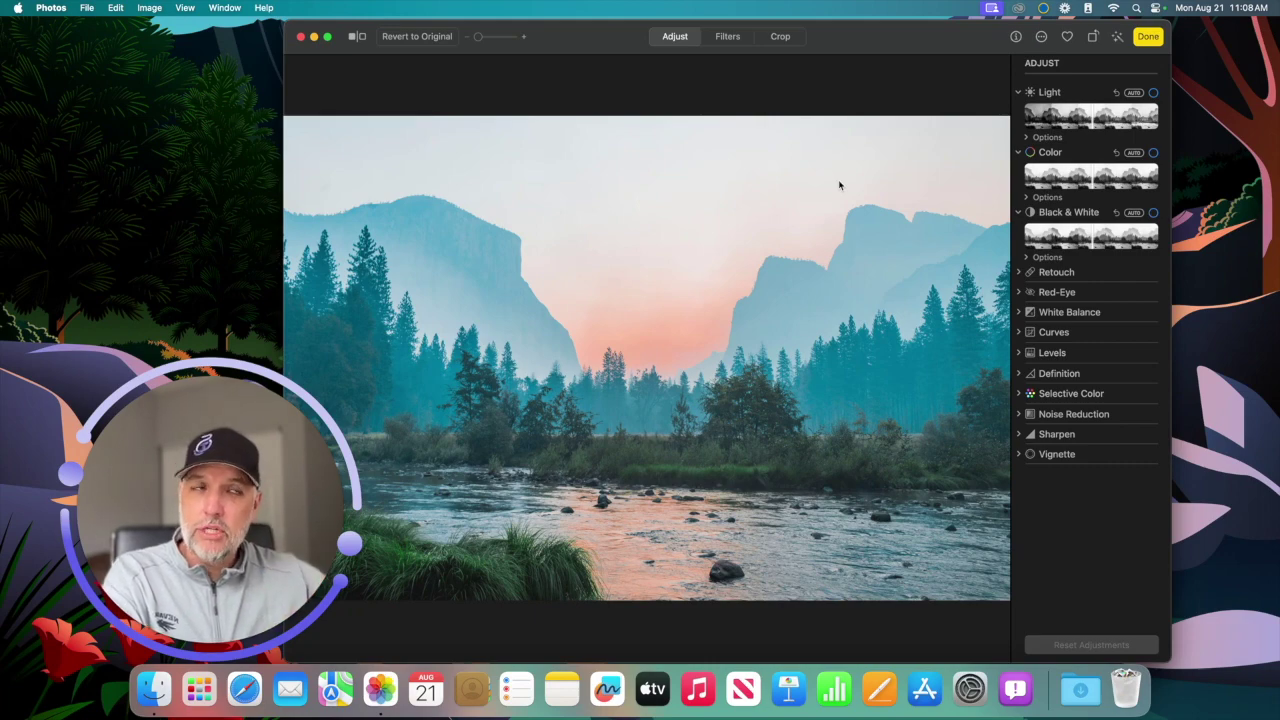
key("m")
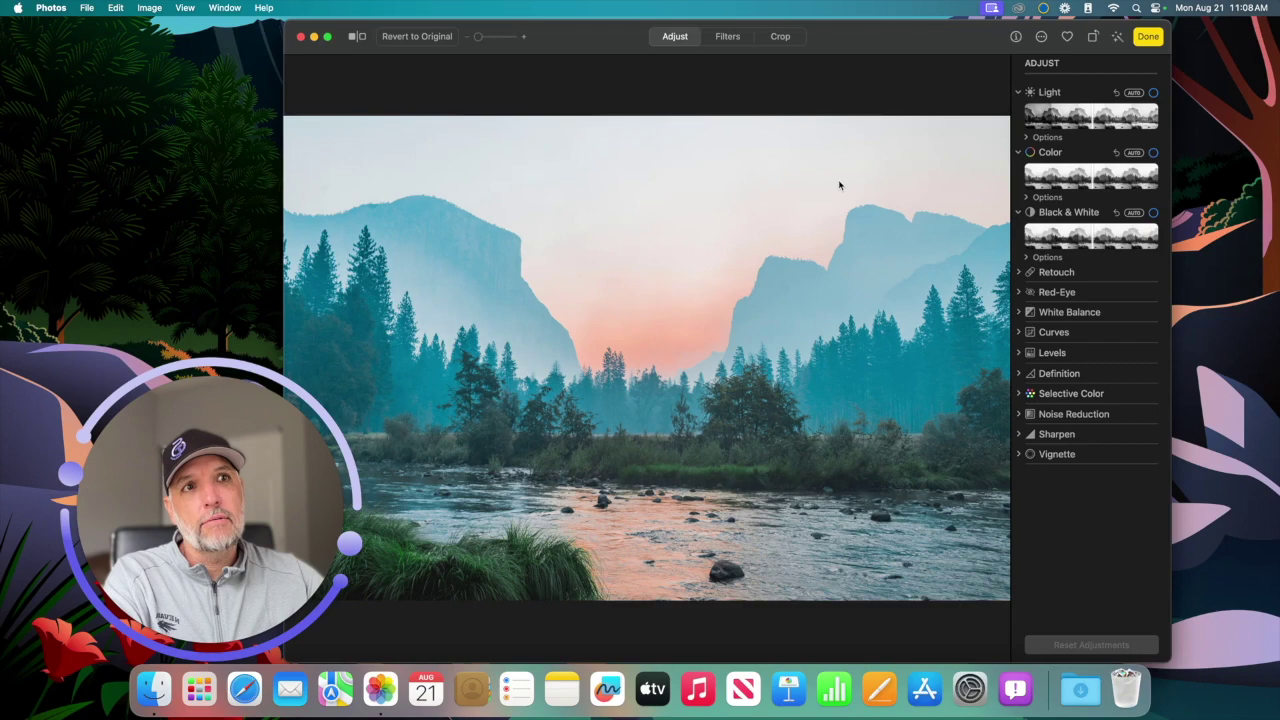
key("m")
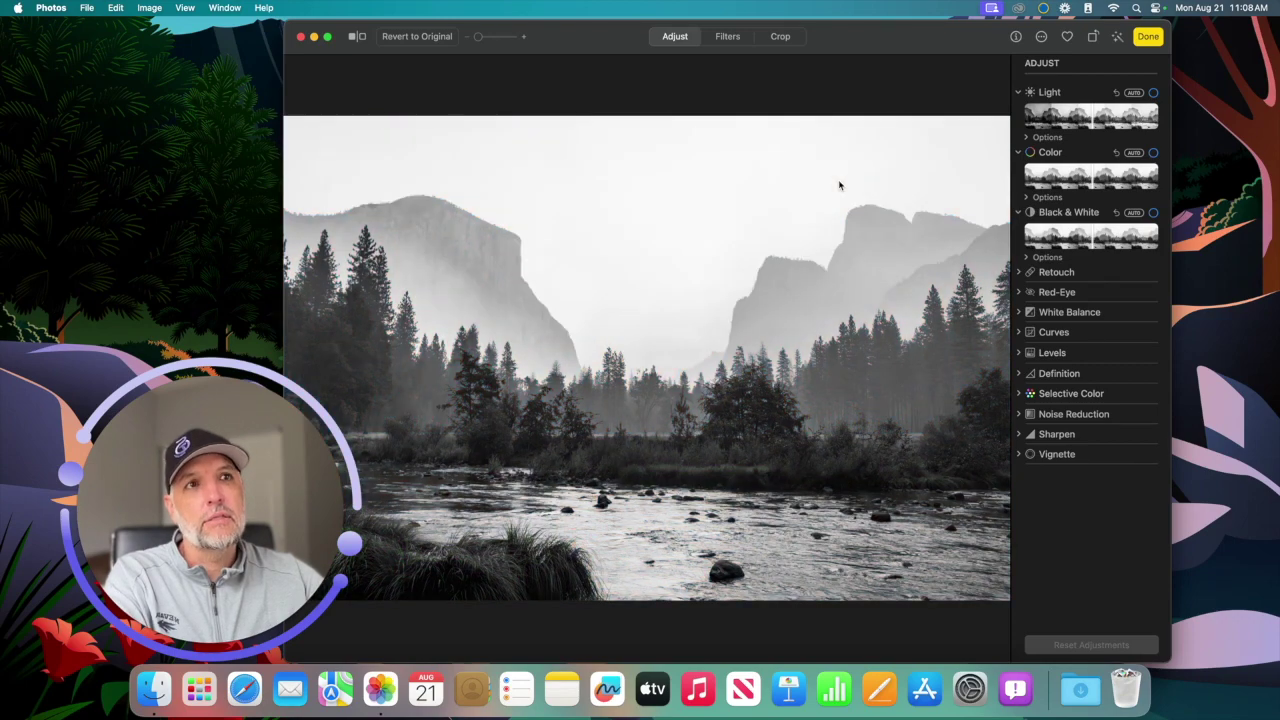
key("m")
key("m")
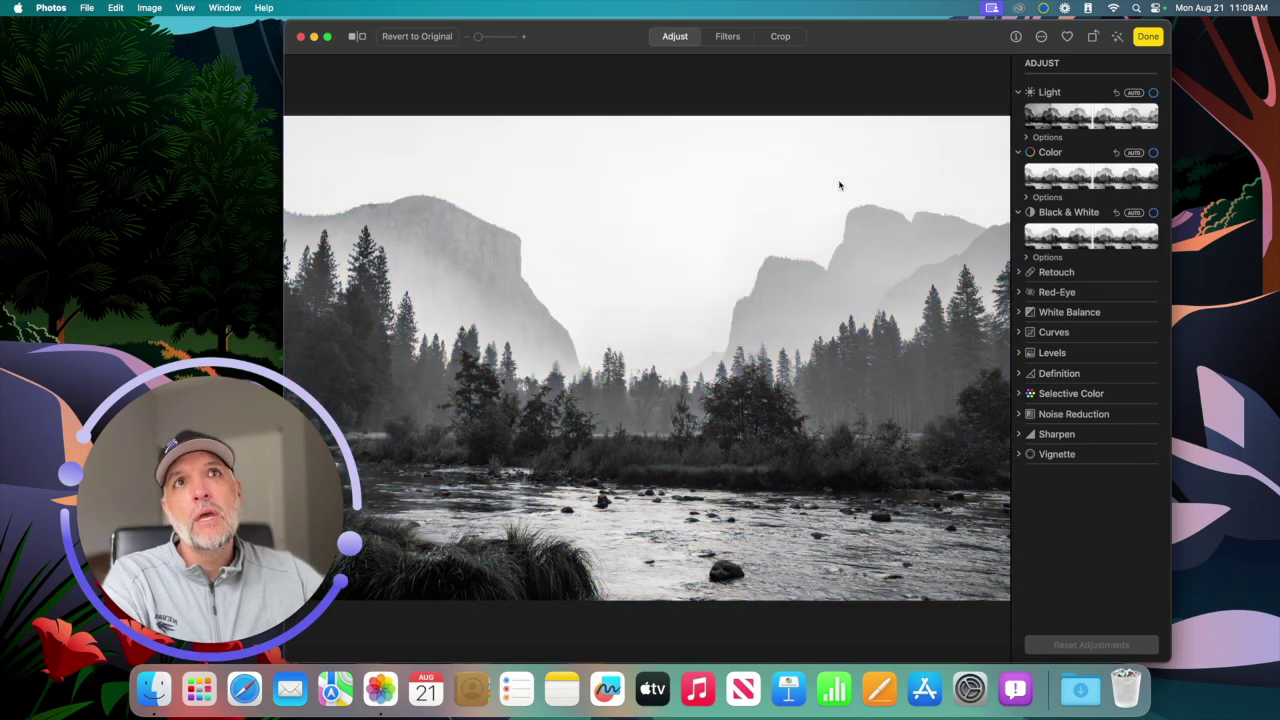
left_click(356, 42)
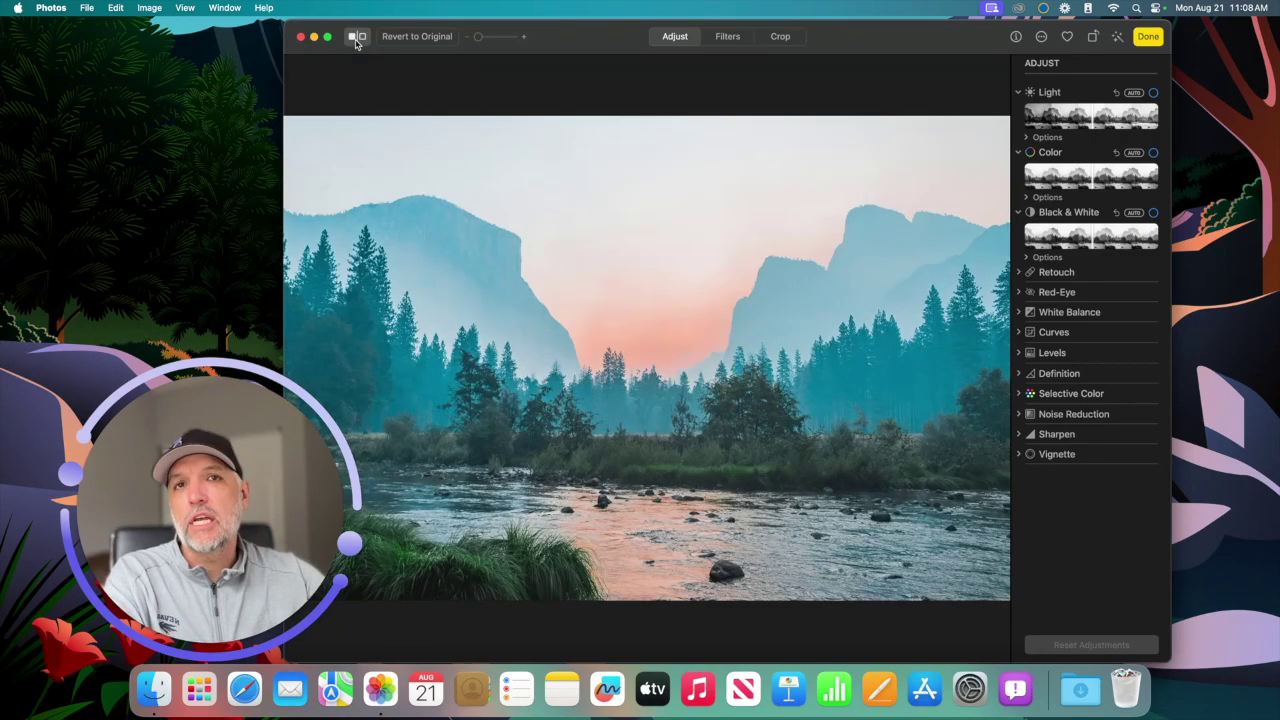
left_click(356, 42)
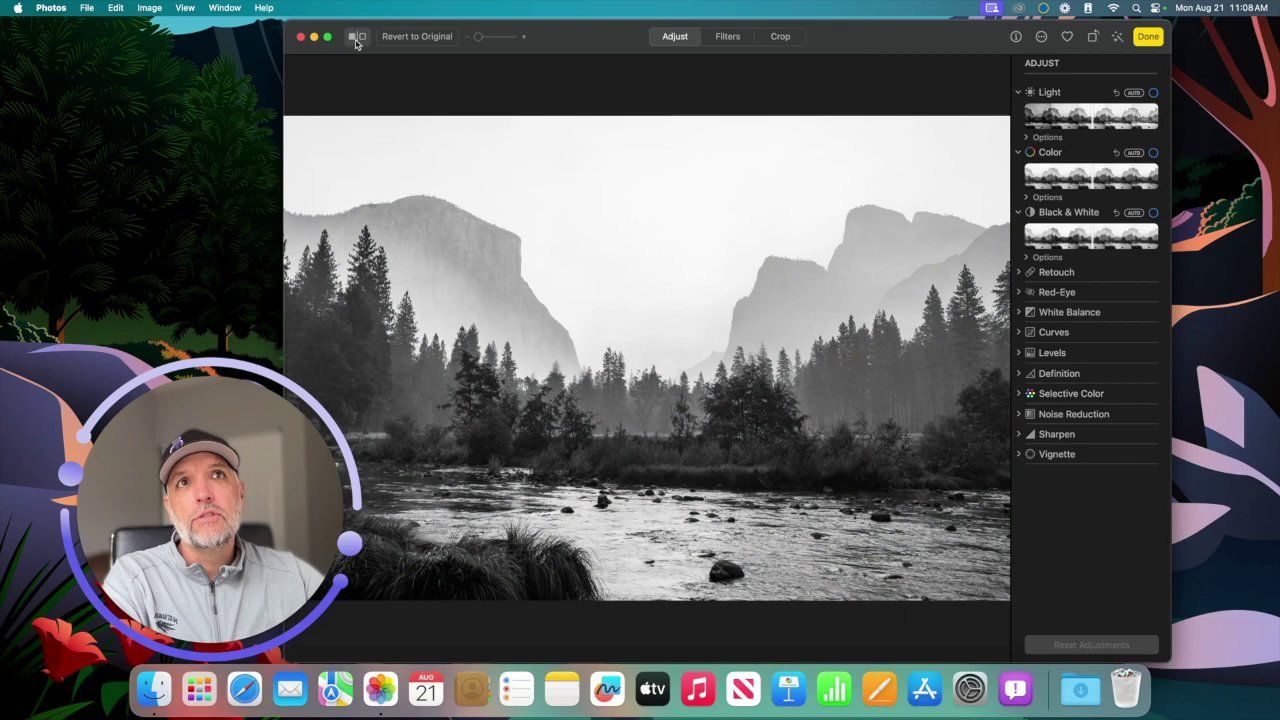
left_click(356, 42)
left_click(356, 42)
left_click(356, 42)
left_click(356, 42)
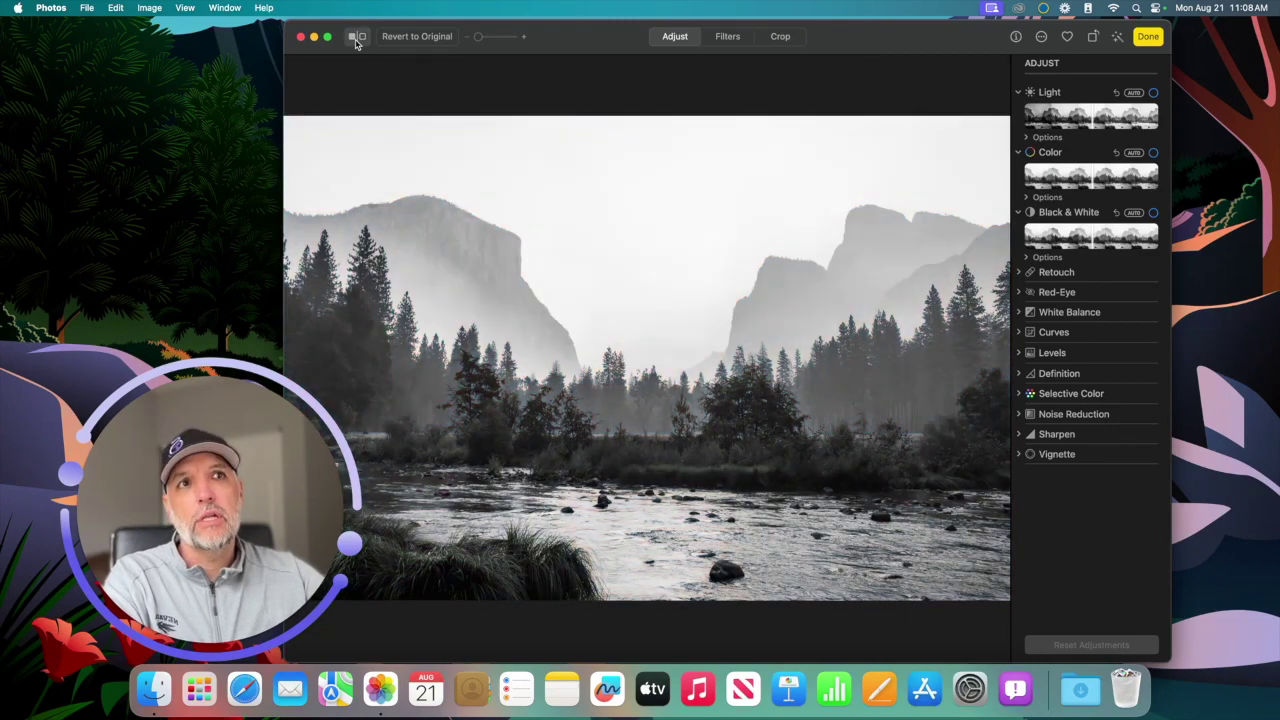
left_click(356, 42)
left_click(356, 42)
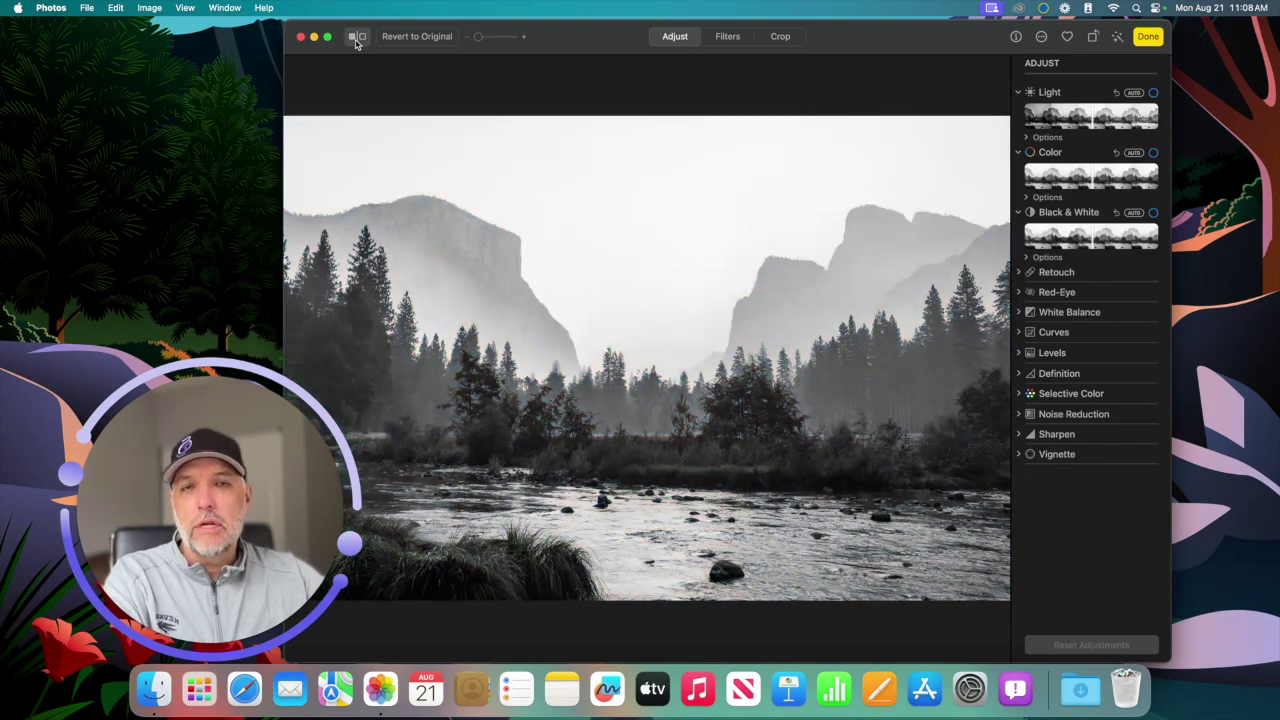
left_click(356, 42)
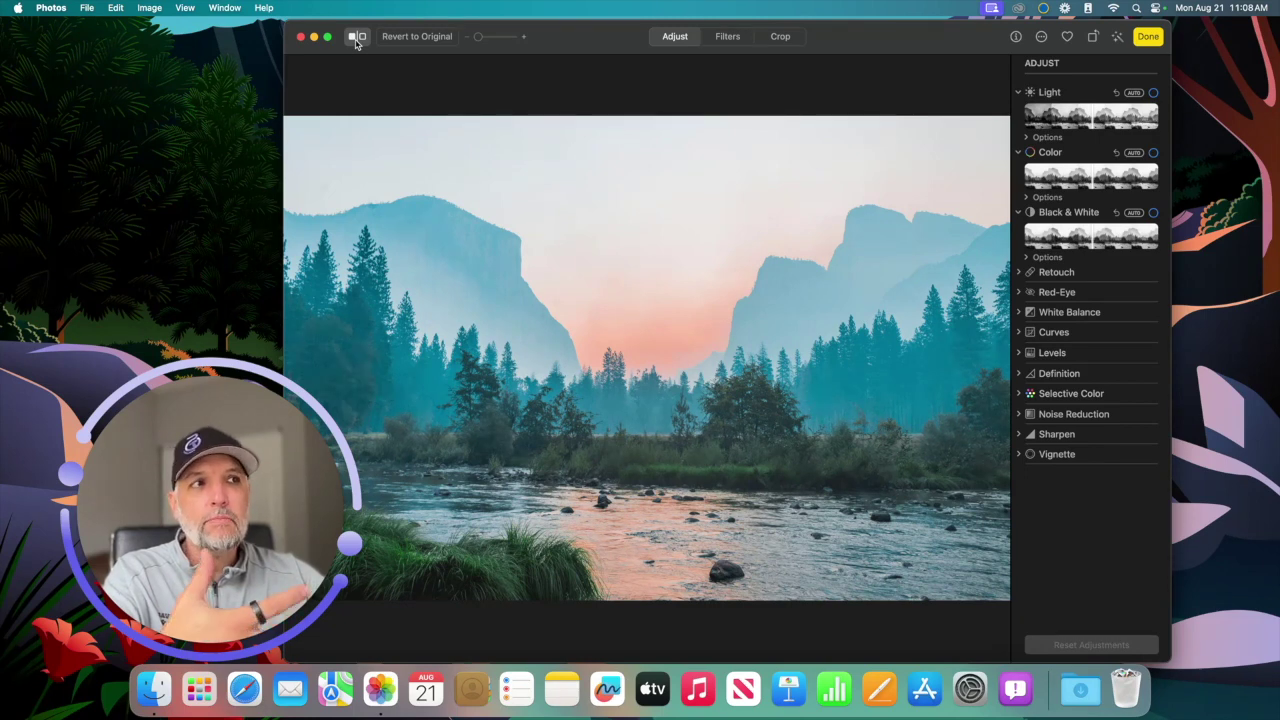
left_click(356, 42)
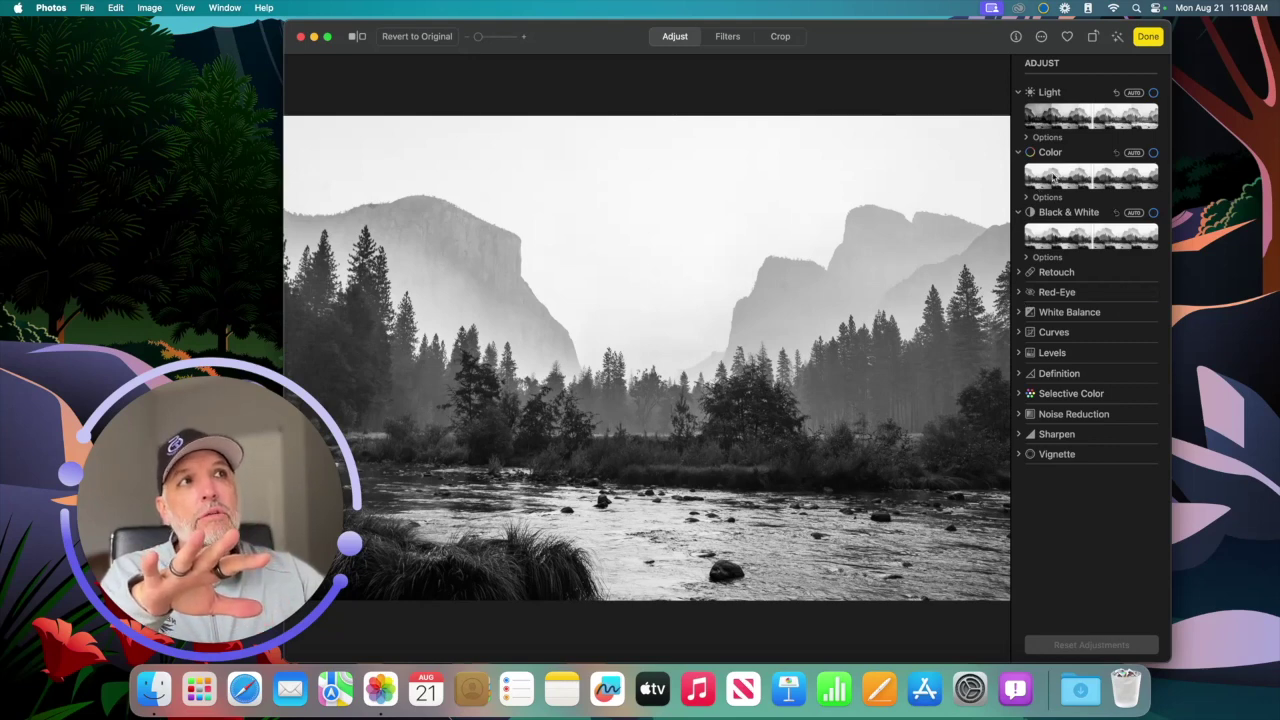
Enable Color and Black & White; set Selective Color blue to Hue -15.82, Saturation 47.62, Luminance -40.67.
left_click(1085, 178)
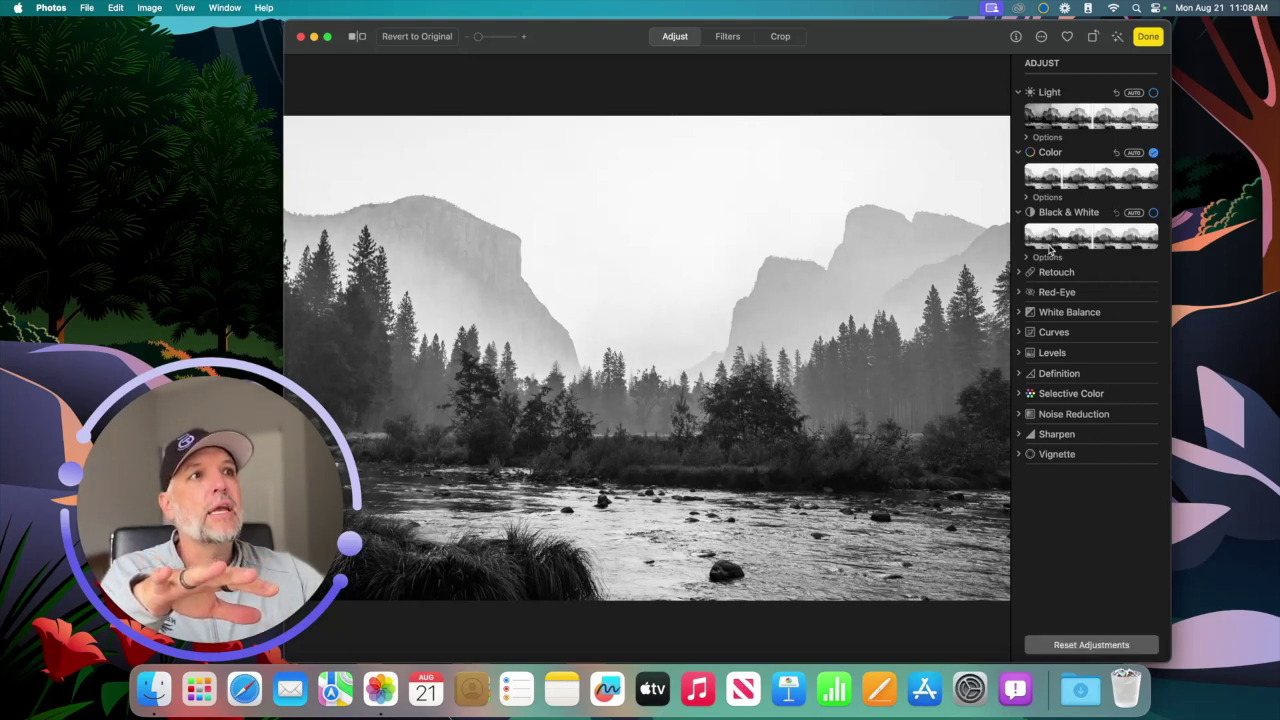
left_click(1018, 292)
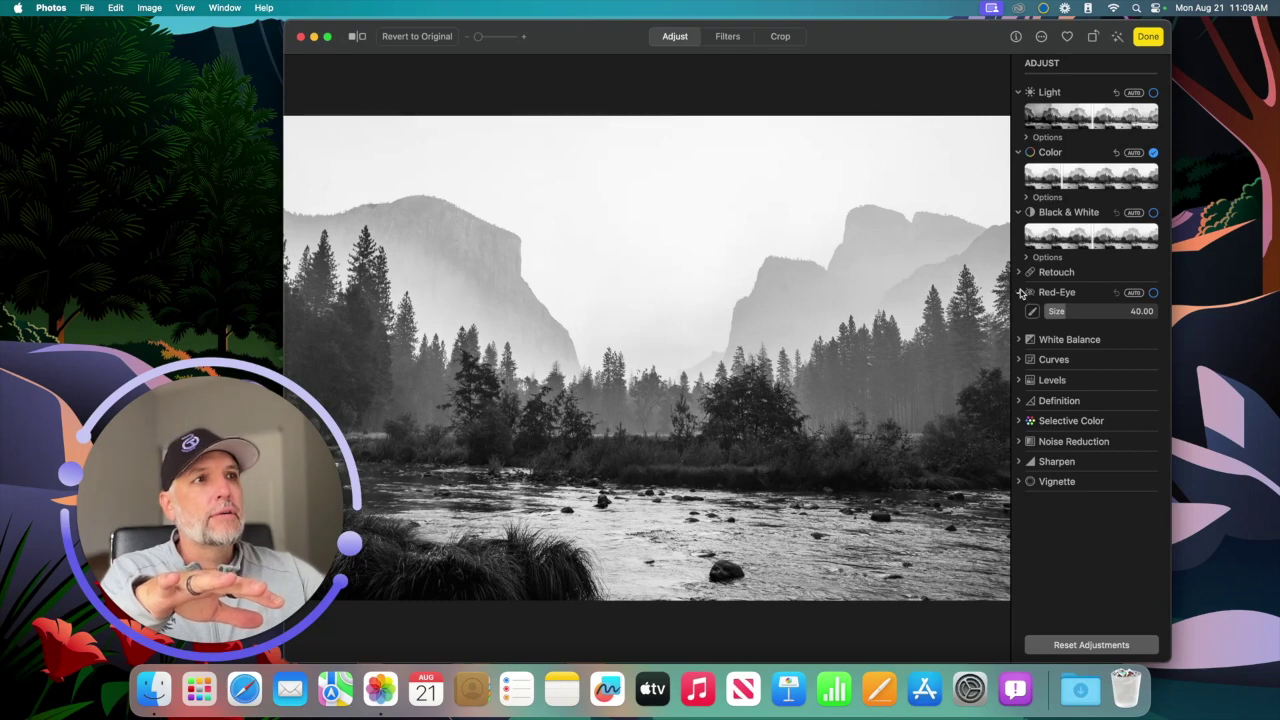
left_click(1018, 292)
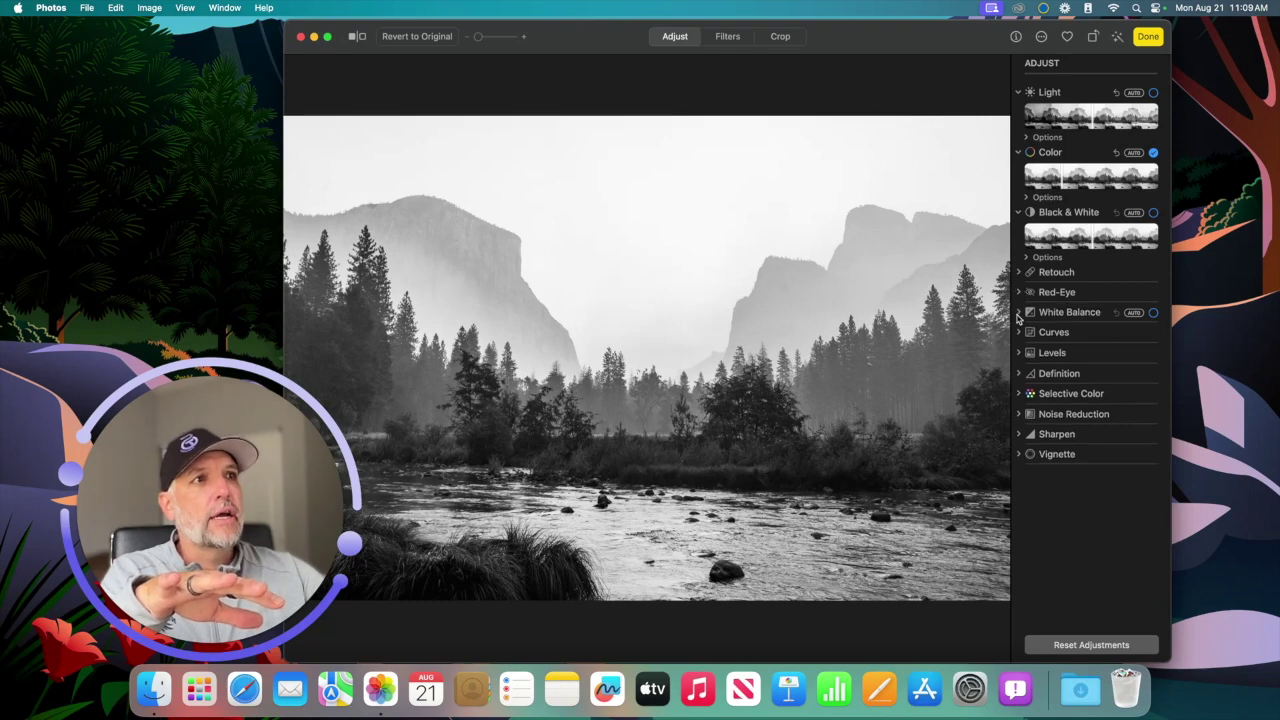
left_click(1020, 394)
left_click(1130, 412)
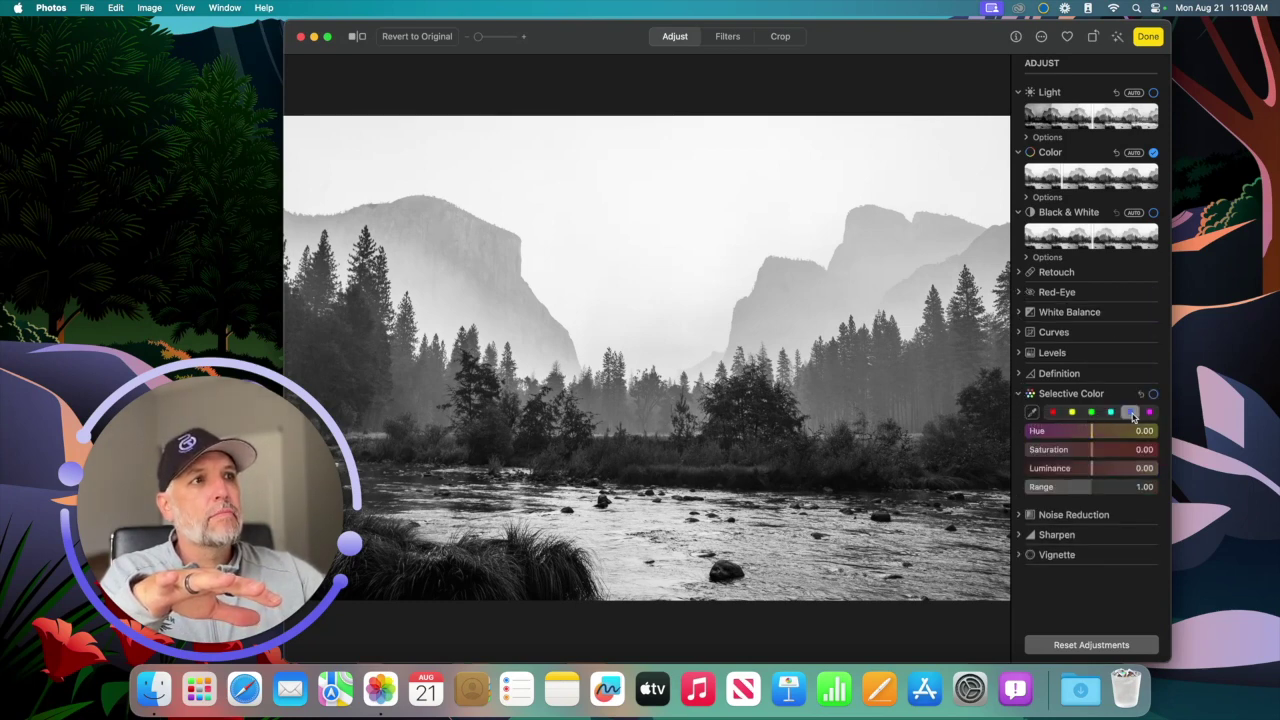
left_click_drag(1097, 433, 1138, 489)
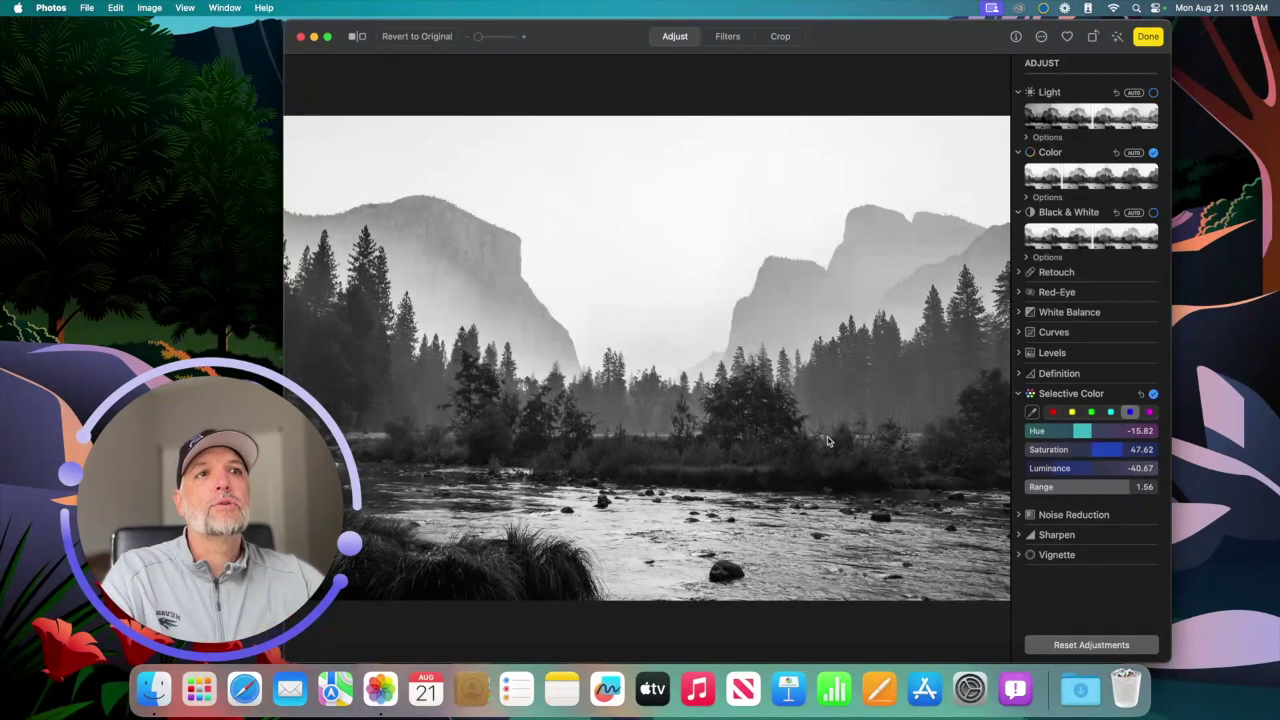
left_click(1084, 246)
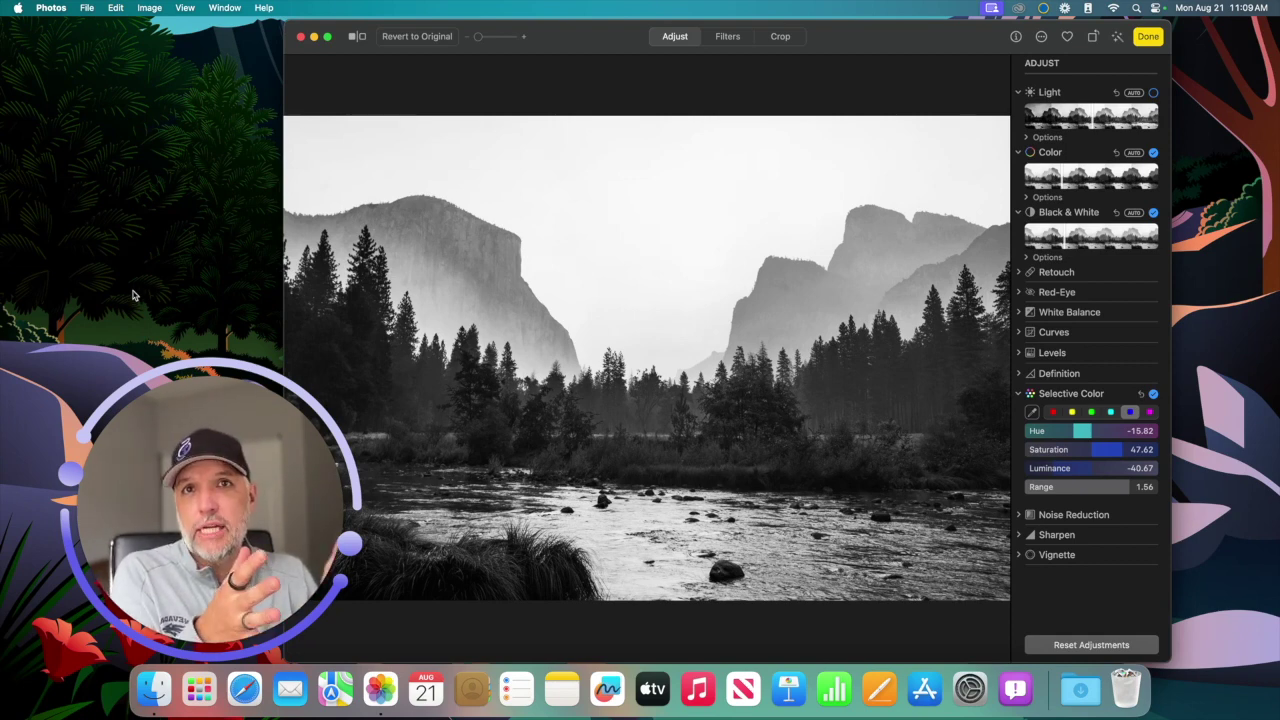
Copy the Noir copy's edits with Image > Copy Edits and exit edit mode.
left_click(149, 8)
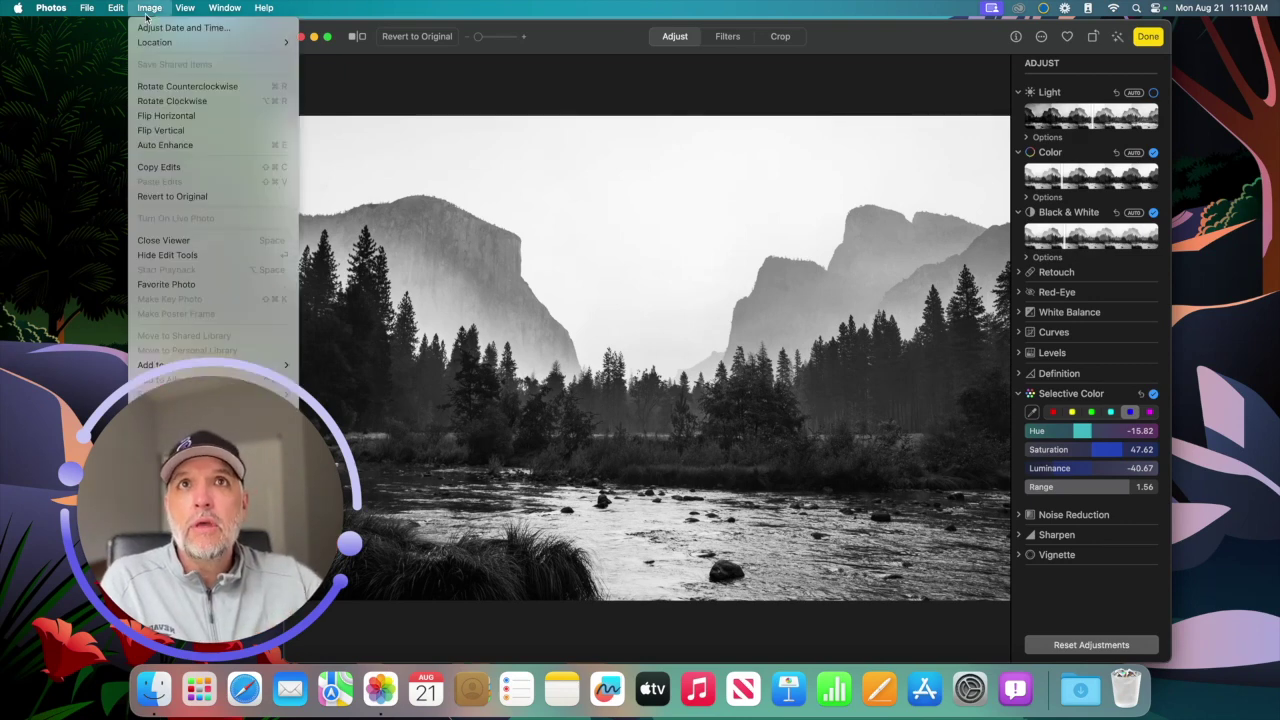
key("Escape")
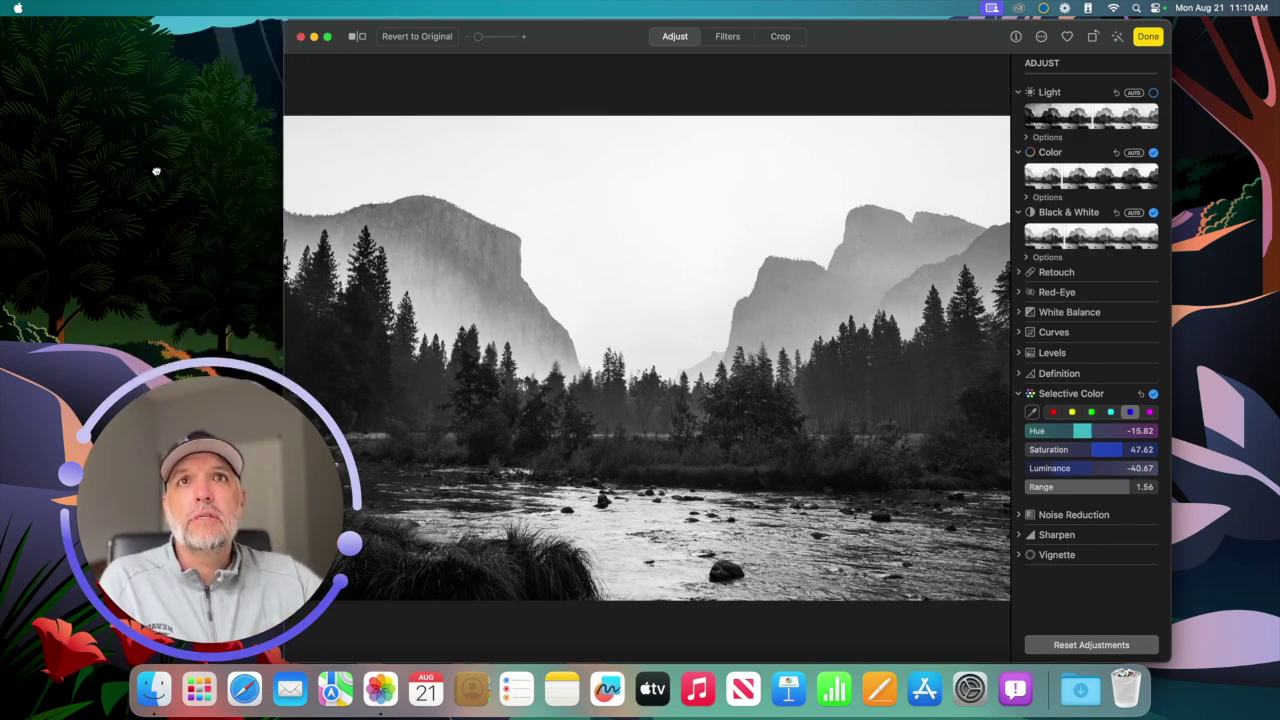
left_click(153, 7)
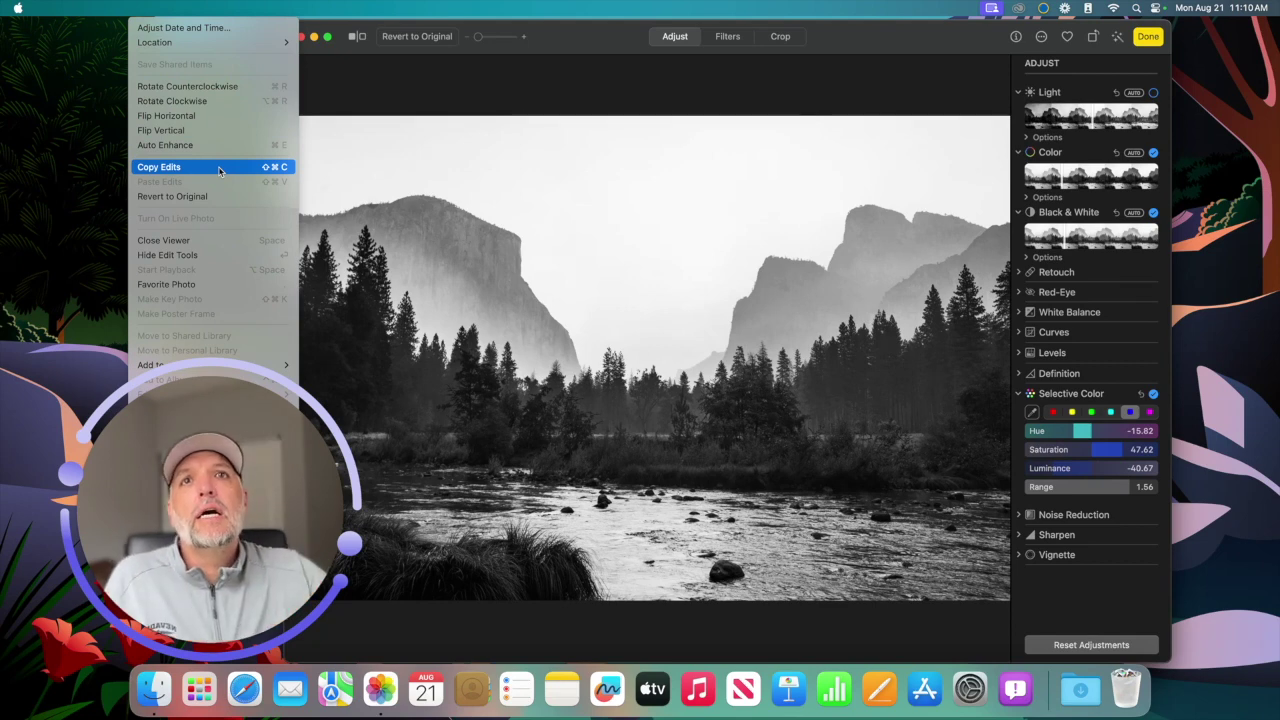
key("Escape")
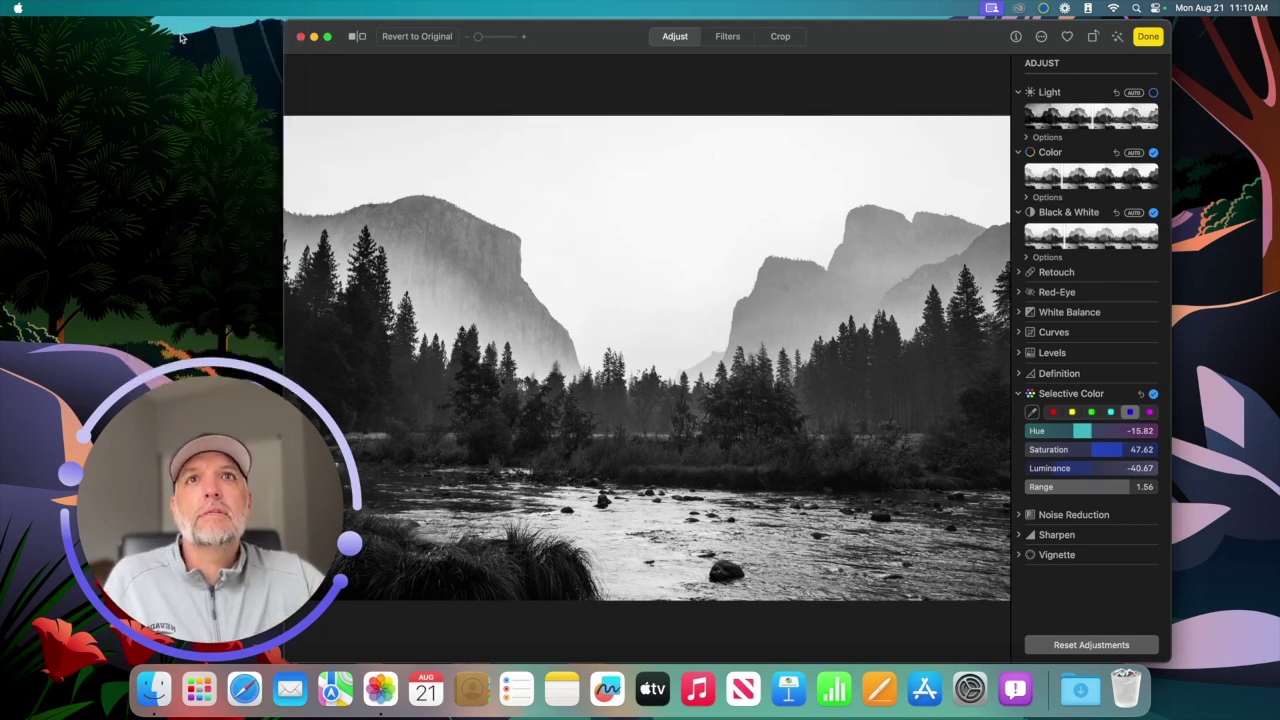
left_click(150, 9)
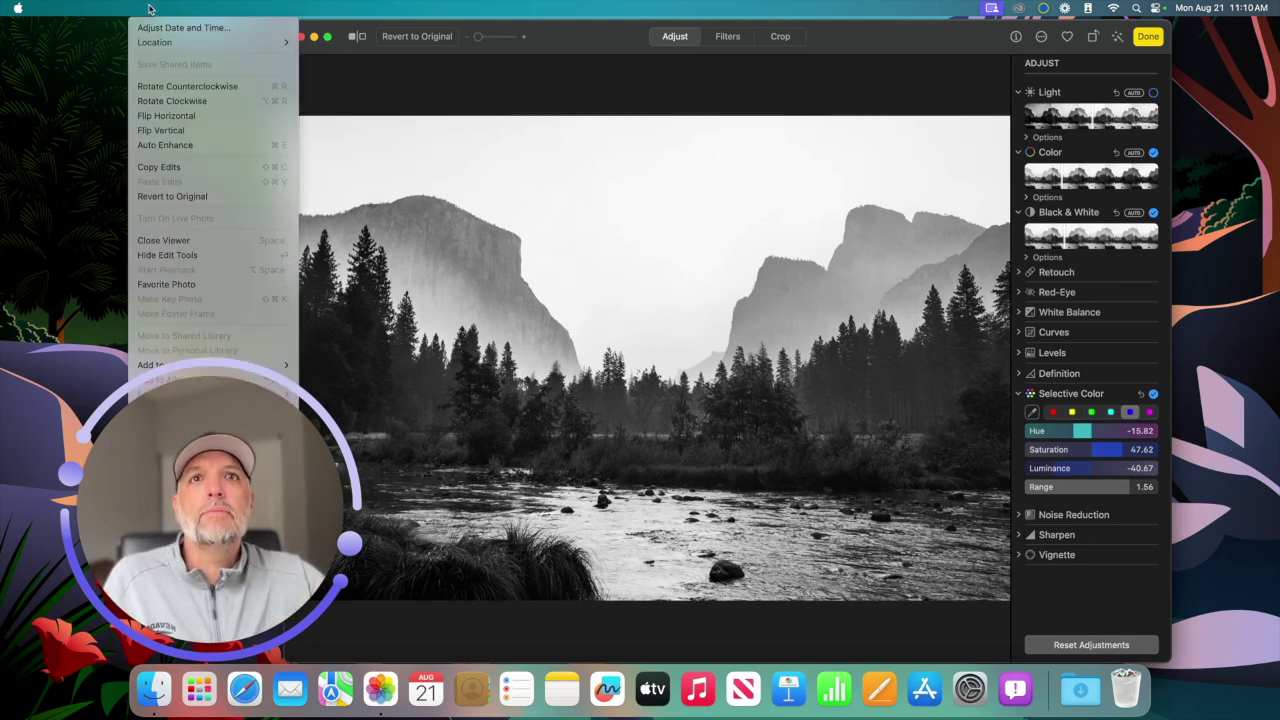
left_click(198, 176)
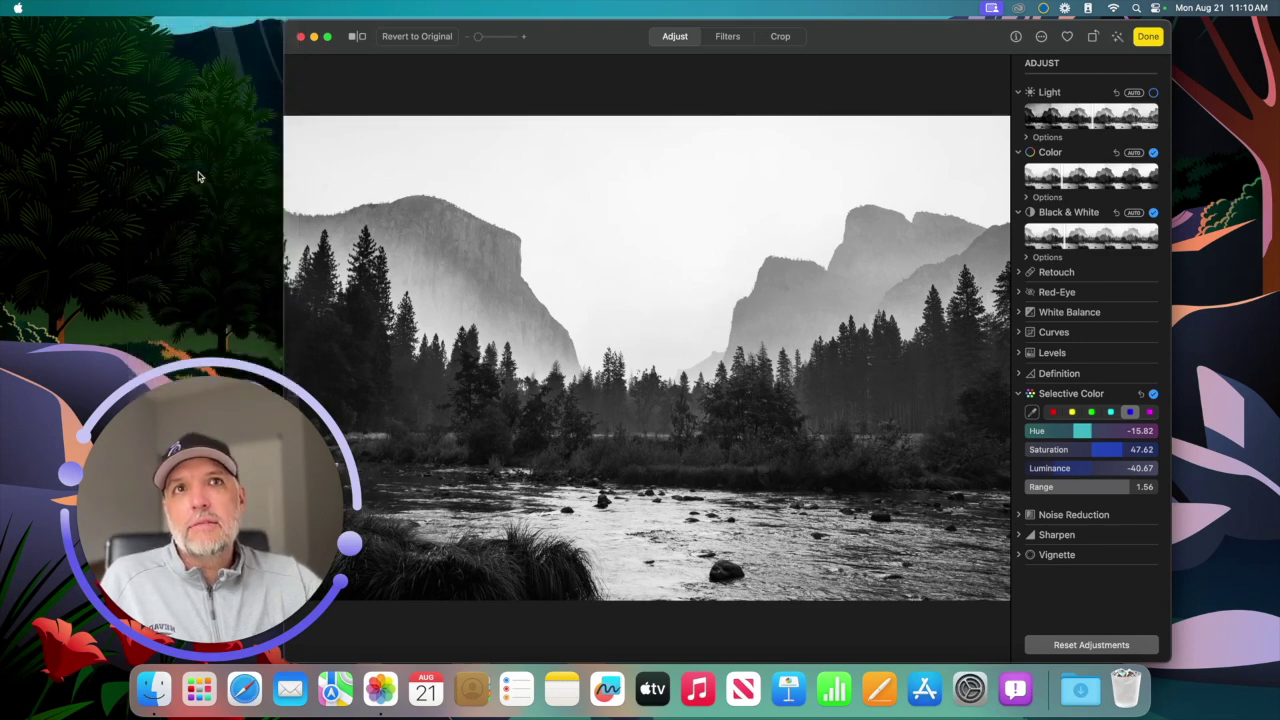
left_click(198, 301)
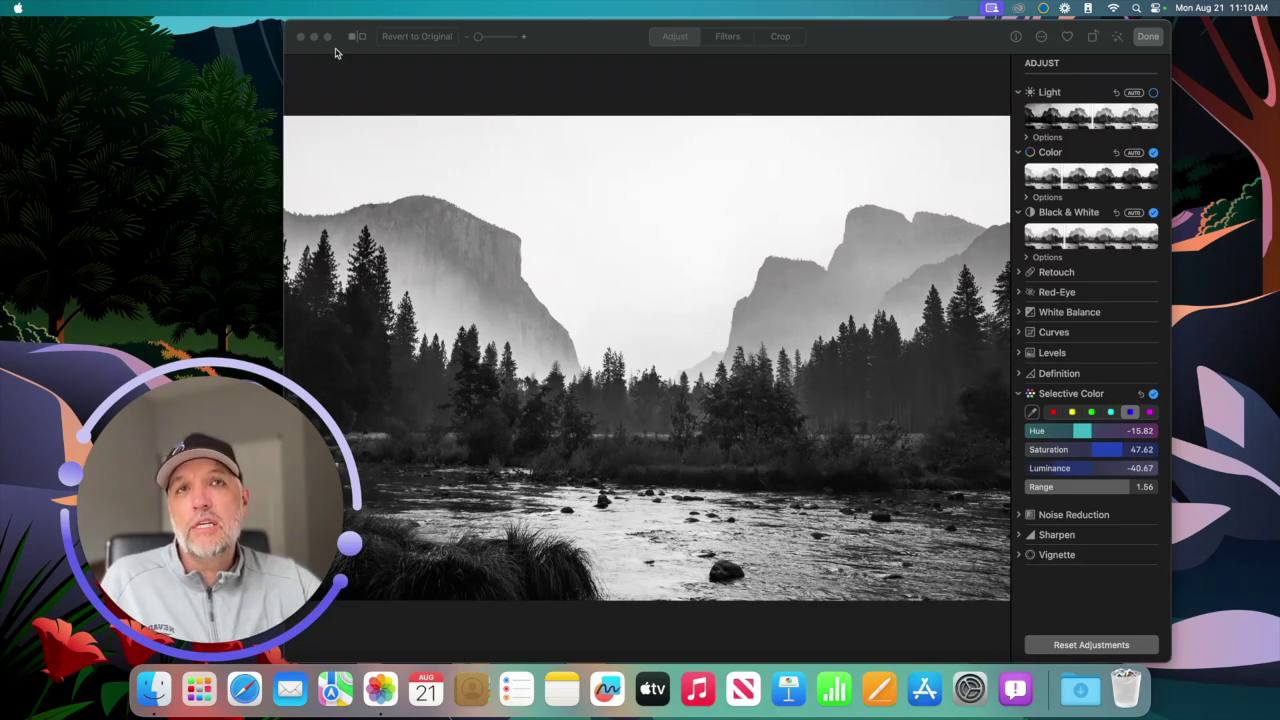
left_click(150, 8)
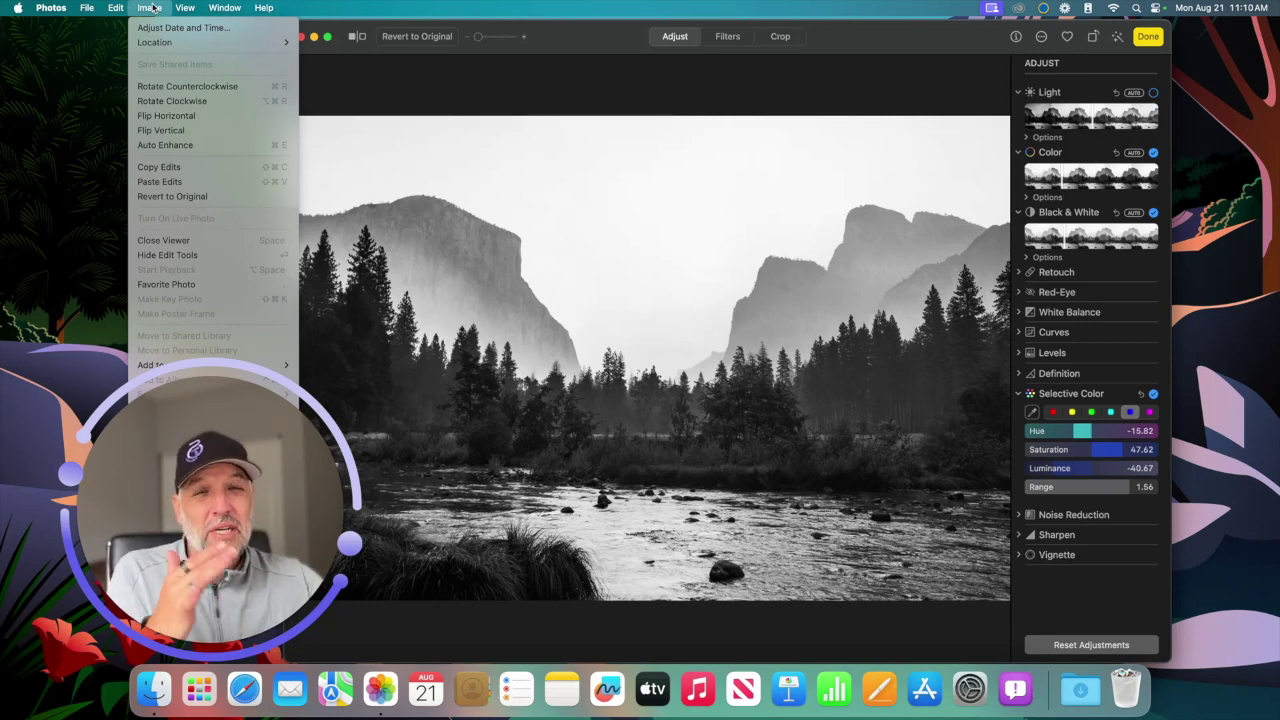
left_click(199, 167)
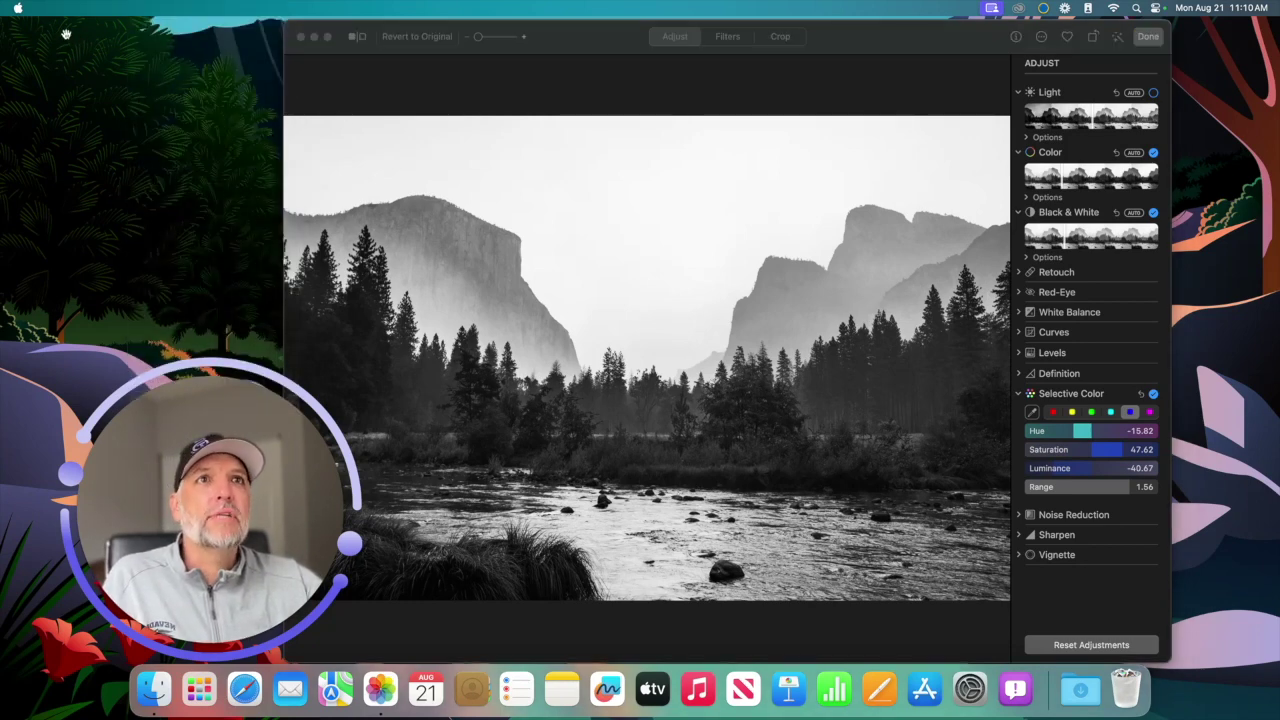
left_click(583, 57)
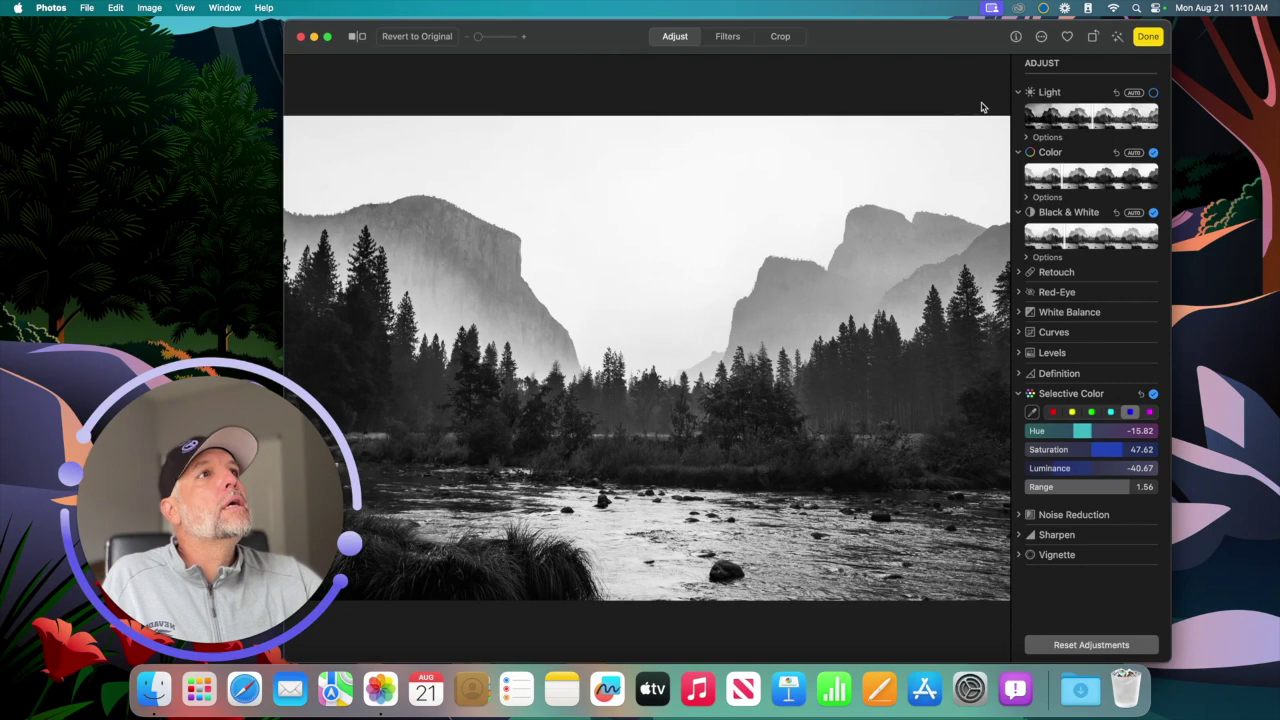
left_click(1149, 40)
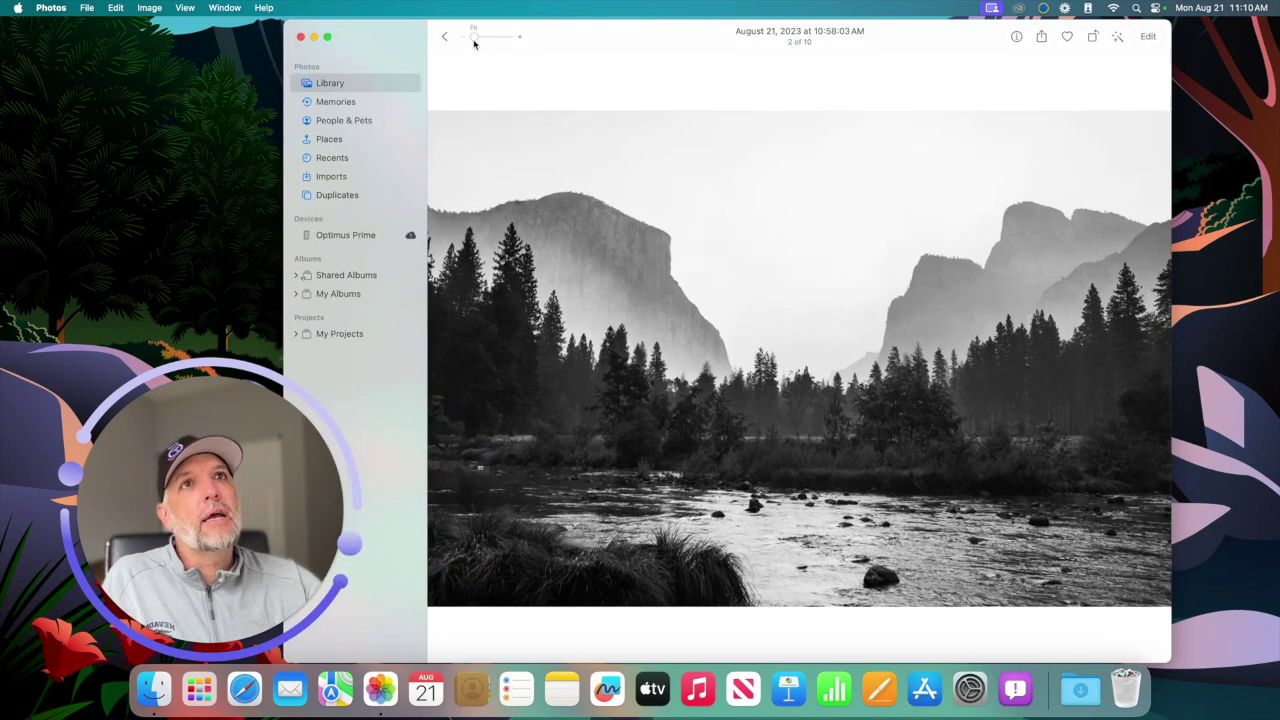
Return to the Library grid, open the lake-and-cabin photo (4 of 10) and enter editing.
left_click(444, 37)
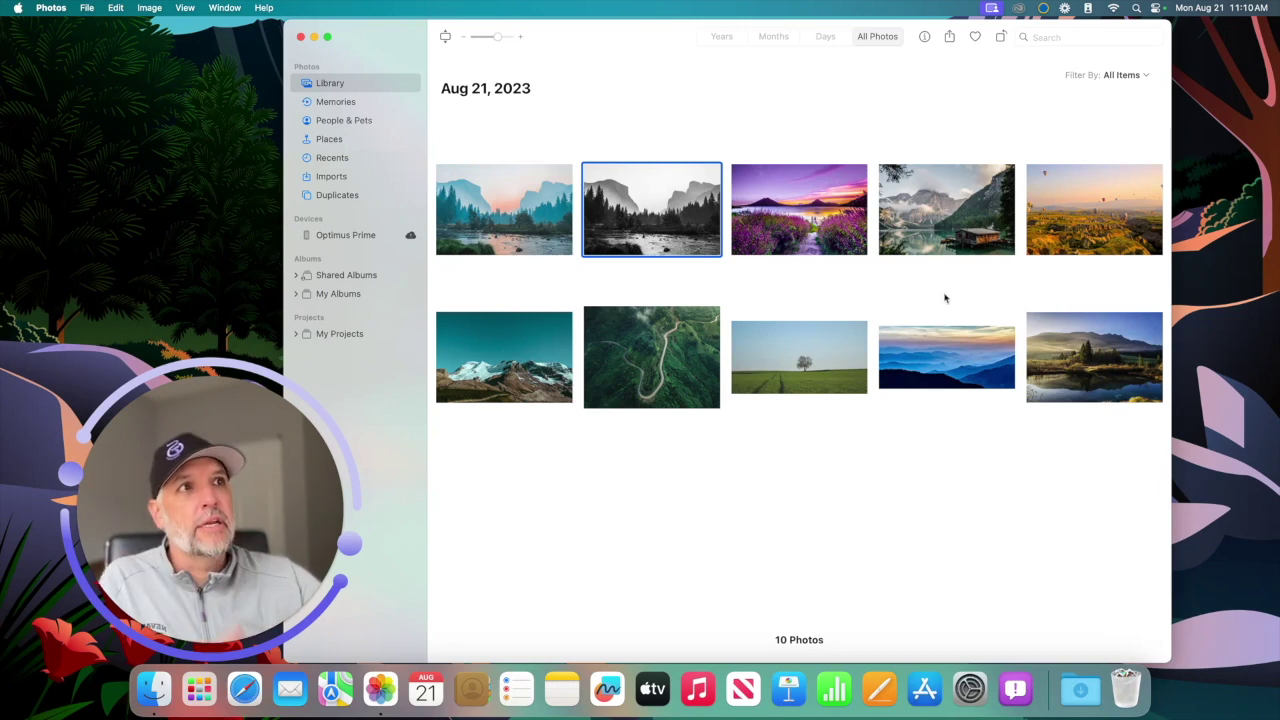
double_click(941, 241)
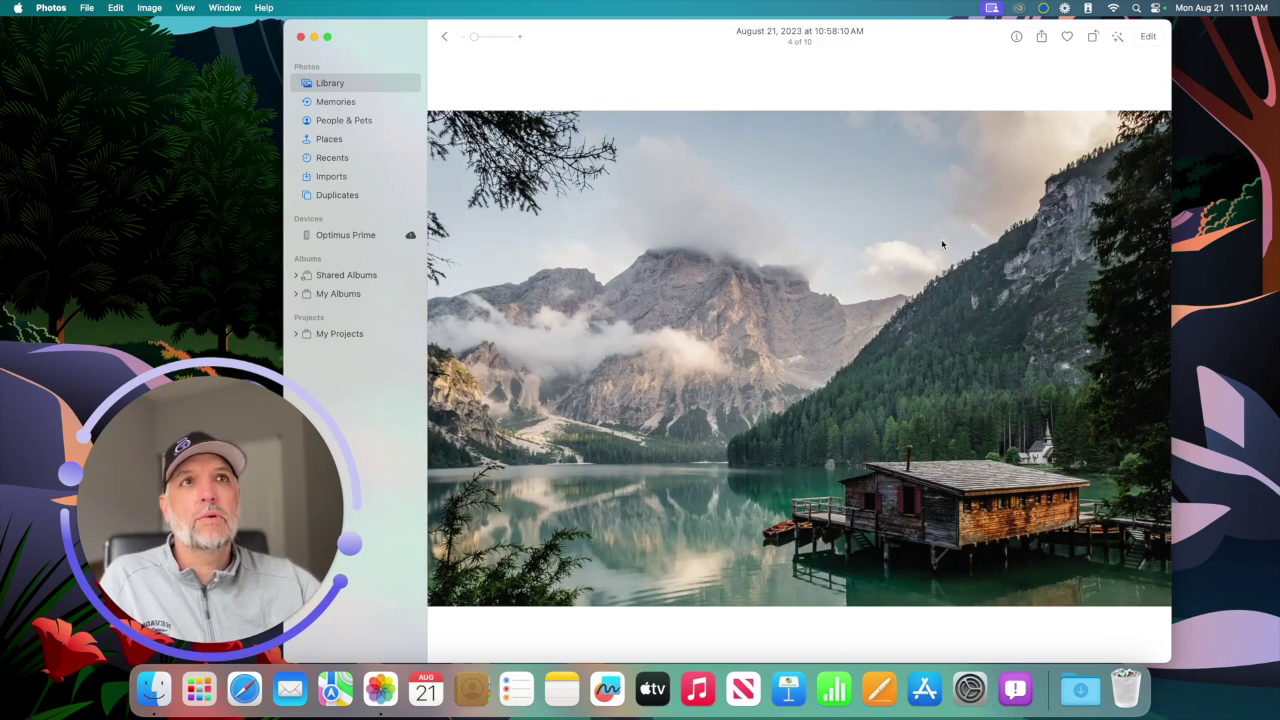
left_click(111, 94)
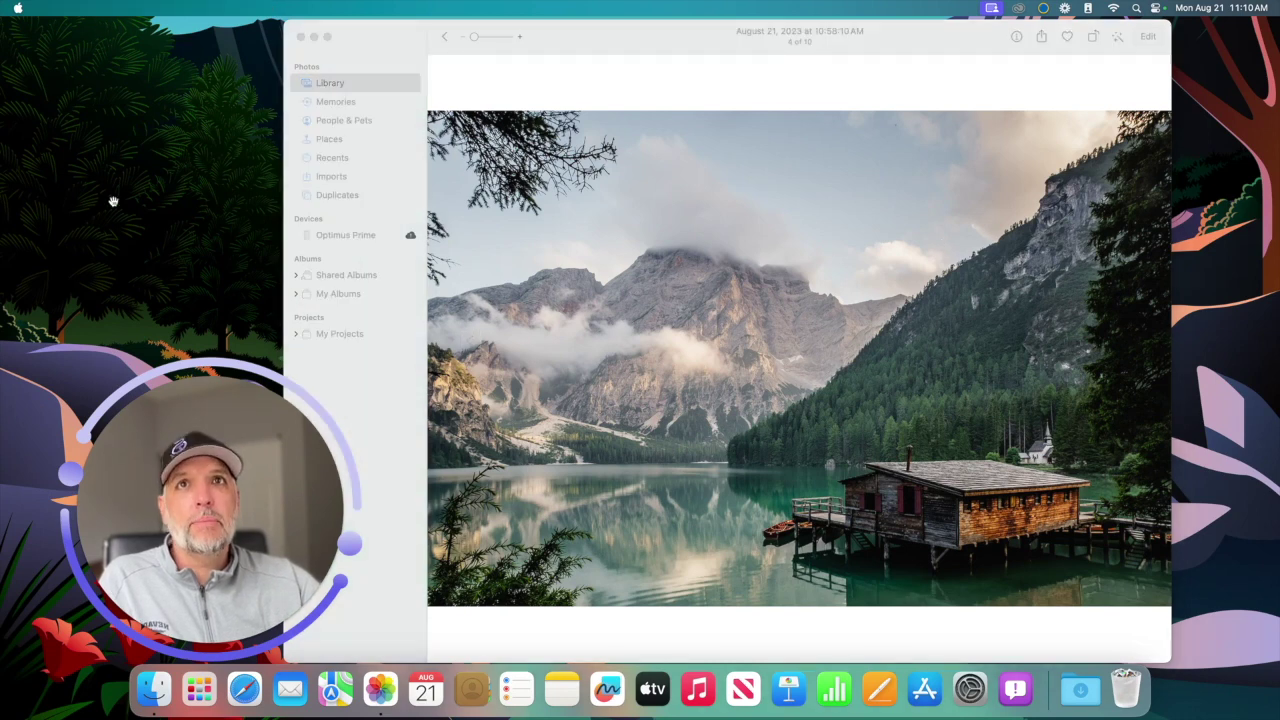
left_click(900, 115)
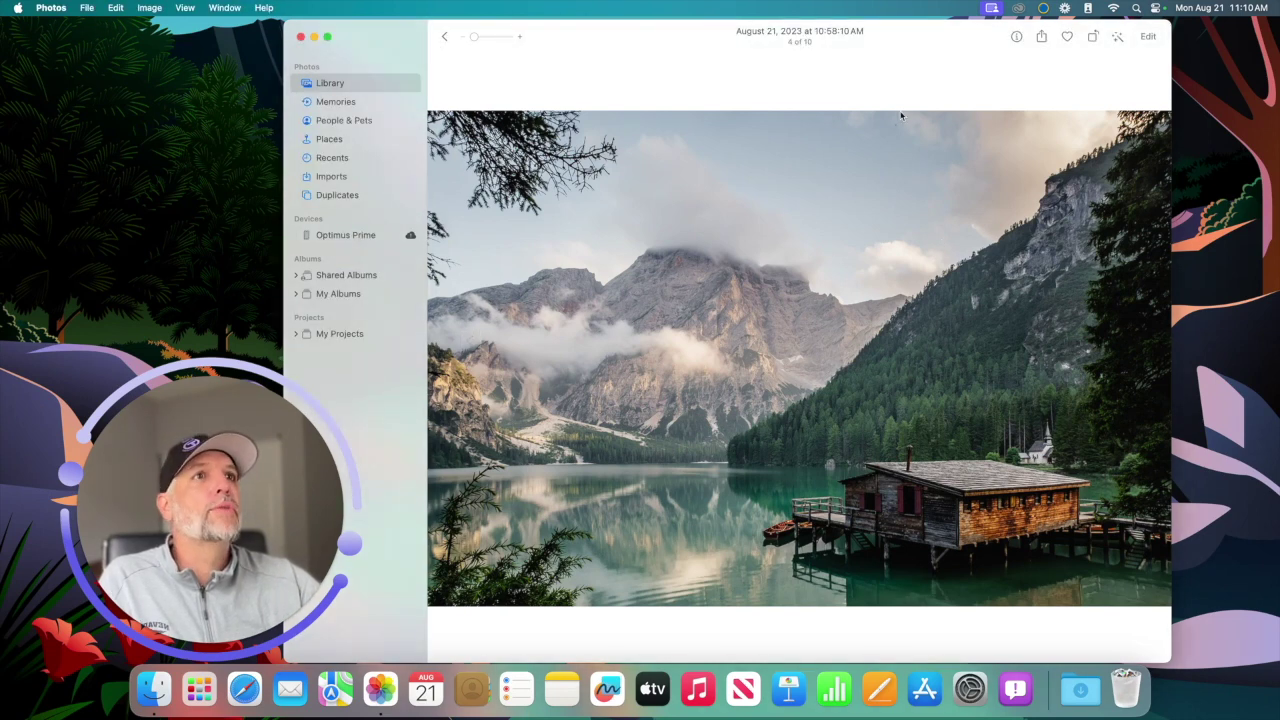
left_click(1148, 36)
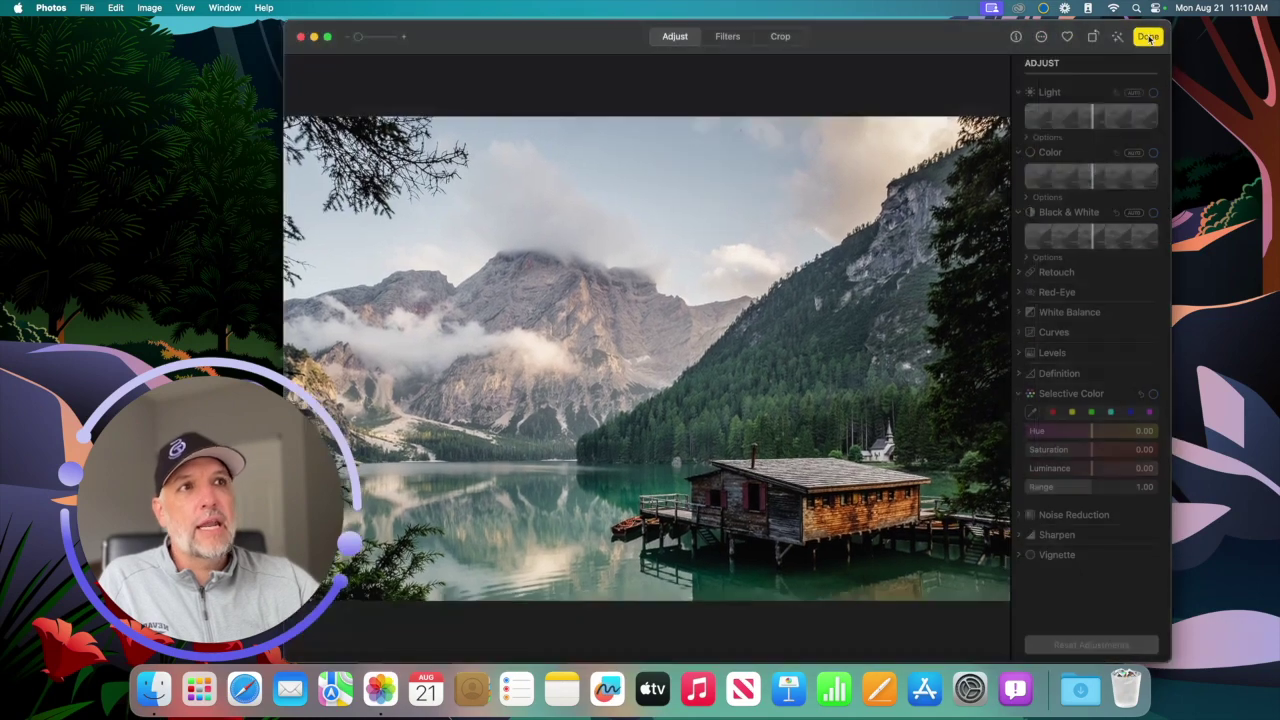
Paste the copied black-and-white edits onto the boathouse photo, compare with the original using M, and finish editing.
left_click(152, 7)
left_click(186, 182)
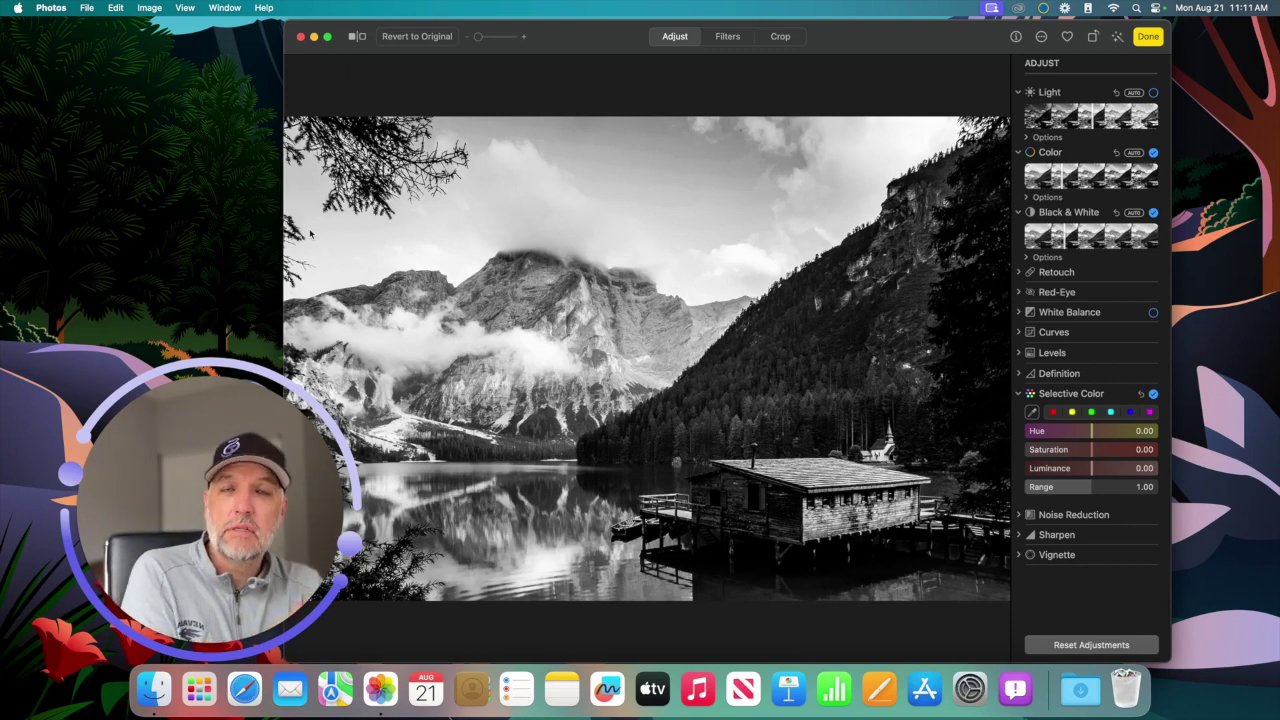
key("m")
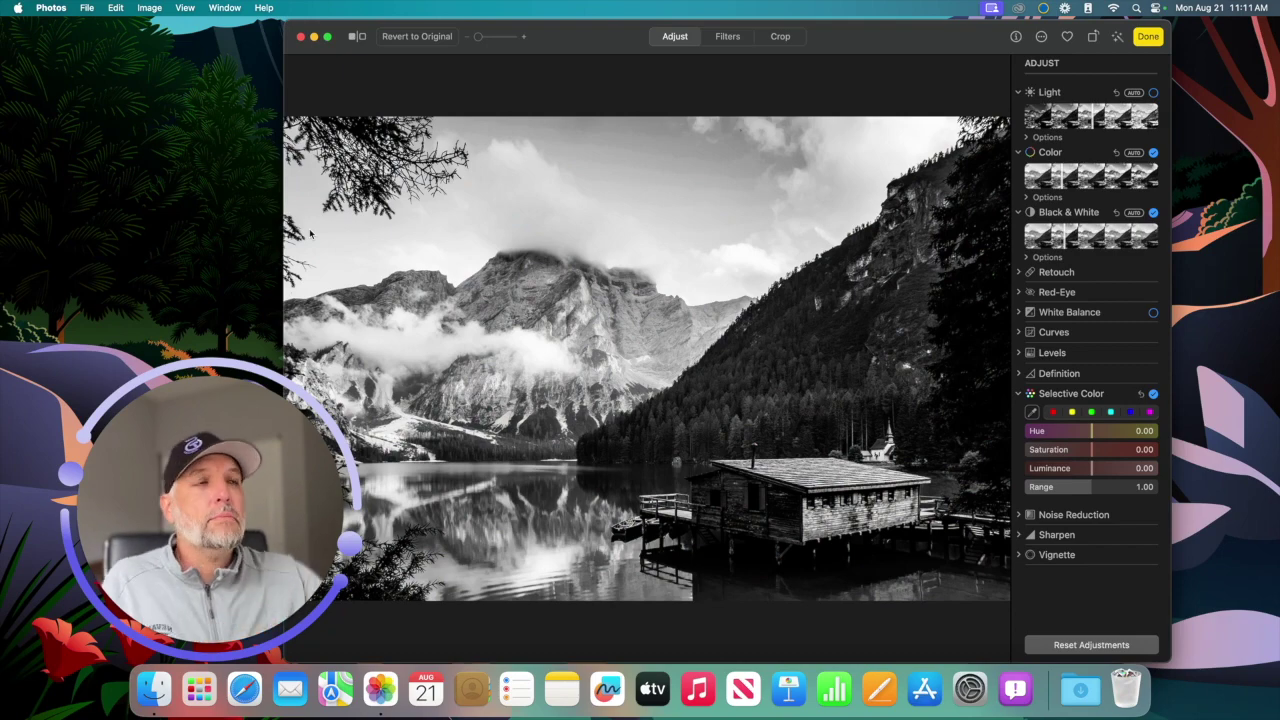
left_click(1148, 40)
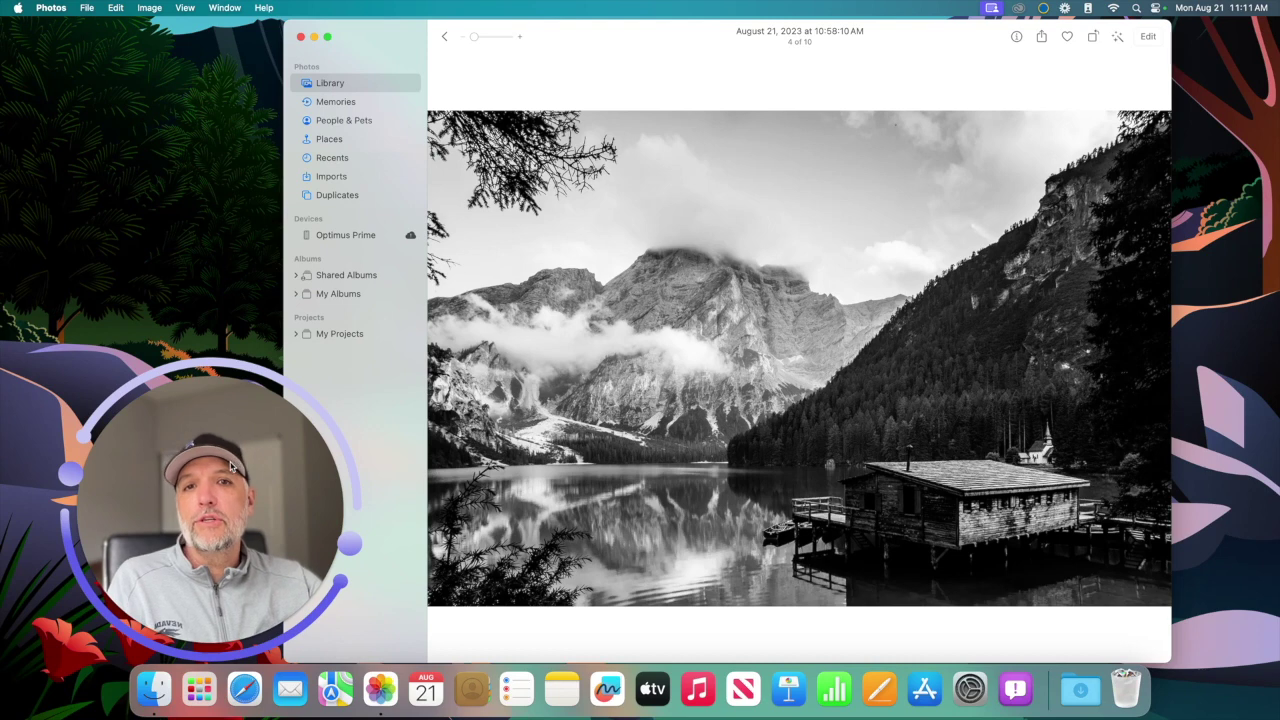
Re-enter editing on the boathouse photo and use Revert to Original to clear all adjustments.
left_click(200, 195)
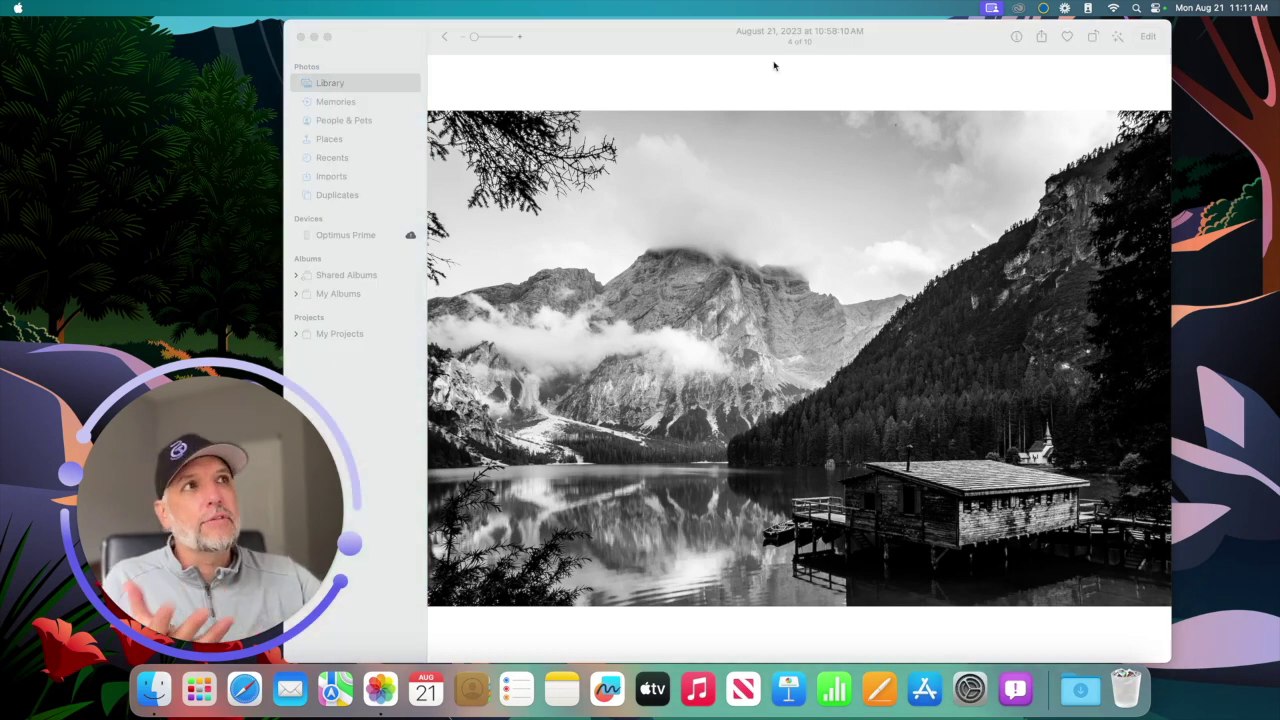
left_click(1144, 37)
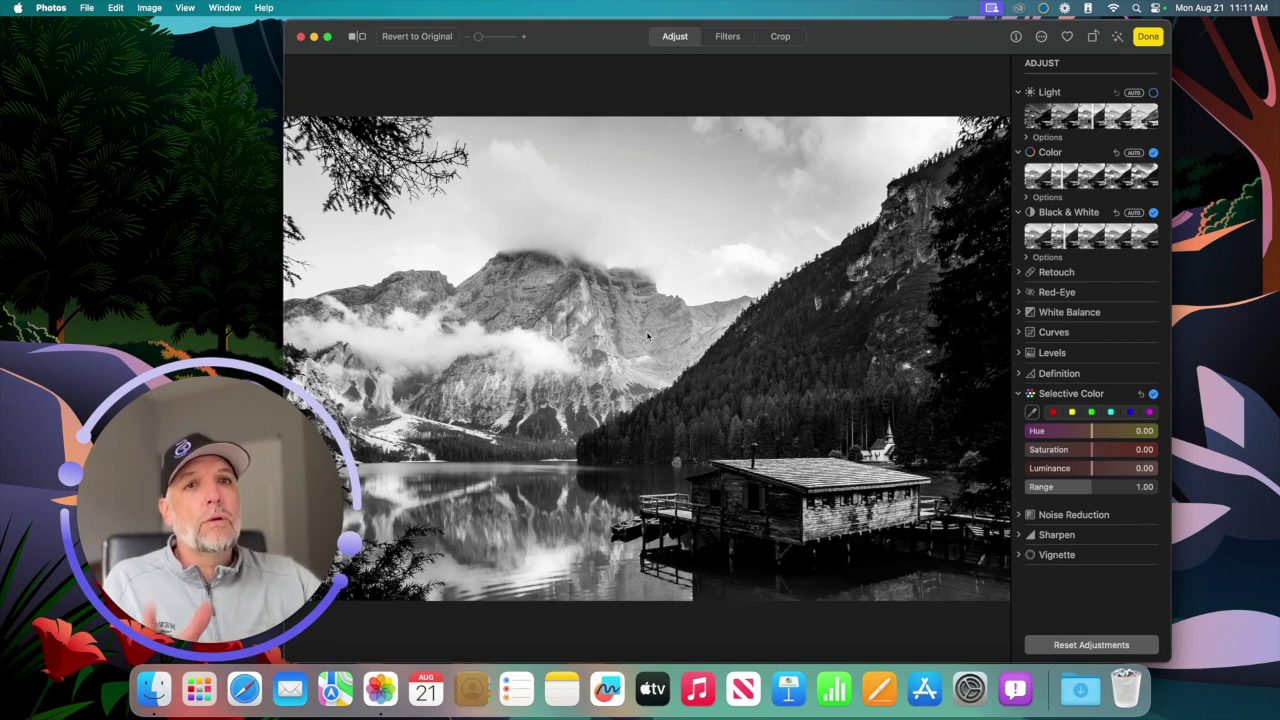
left_click(417, 37)
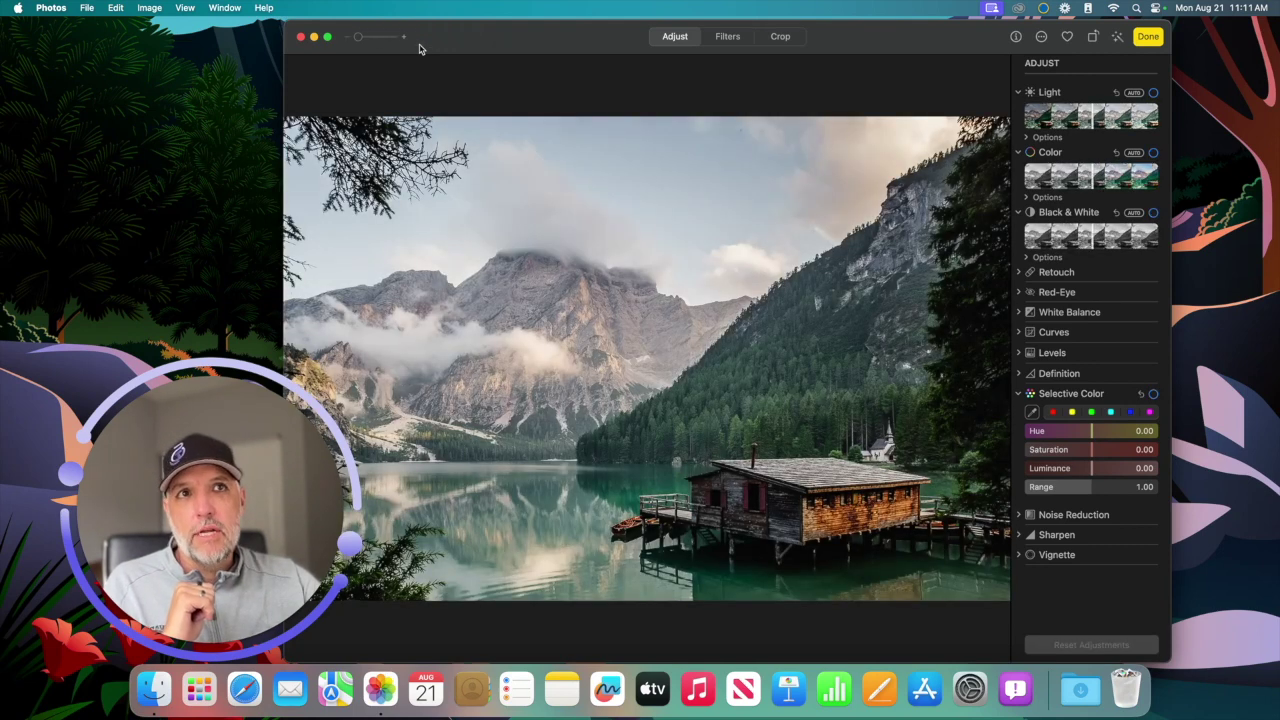
Apply Light and Black & White, and set Selective Color Hue to -53.70 with darker Luminance.
left_click(1031, 110)
left_click(1095, 170)
left_click_drag(1050, 235, 1132, 250)
left_click_drag(1092, 431, 1034, 436)
left_click_drag(1094, 467, 1036, 487)
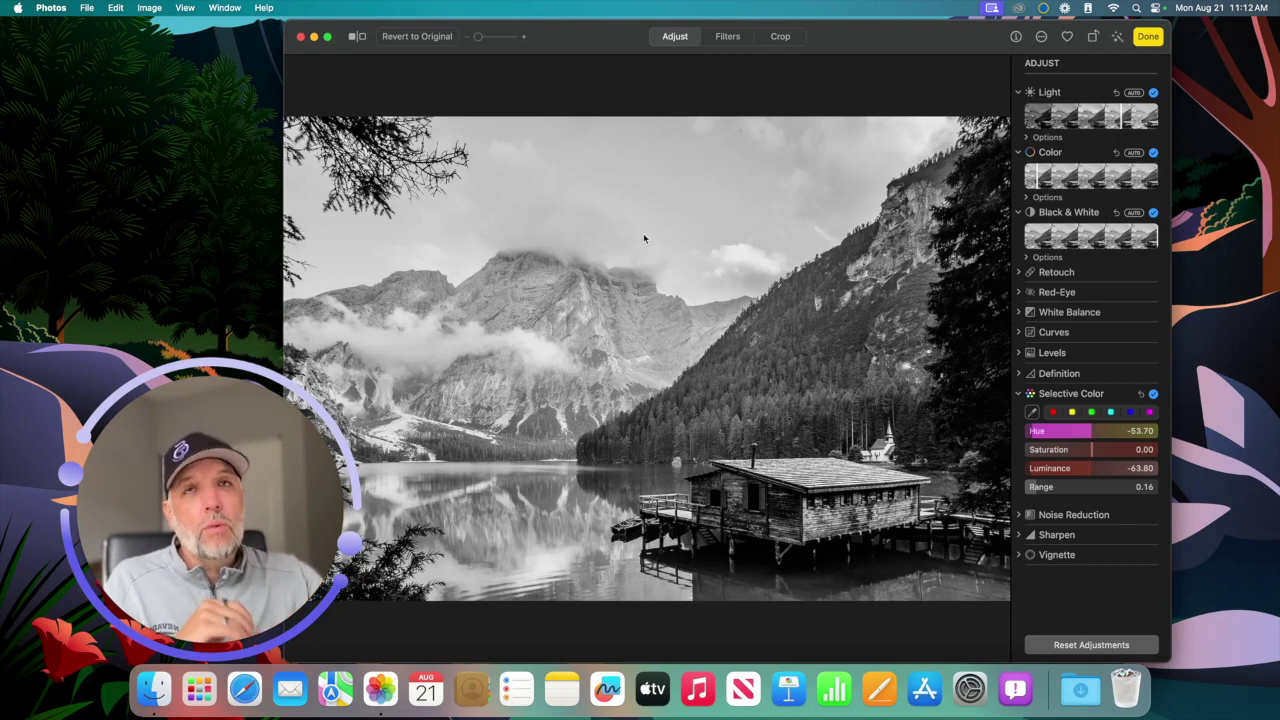
Undo a Range change, widen Selective Color Range to 0.77, then undo it back to 0.16 and 1.00.
left_click(116, 8)
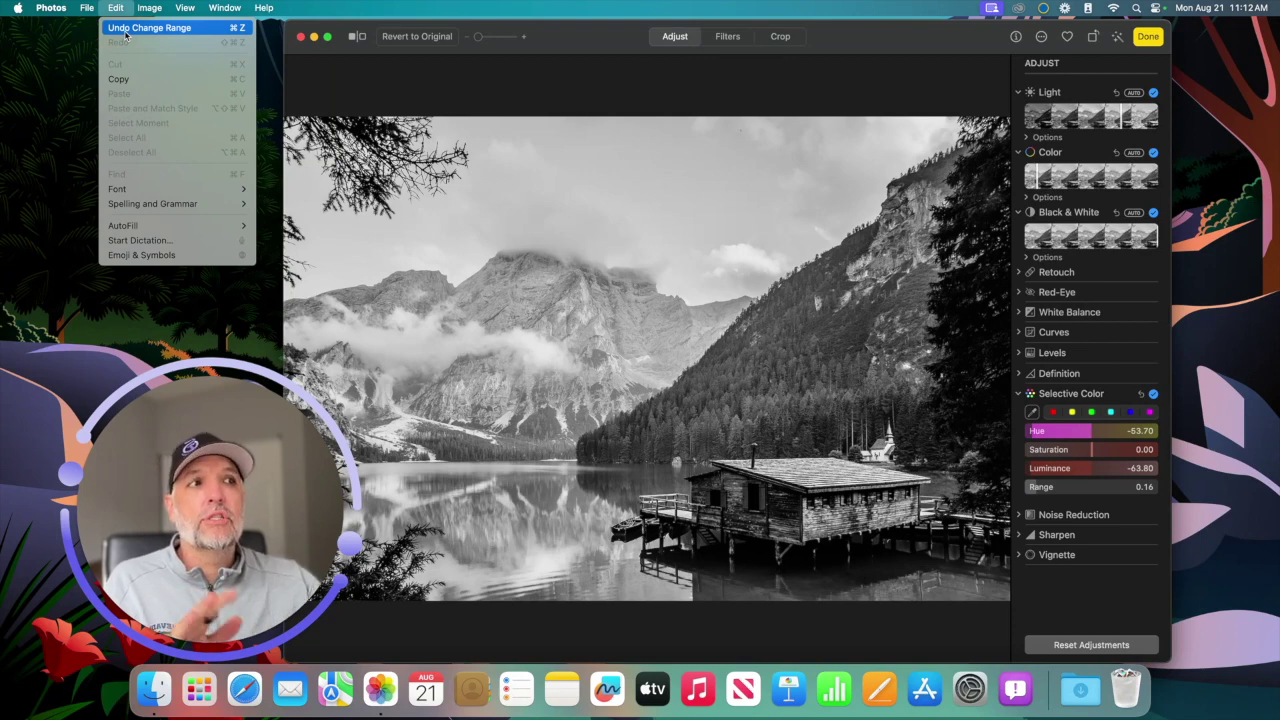
left_click(125, 28)
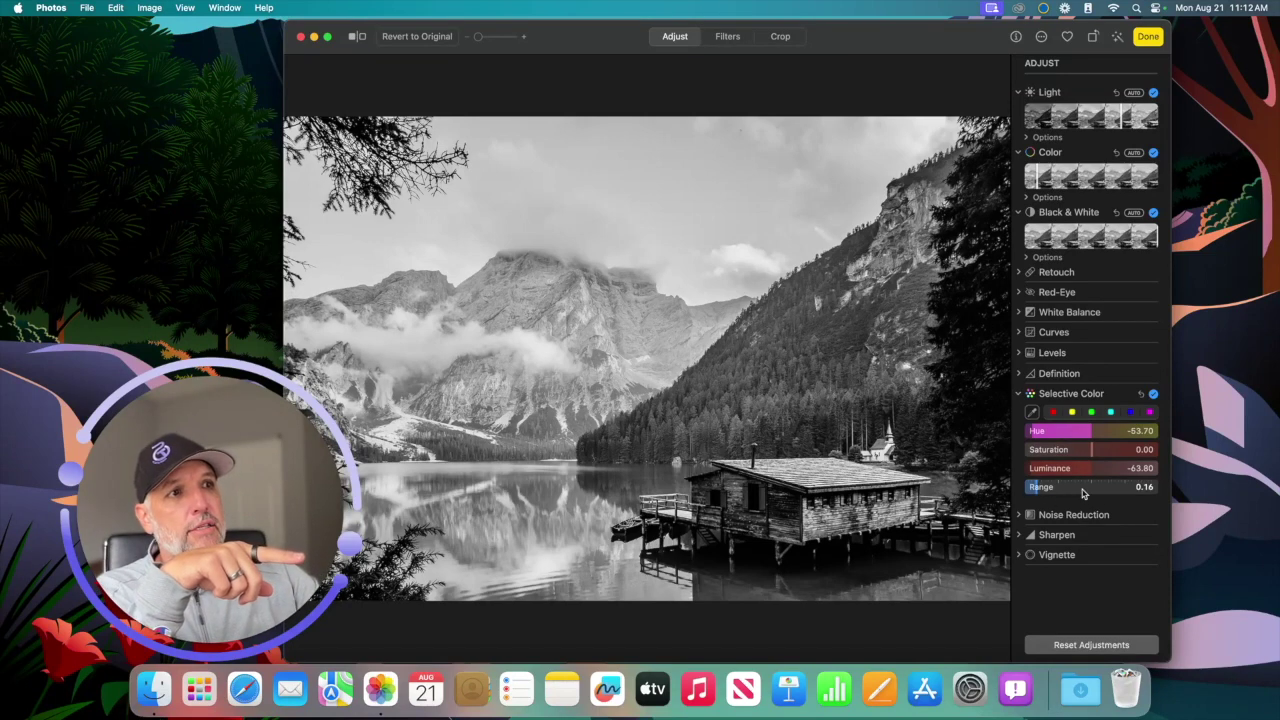
left_click_drag(1088, 490, 1126, 490)
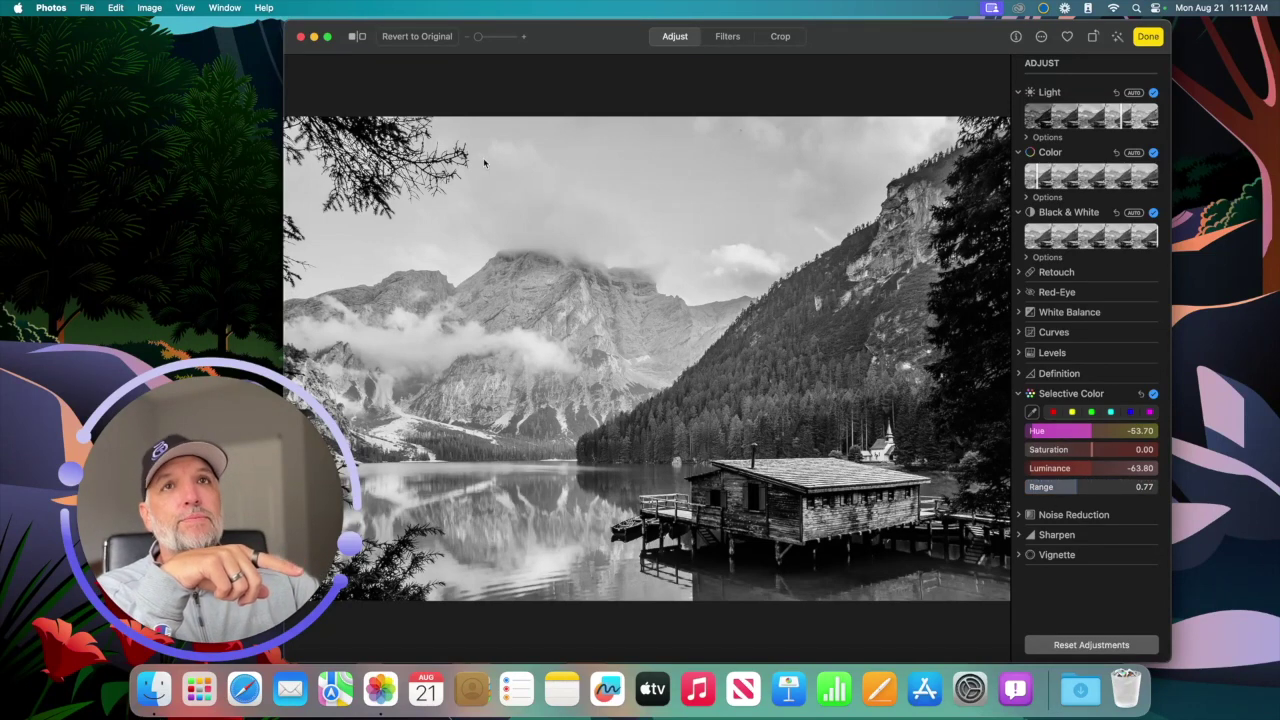
left_click(116, 8)
left_click(115, 27)
left_click(116, 8)
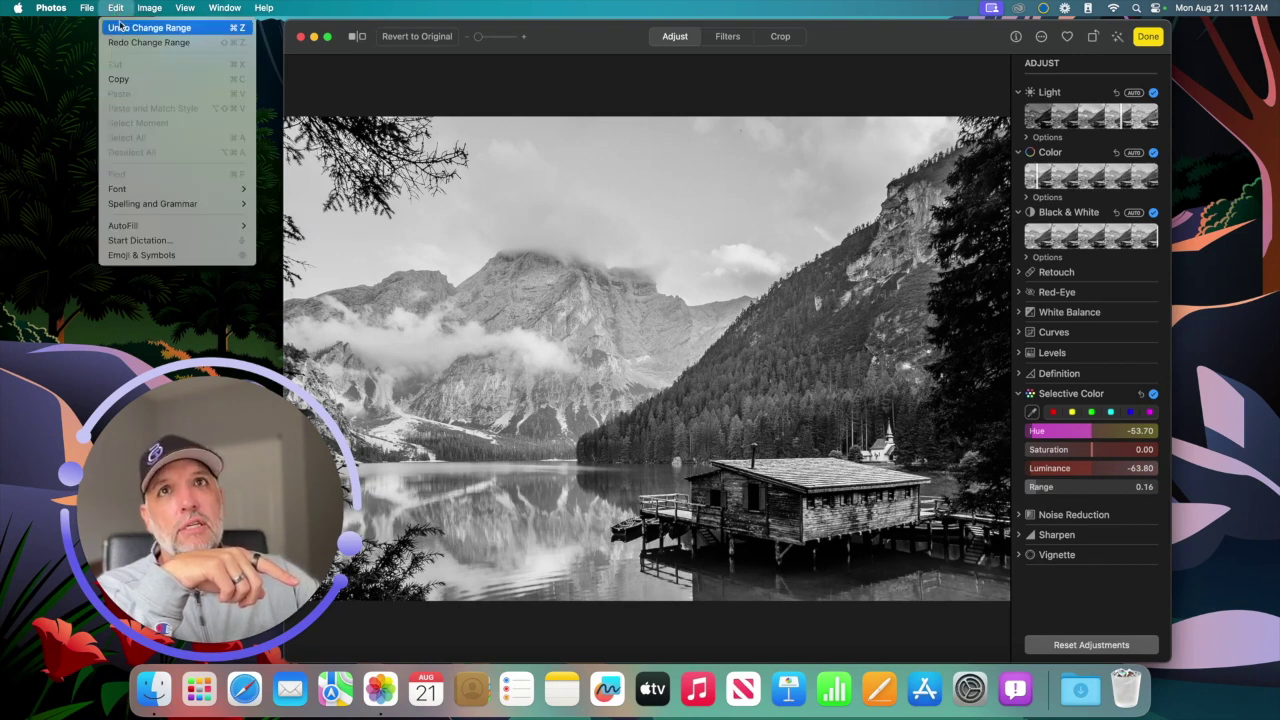
left_click(123, 28)
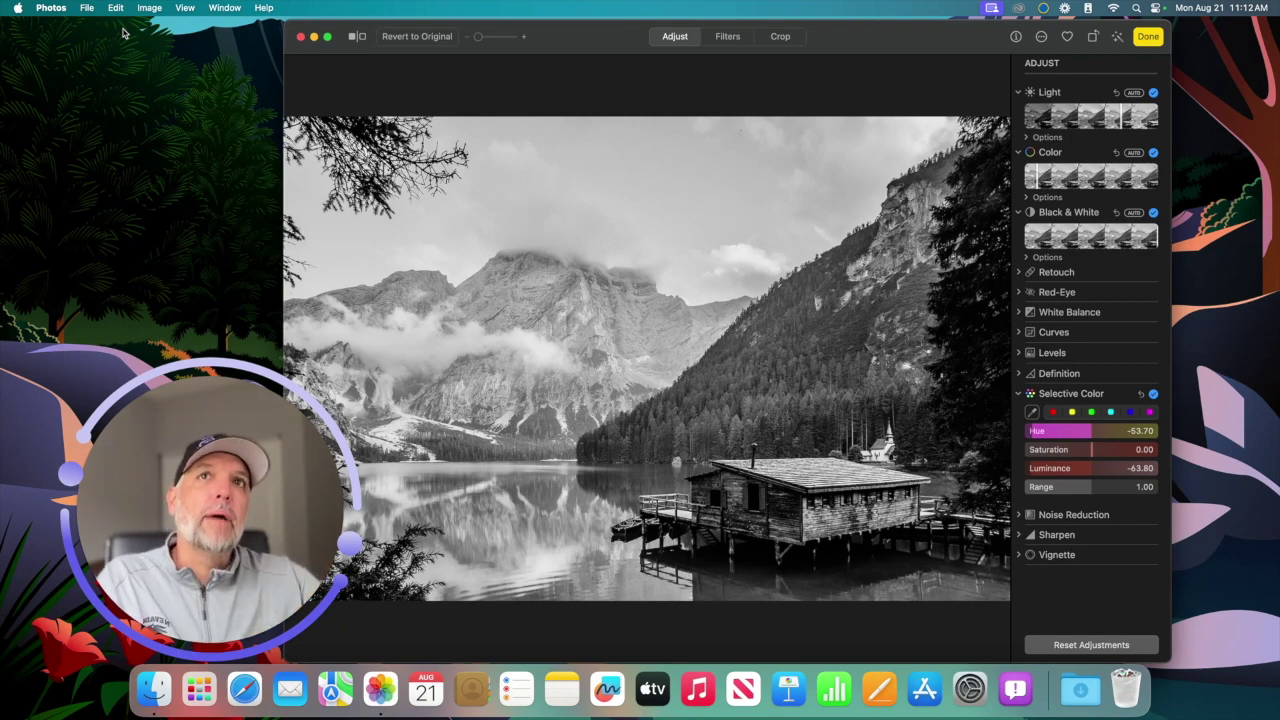
Undo the Luminance, Hue and Black & White adjustments one by one.
left_click(116, 8)
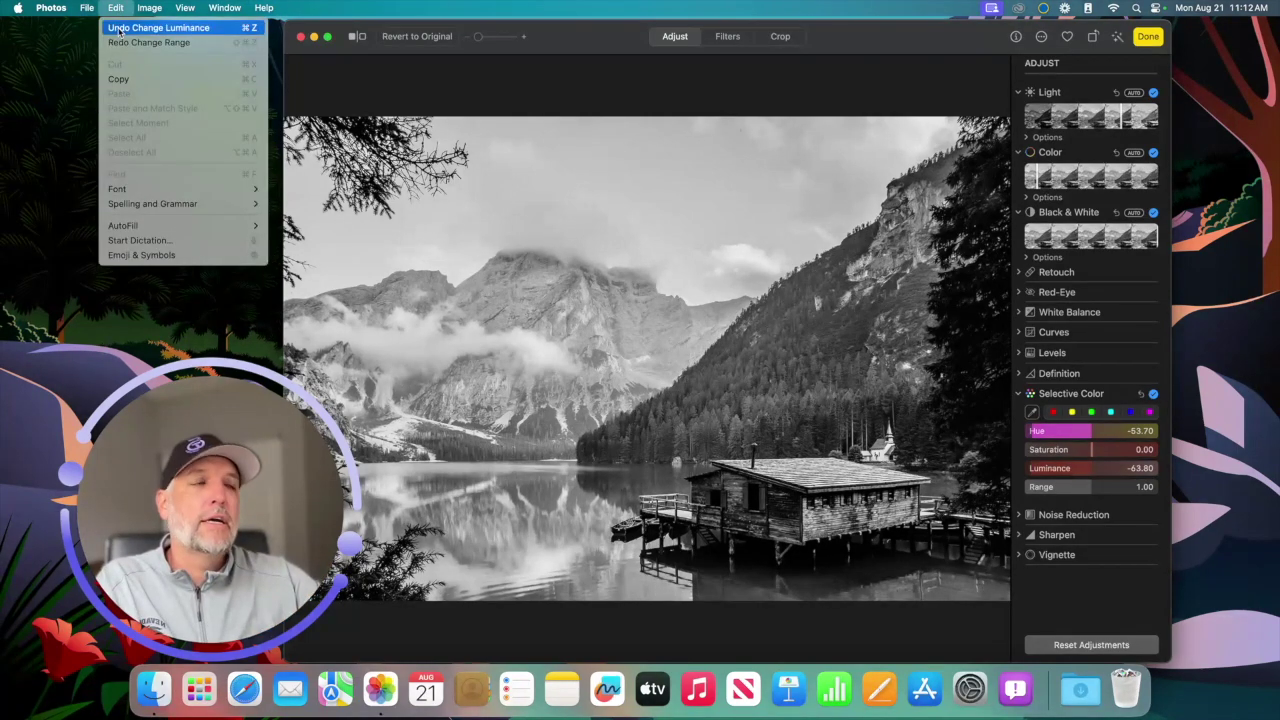
left_click(119, 28)
left_click(116, 8)
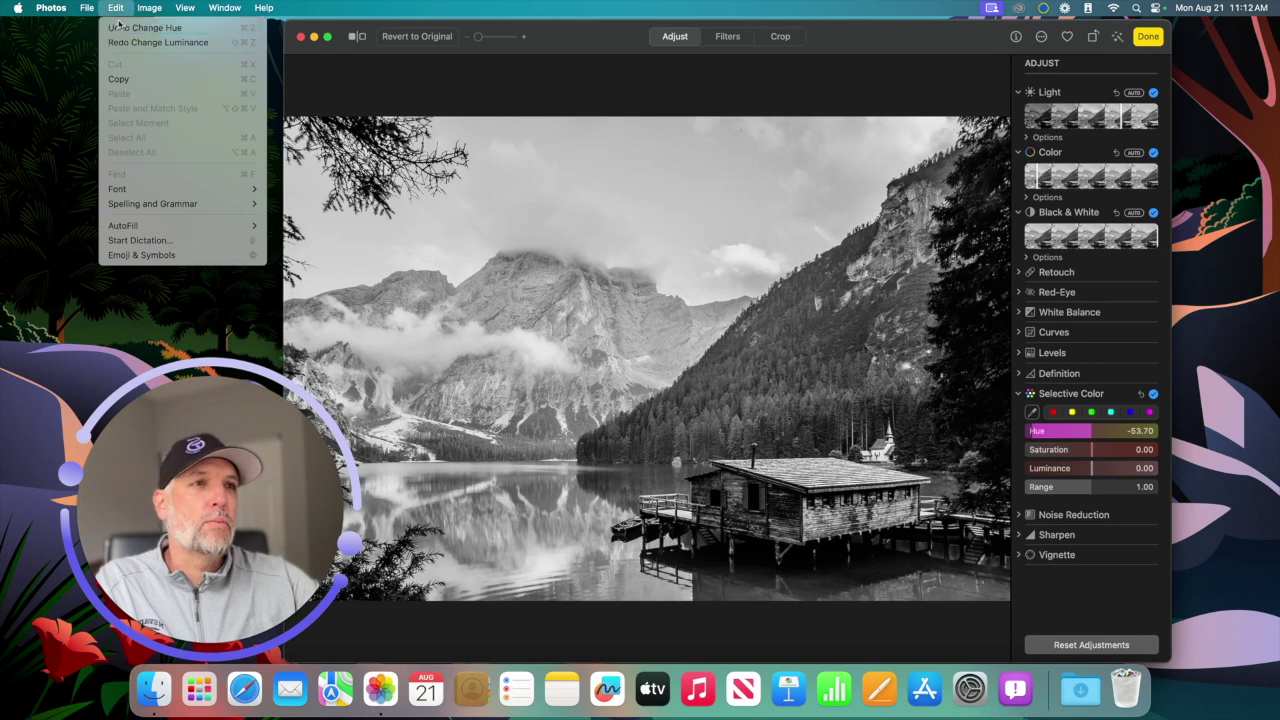
left_click(119, 27)
left_click(122, 8)
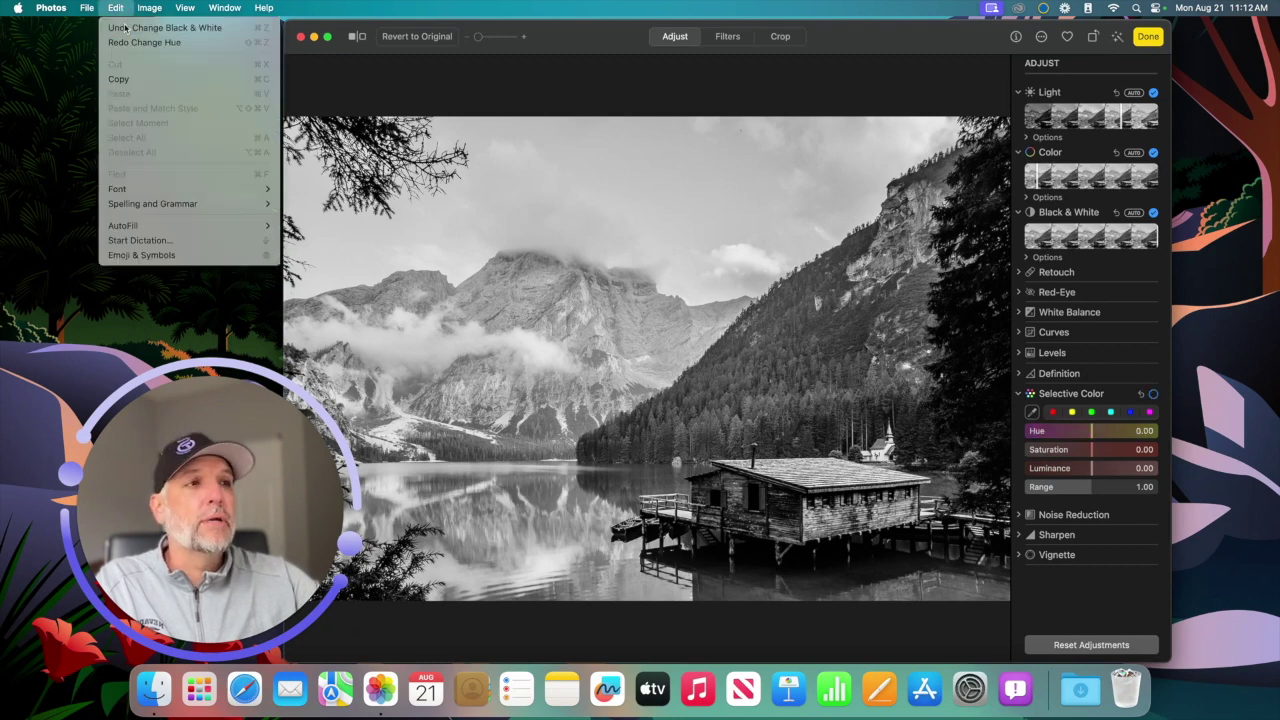
left_click(125, 28)
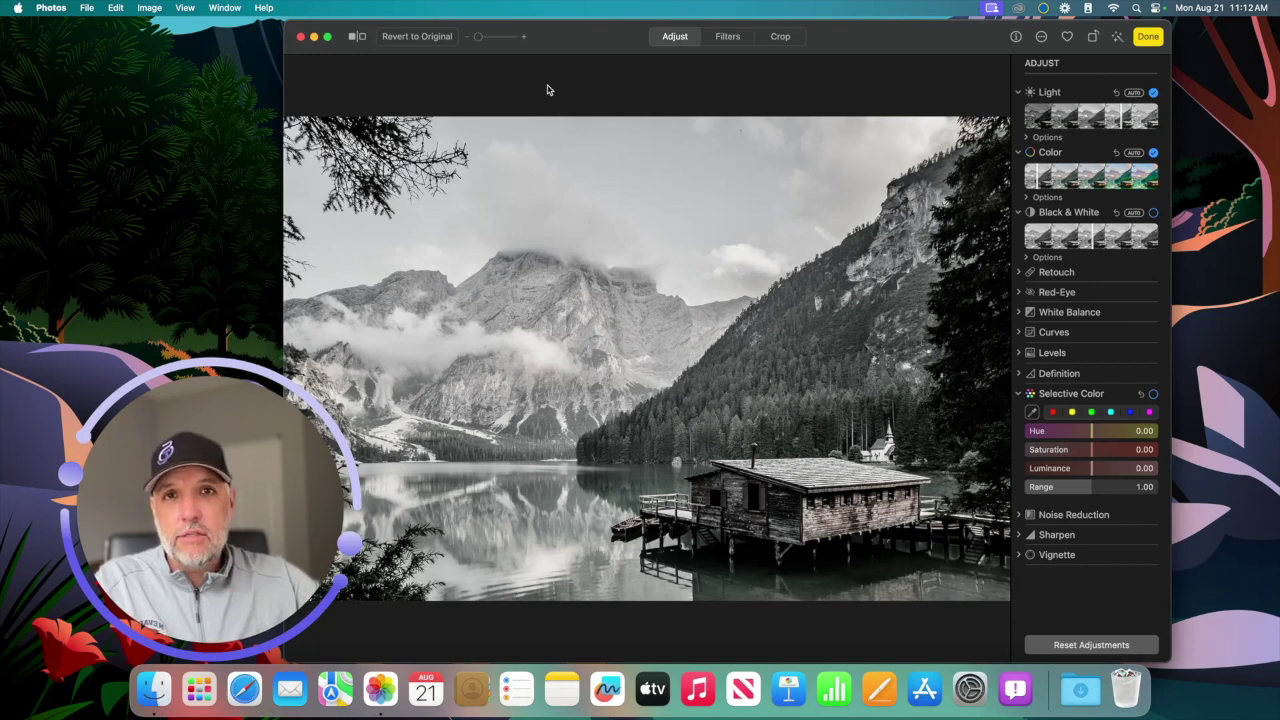
Revert the boathouse photo to its full original colour and close the editor.
left_click(415, 38)
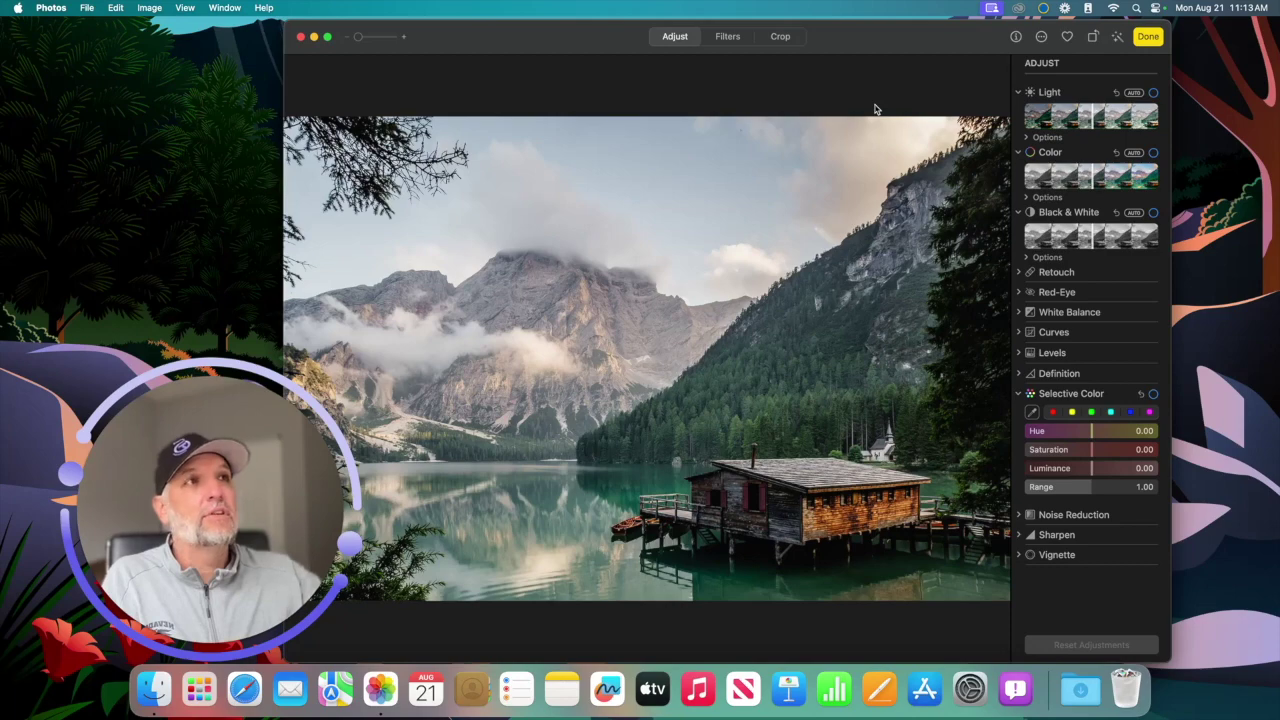
left_click(1146, 40)
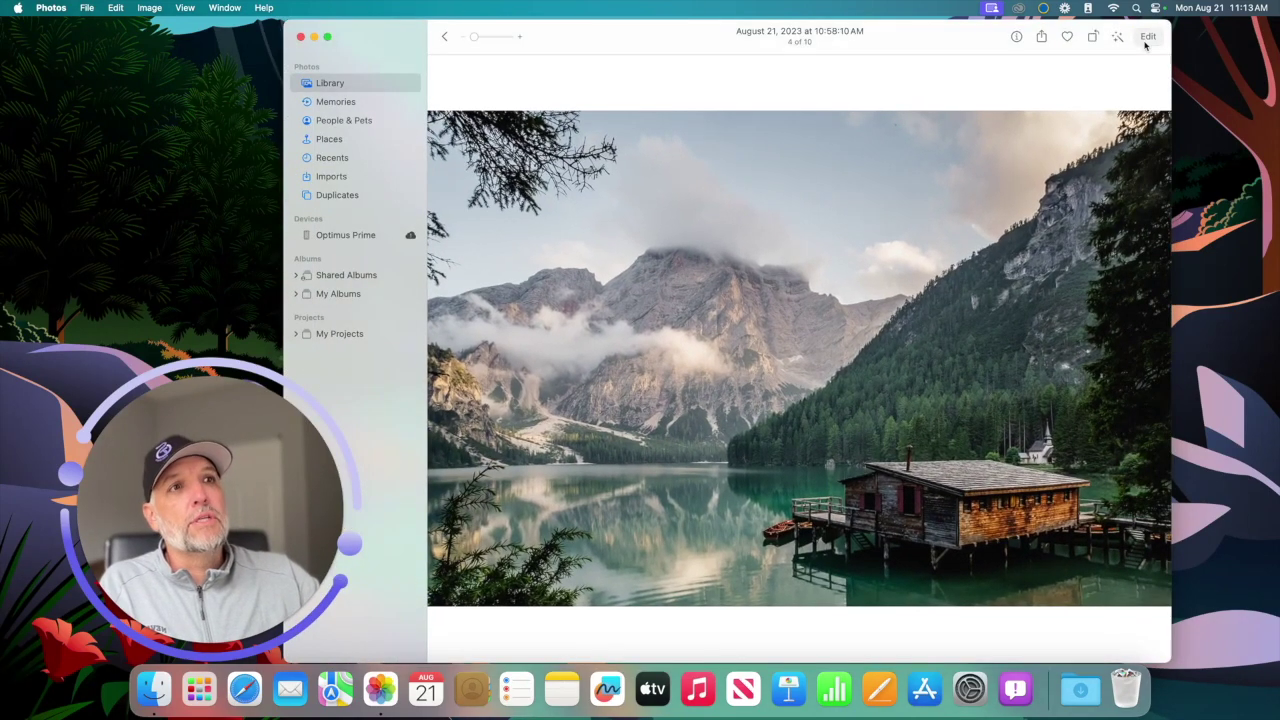
Copy the Yosemite photo's black-and-white edits and paste them onto the lavender photo.
left_click(445, 37)
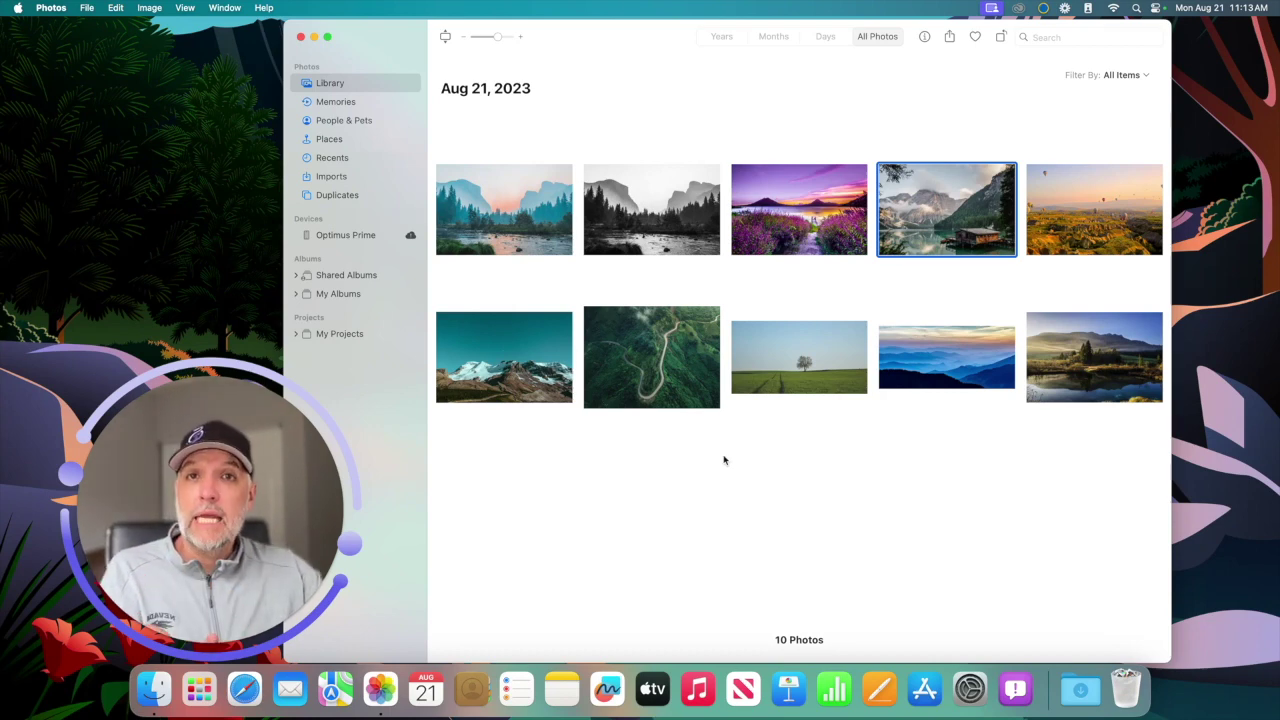
right_click(659, 229)
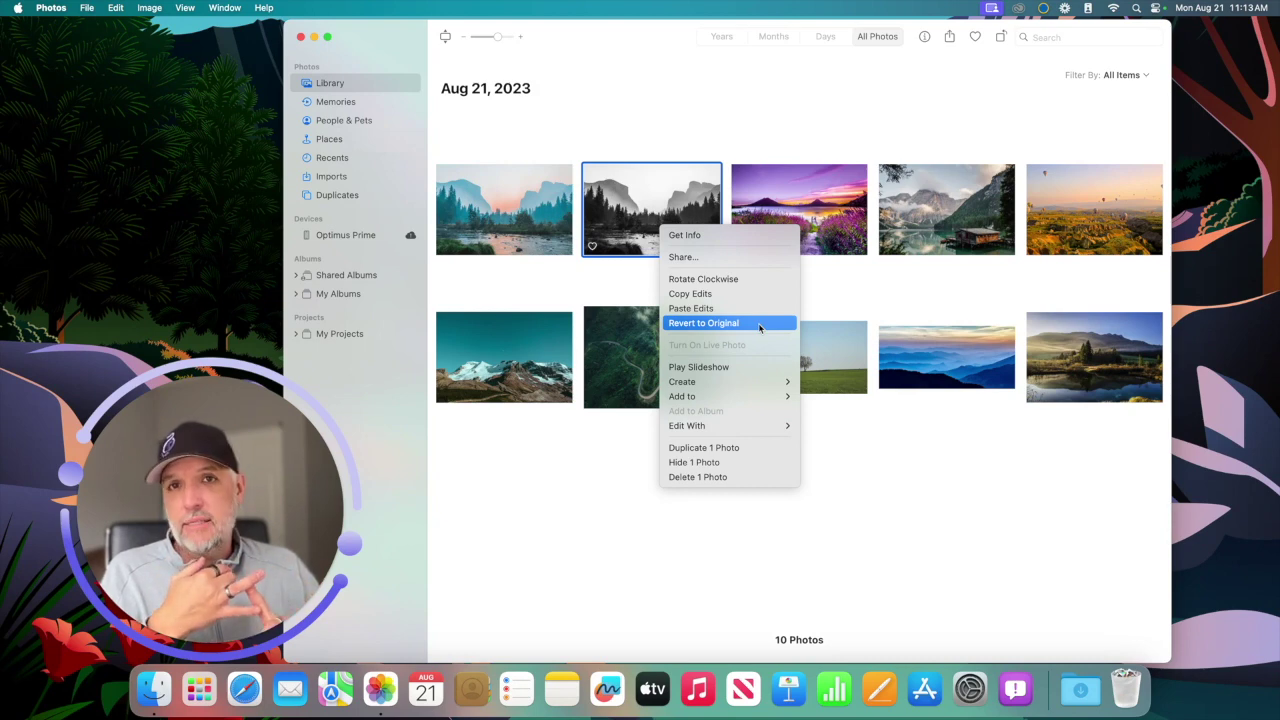
left_click(903, 283)
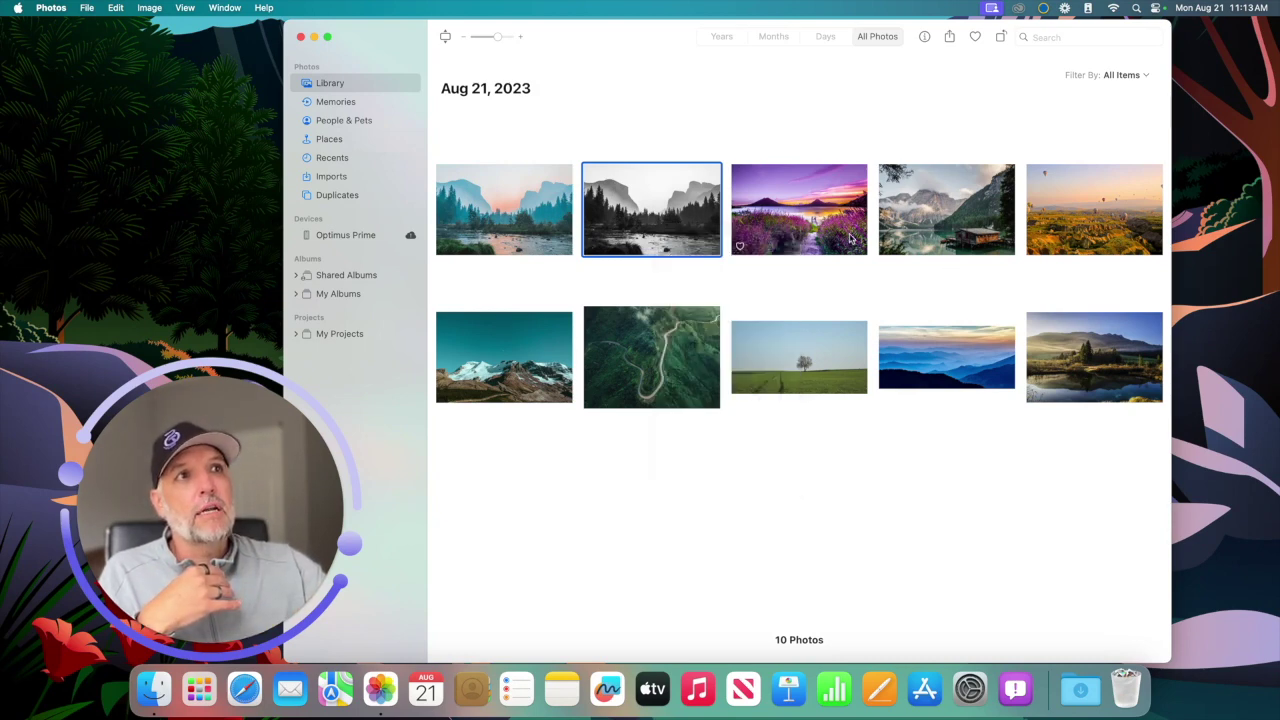
left_click(843, 233)
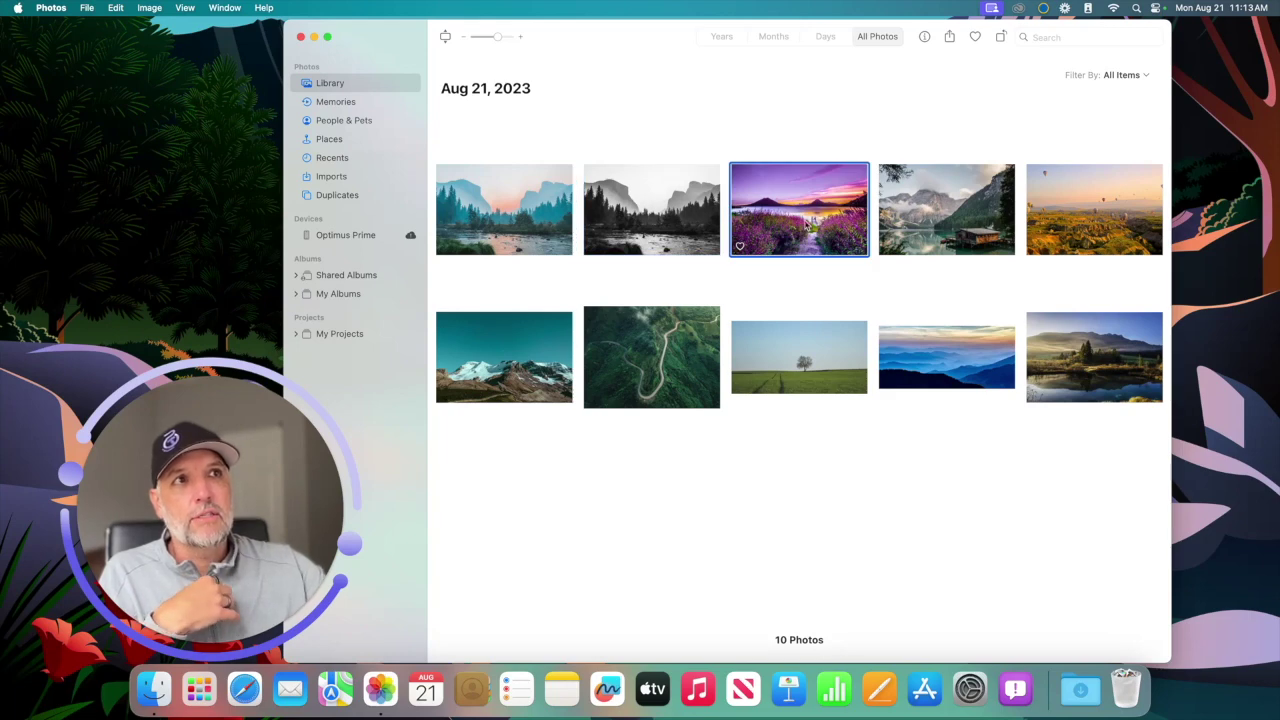
right_click(799, 220)
left_click(832, 300)
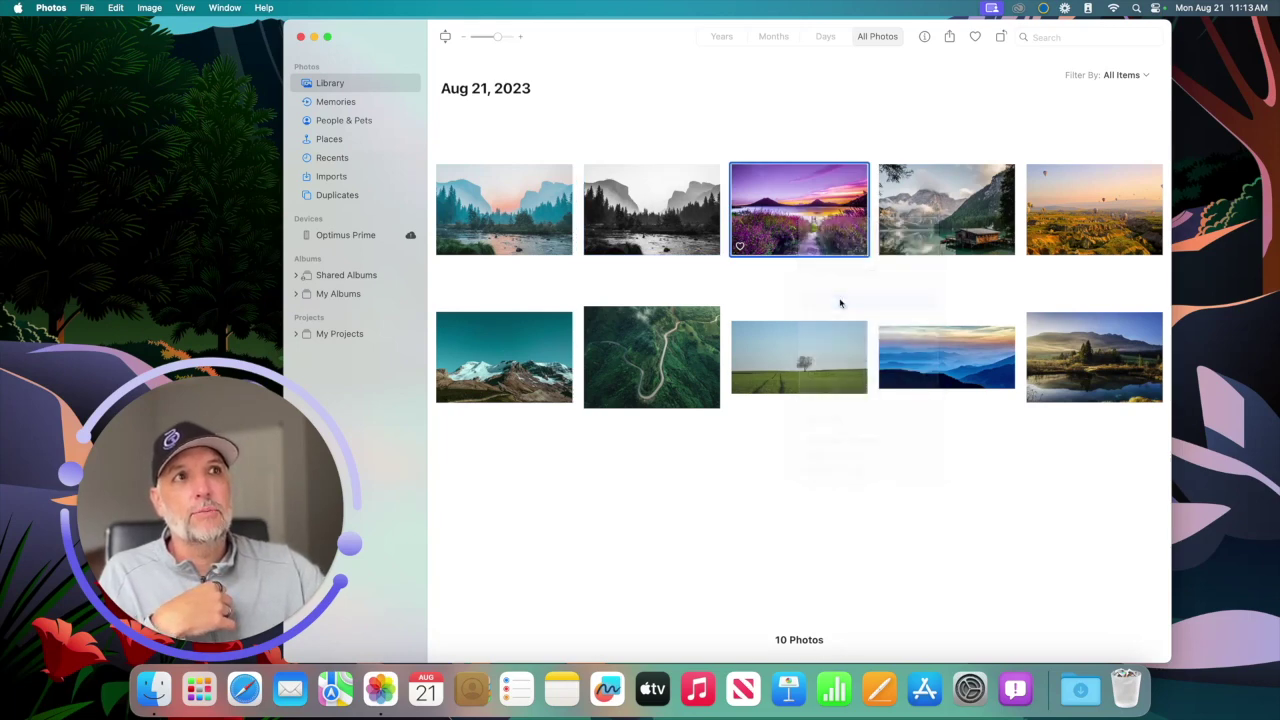
View the black-and-white lavender photo, then revert it to its original colours.
double_click(798, 242)
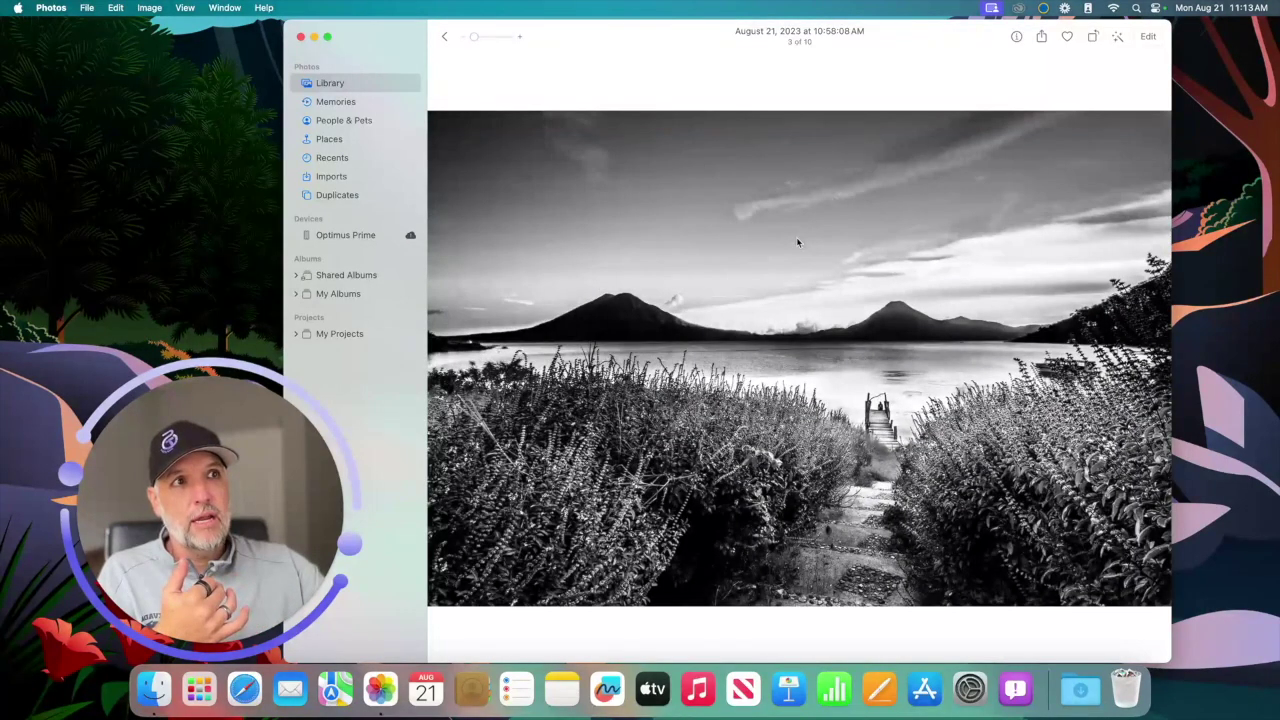
key("Escape")
right_click(797, 240)
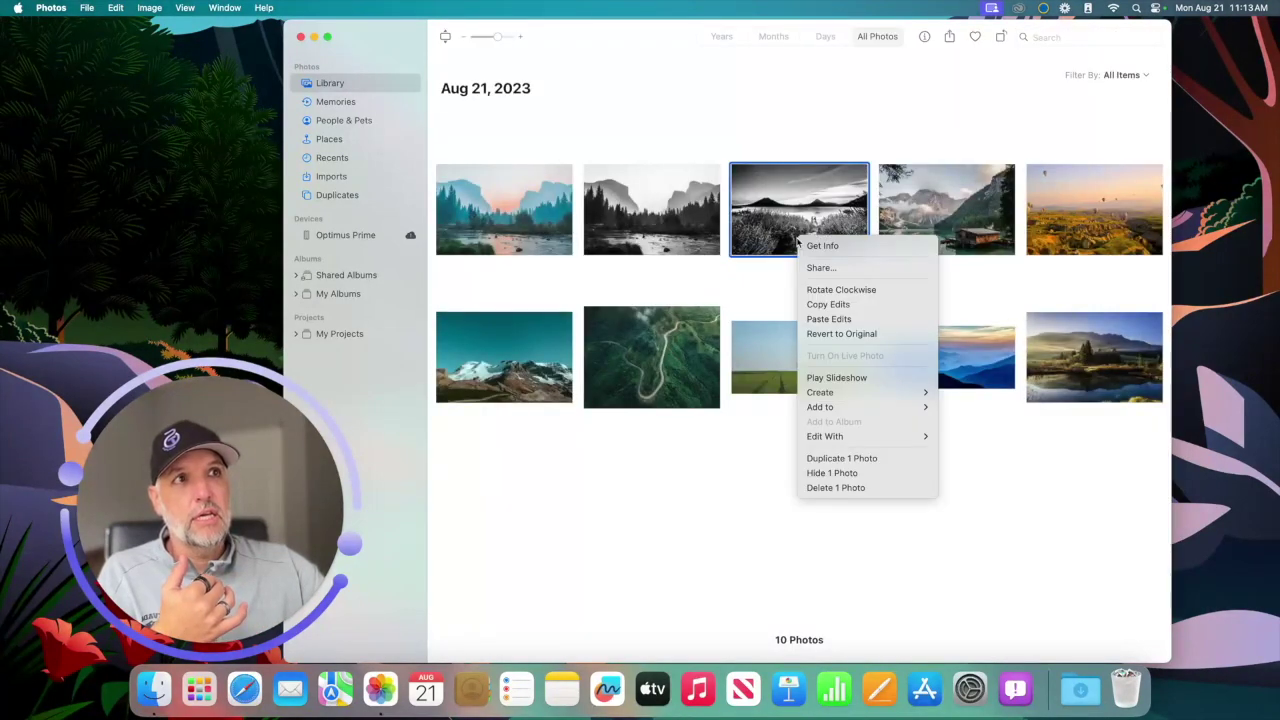
left_click(850, 334)
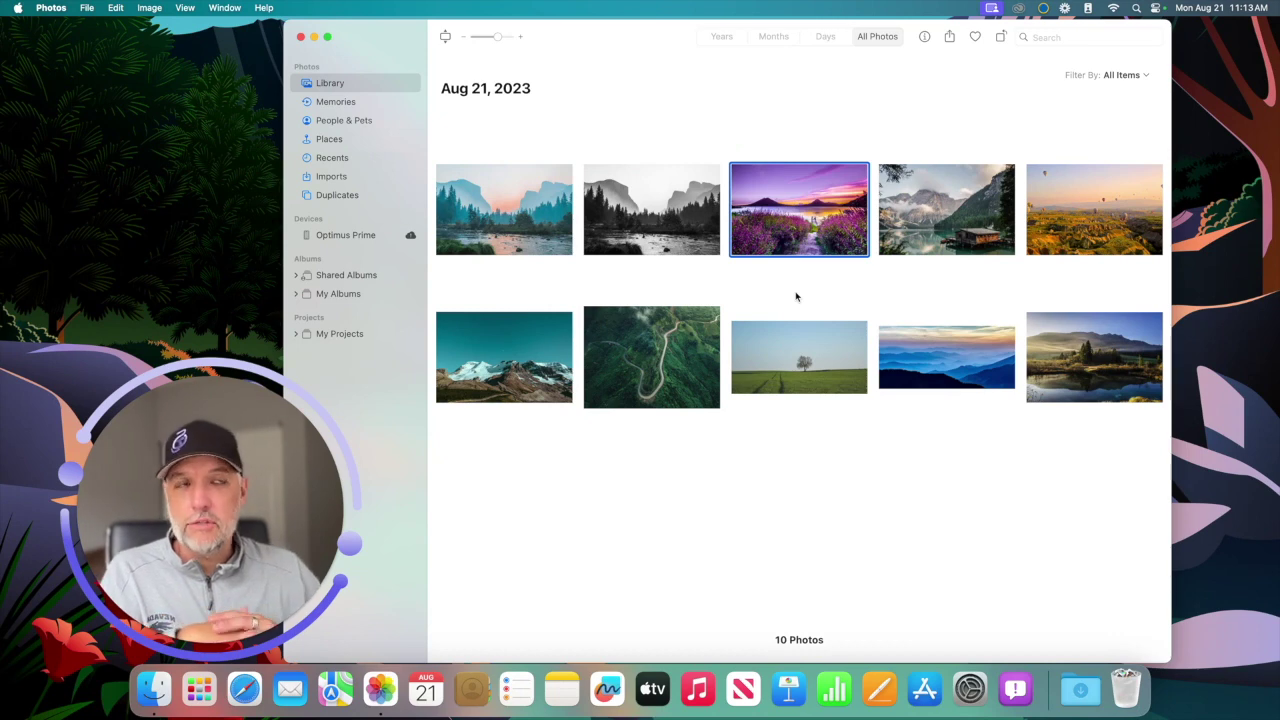